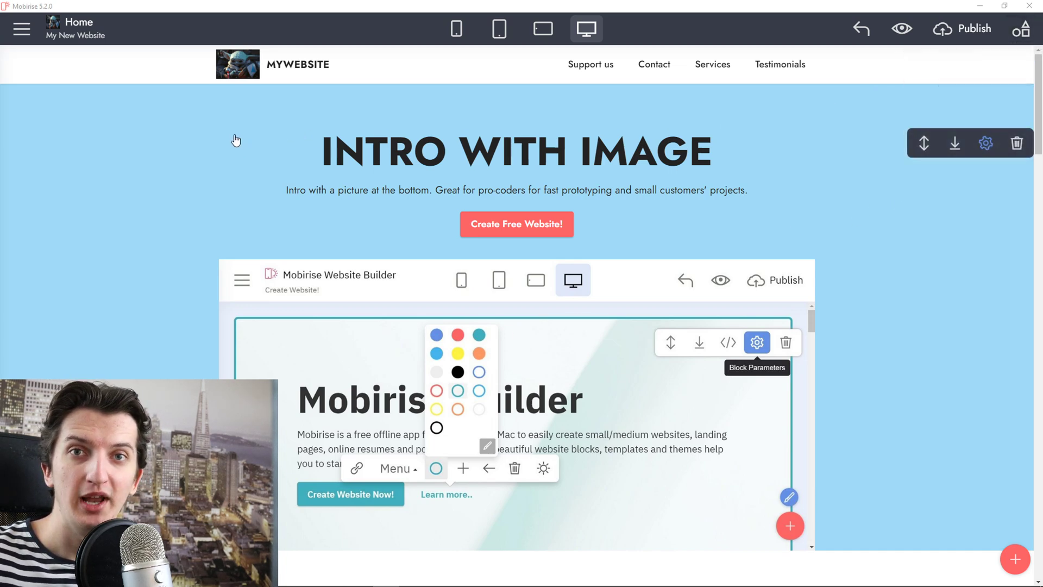
Open the Mobirise main menu with its pages, sites, account and extensions sections
left_click(21, 29)
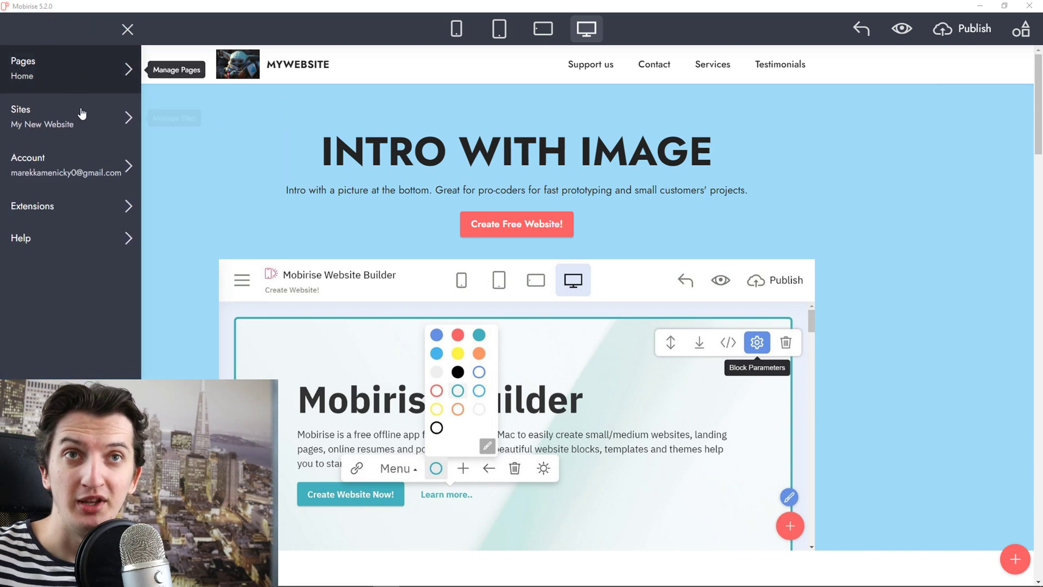
Review the App Settings under Account, confirm with OK, and close the side menu
left_click(73, 169)
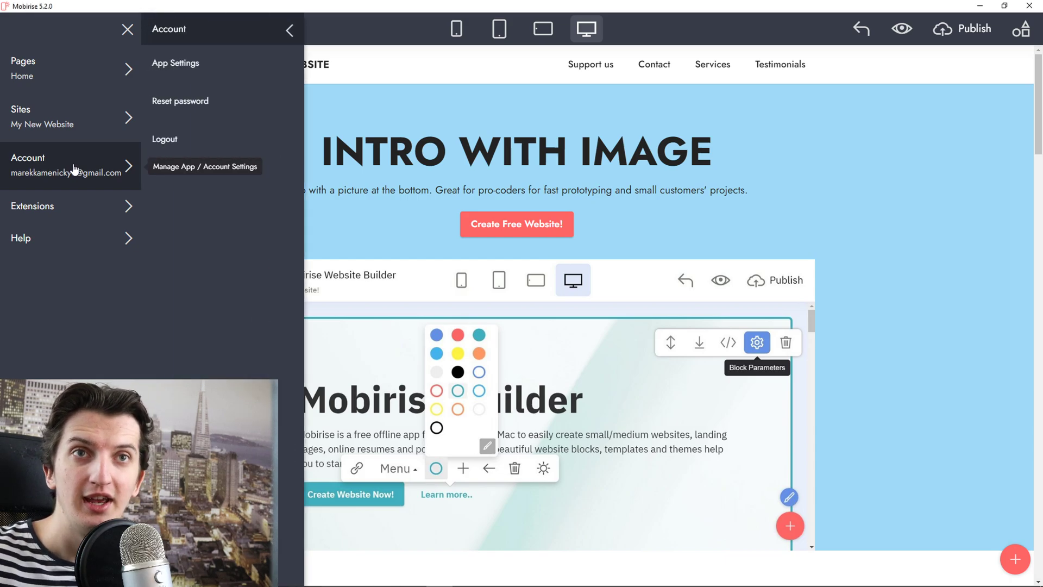
left_click(196, 72)
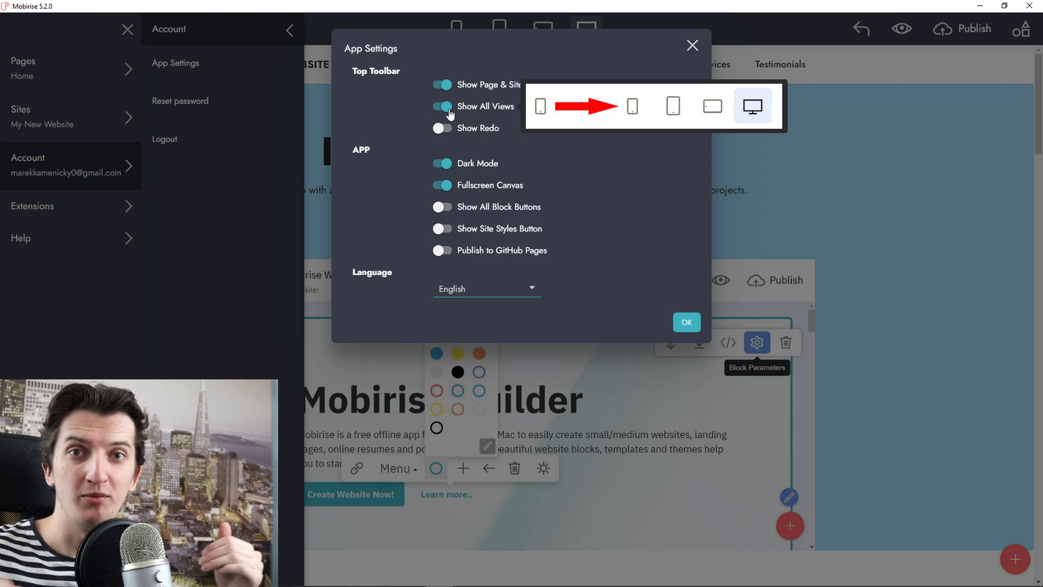
mouse_move(441, 163)
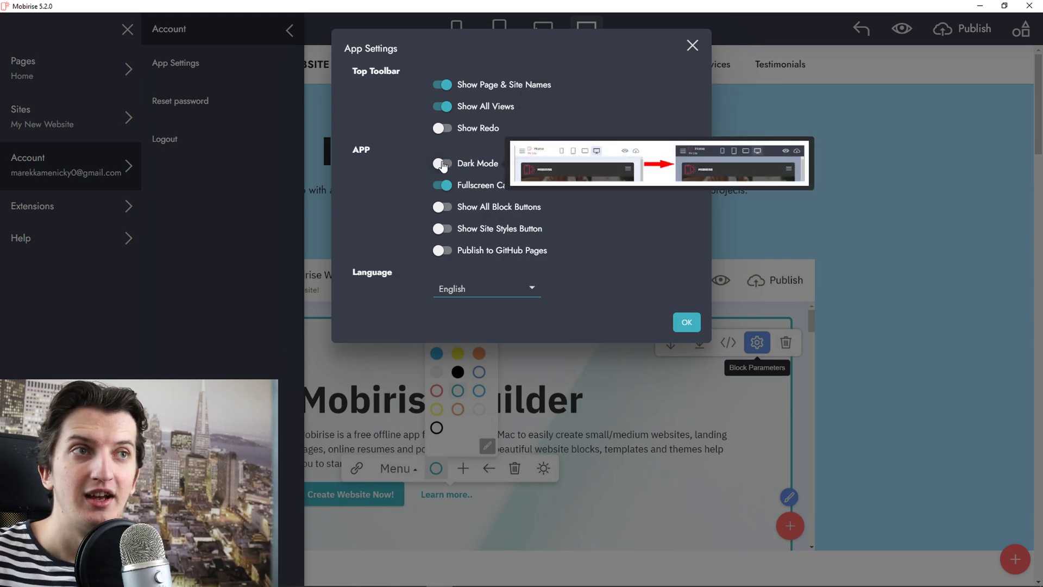
mouse_move(442, 186)
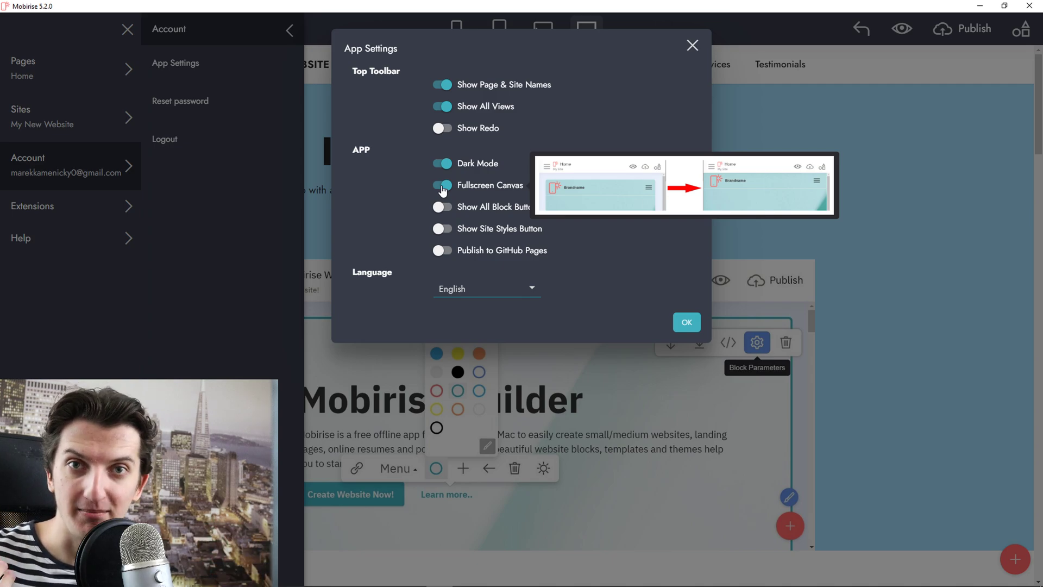
left_click(683, 314)
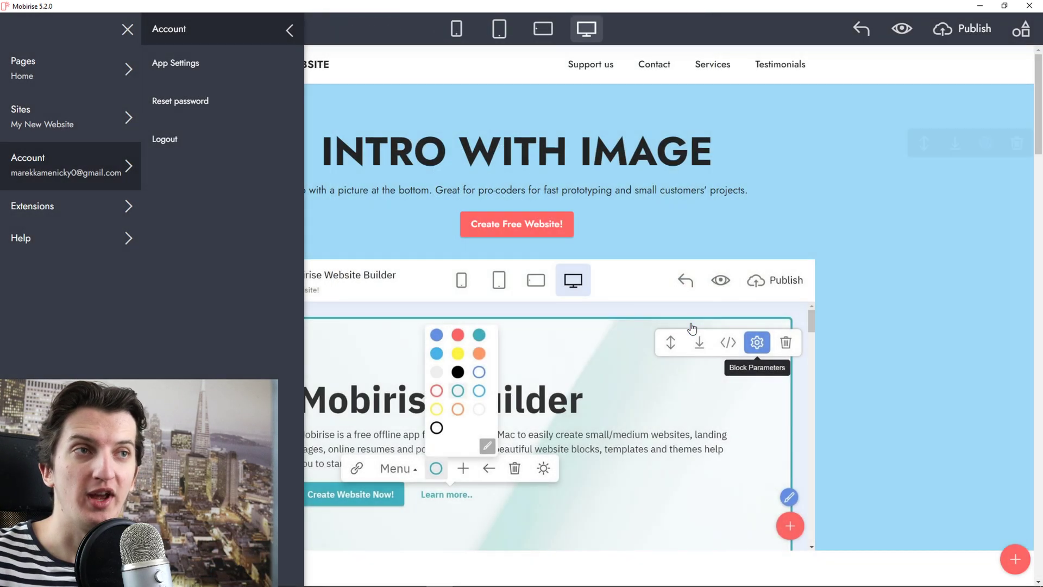
left_click(774, 228)
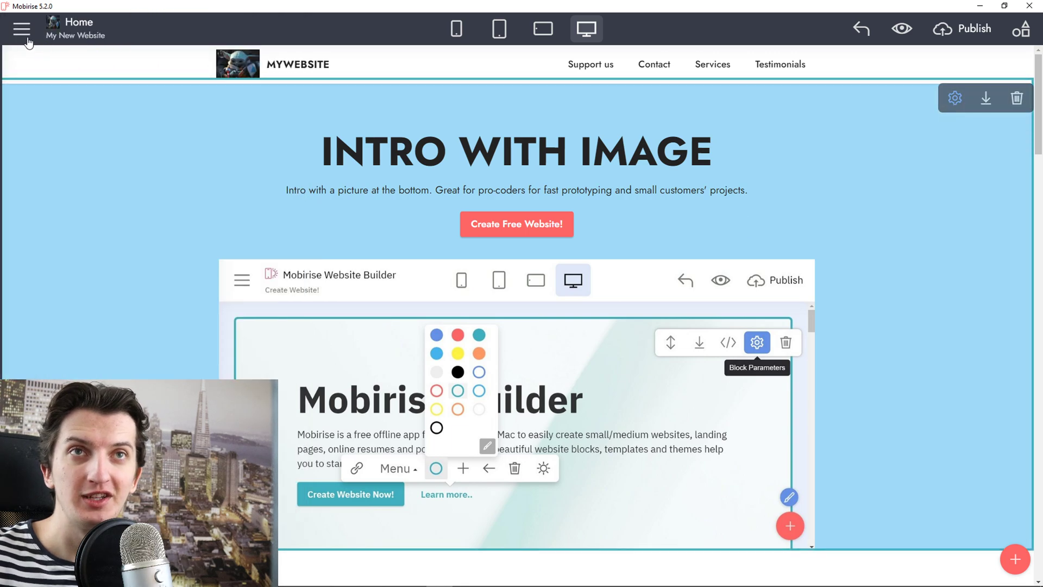
Browse the More Themes extensions gallery from Create New Site, then return to Sites
left_click(21, 29)
left_click(101, 116)
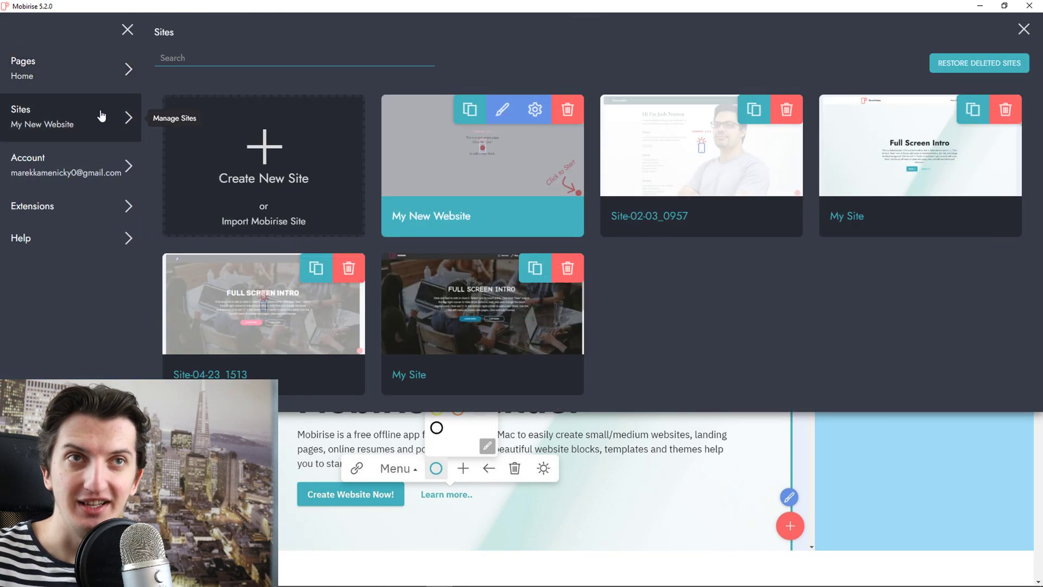
left_click(277, 186)
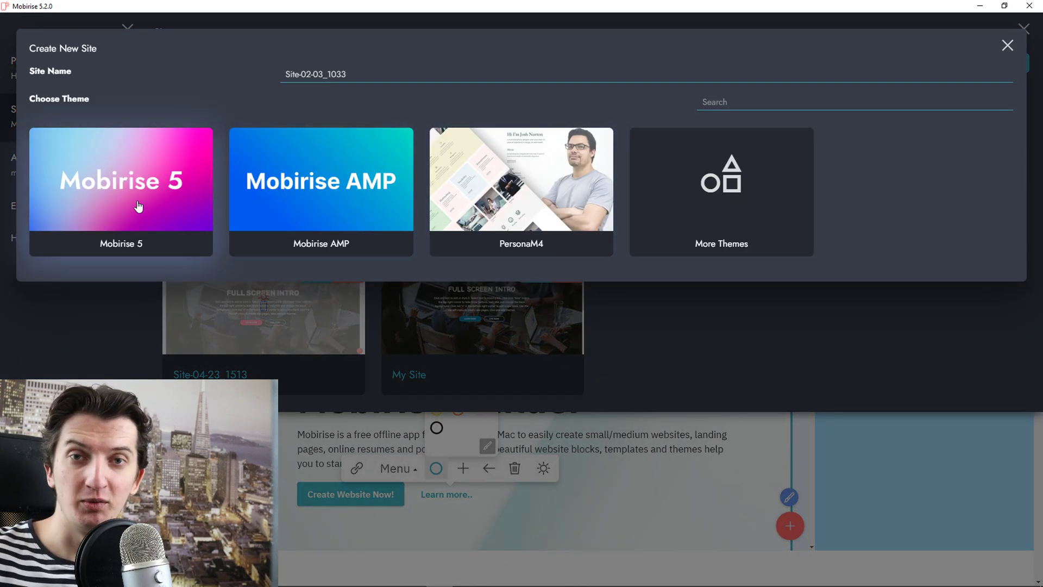
left_click(707, 223)
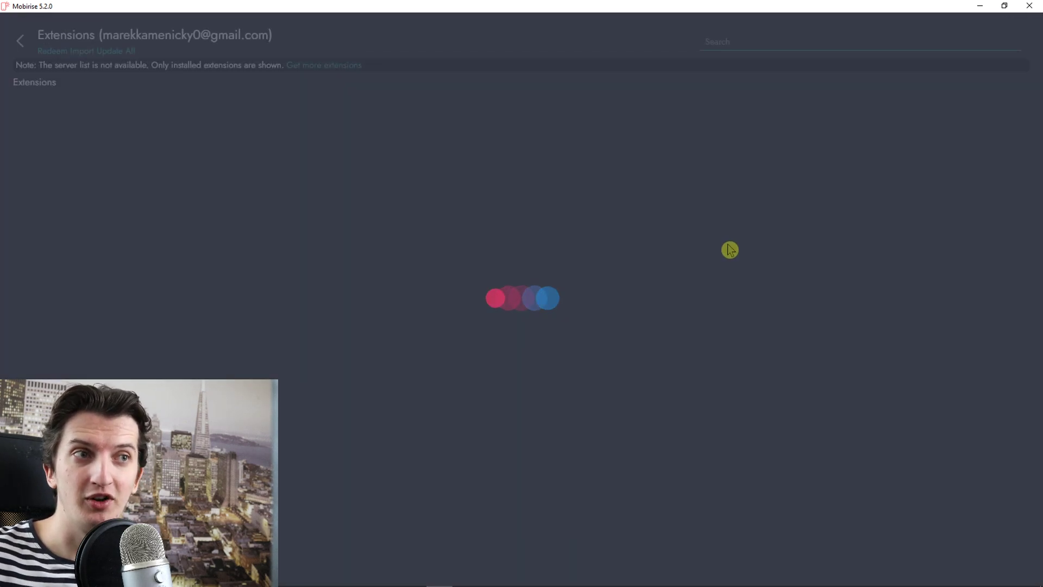
scroll(633, 272, "down", 2)
scroll(604, 282, "down", 2)
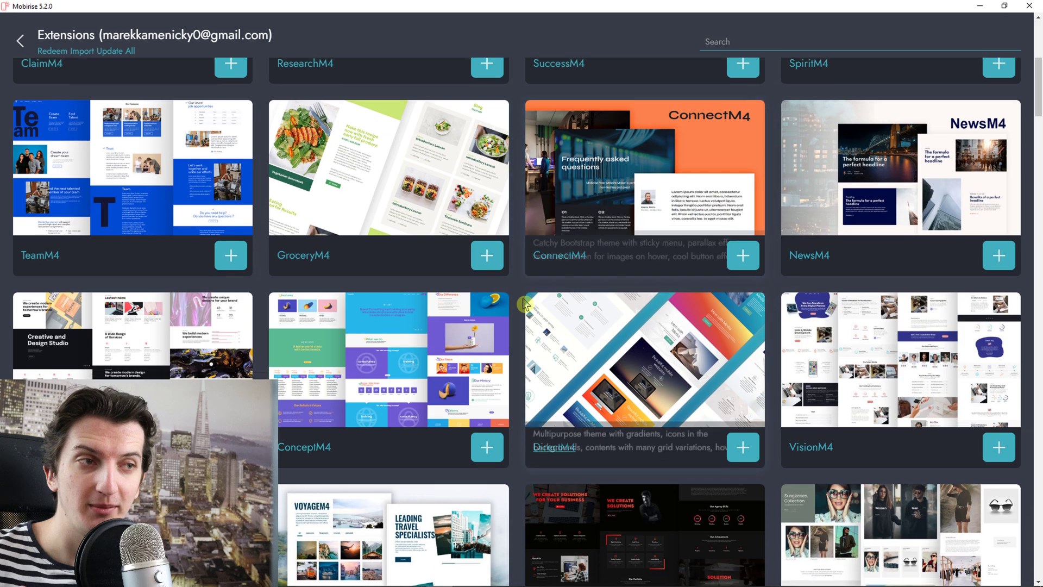
scroll(571, 290, "down", 2)
scroll(522, 303, "down", 2)
scroll(522, 304, "down", 2)
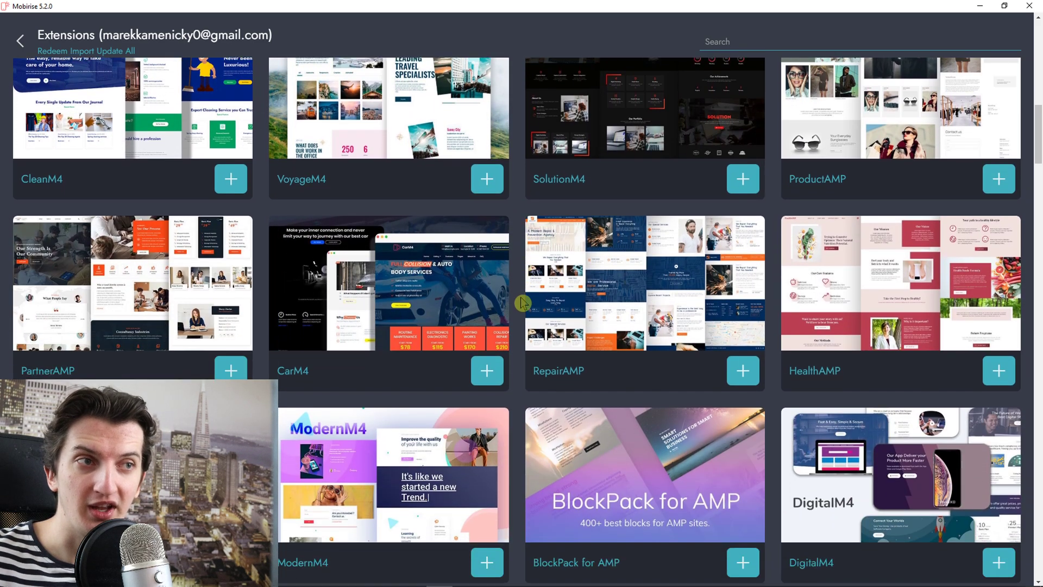
scroll(520, 297, "down", 3)
scroll(522, 302, "down", 1)
scroll(522, 302, "down", 1)
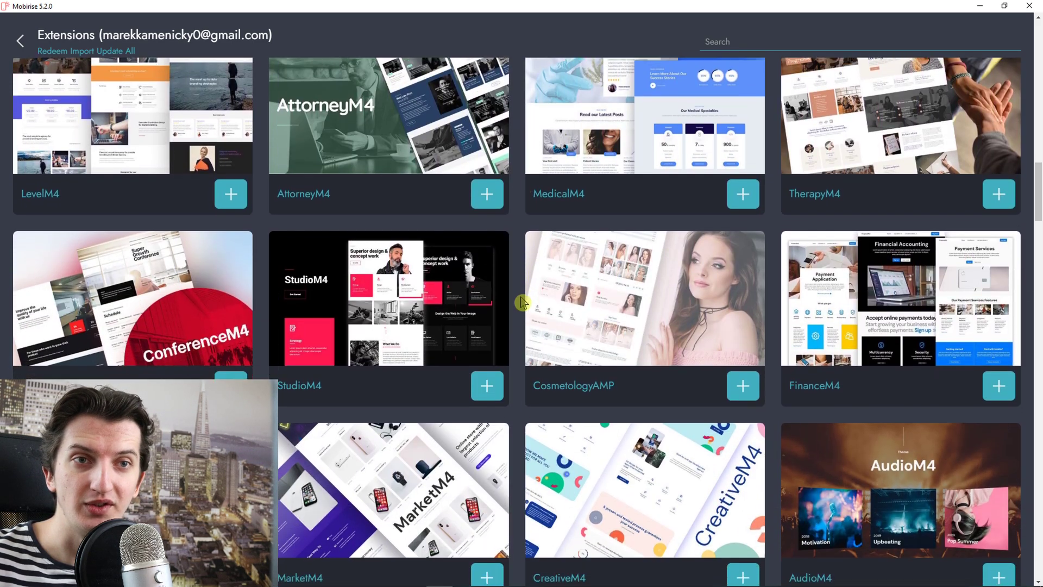
scroll(522, 300, "down", 1)
scroll(522, 301, "down", 1)
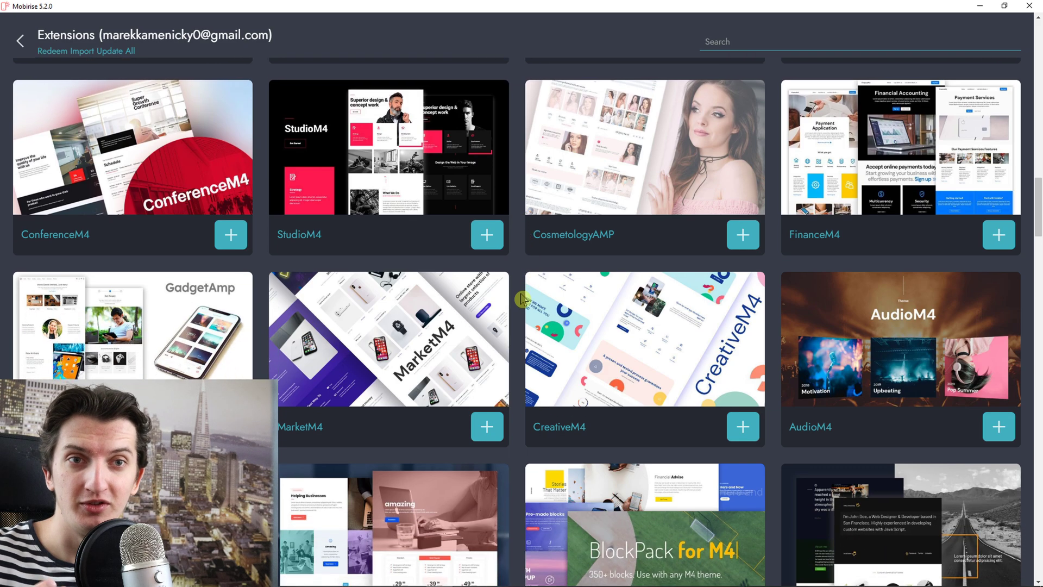
scroll(522, 300, "down", 1)
scroll(522, 299, "down", 2)
scroll(521, 299, "up", 1)
scroll(522, 298, "up", 1)
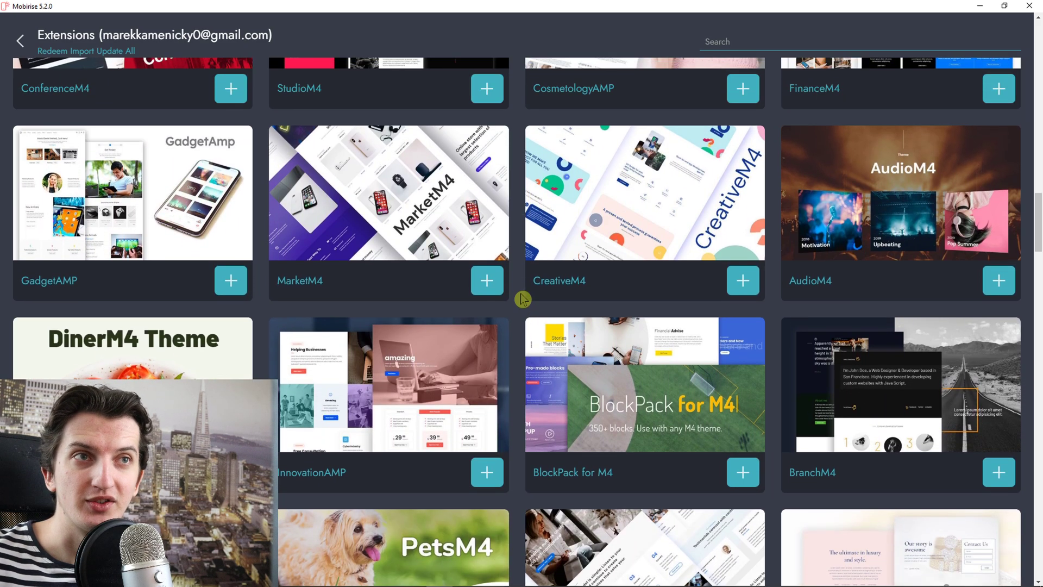
scroll(569, 221, "up", 1)
scroll(569, 220, "up", 5)
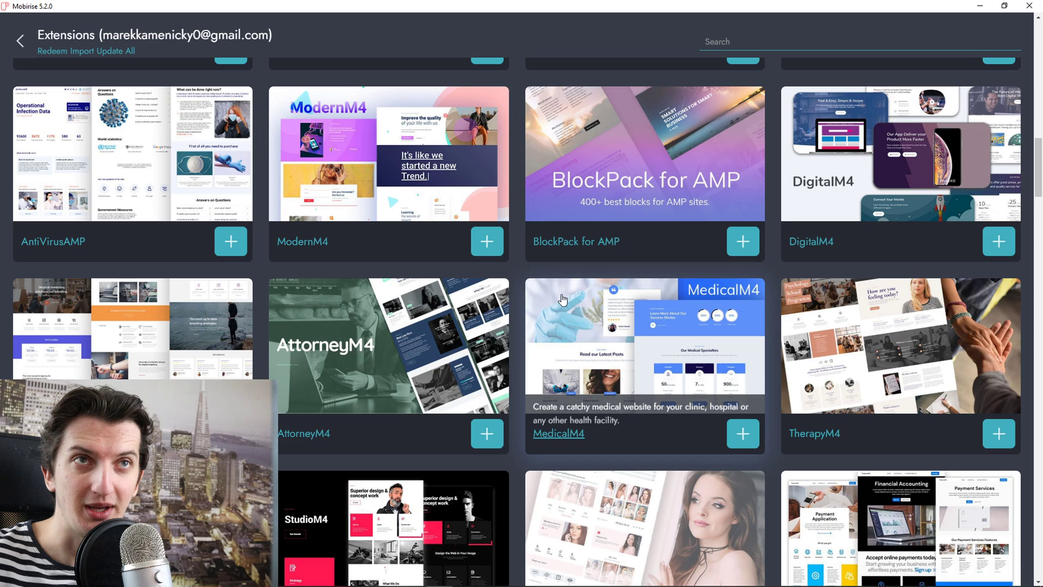
scroll(569, 220, "up", 5)
left_click(26, 43)
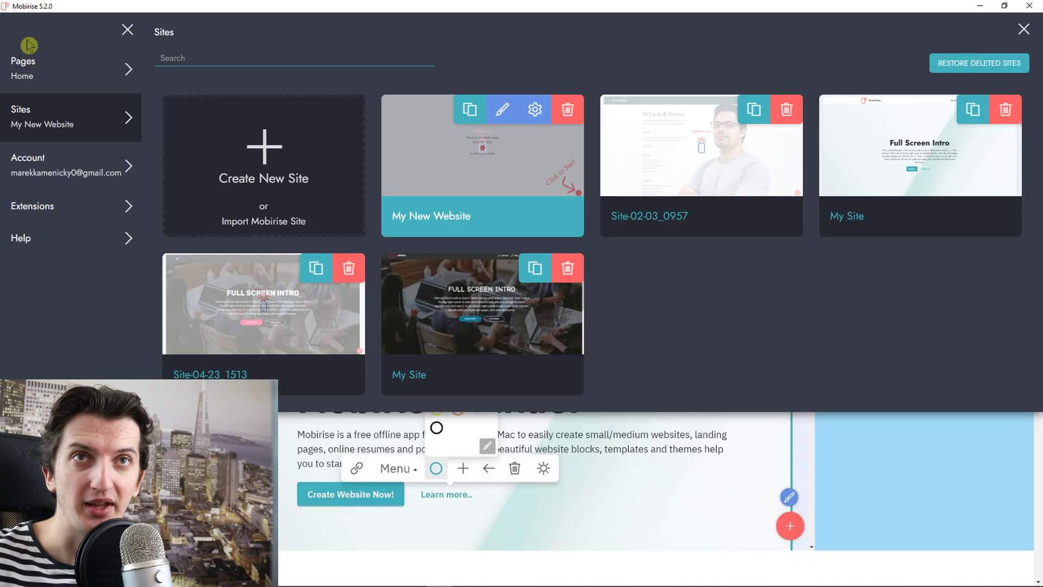
Create a Mobirise 5 theme site and add the second Menu block to its home page
left_click(269, 172)
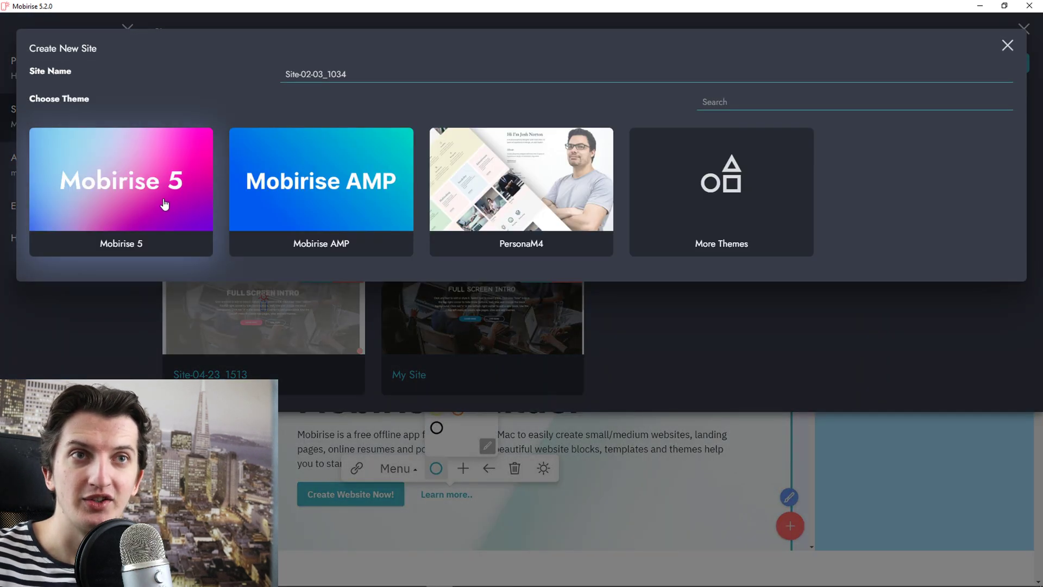
left_click(165, 204)
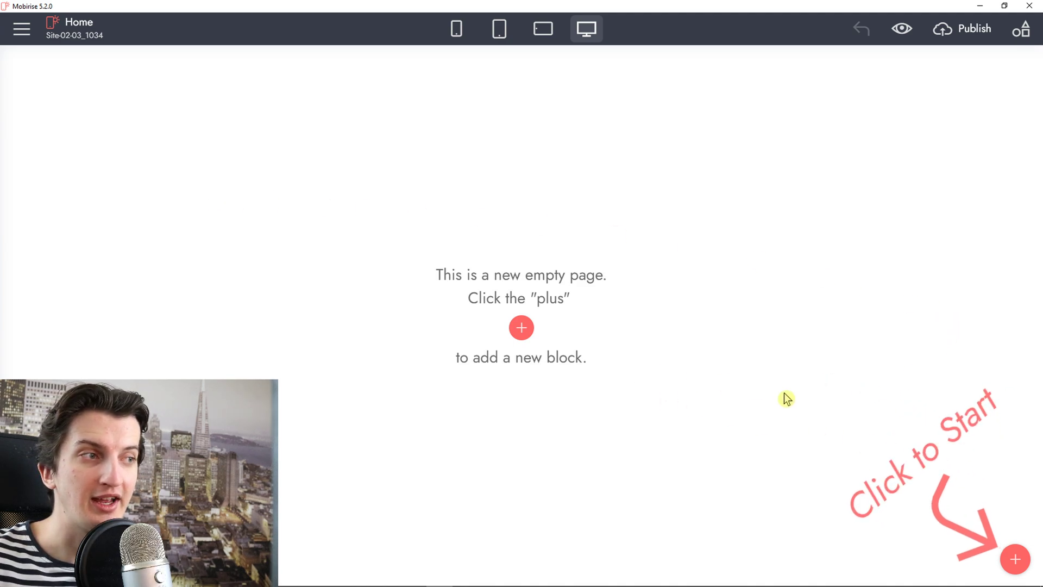
left_click(1016, 560)
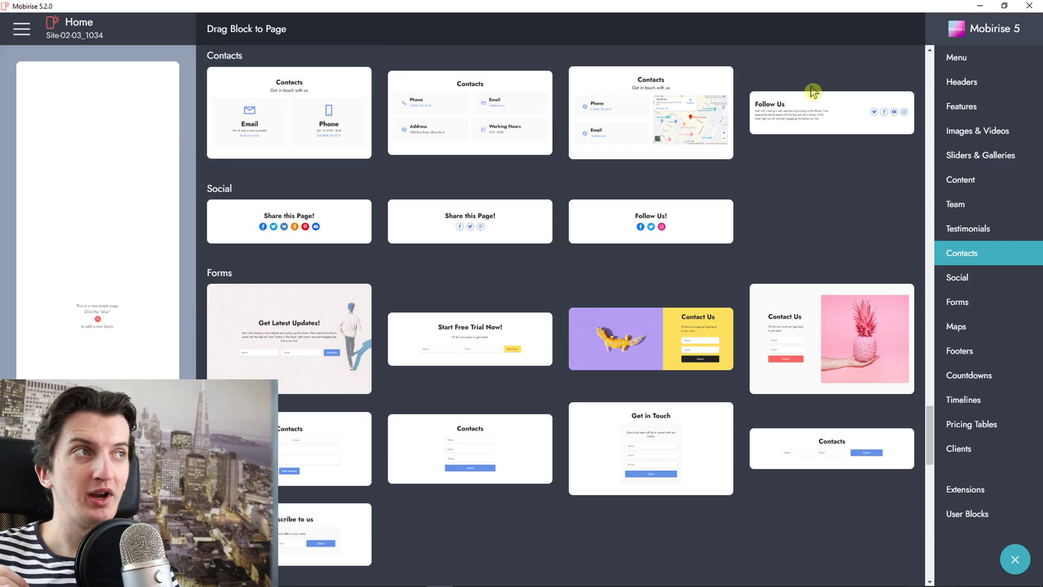
left_click(956, 57)
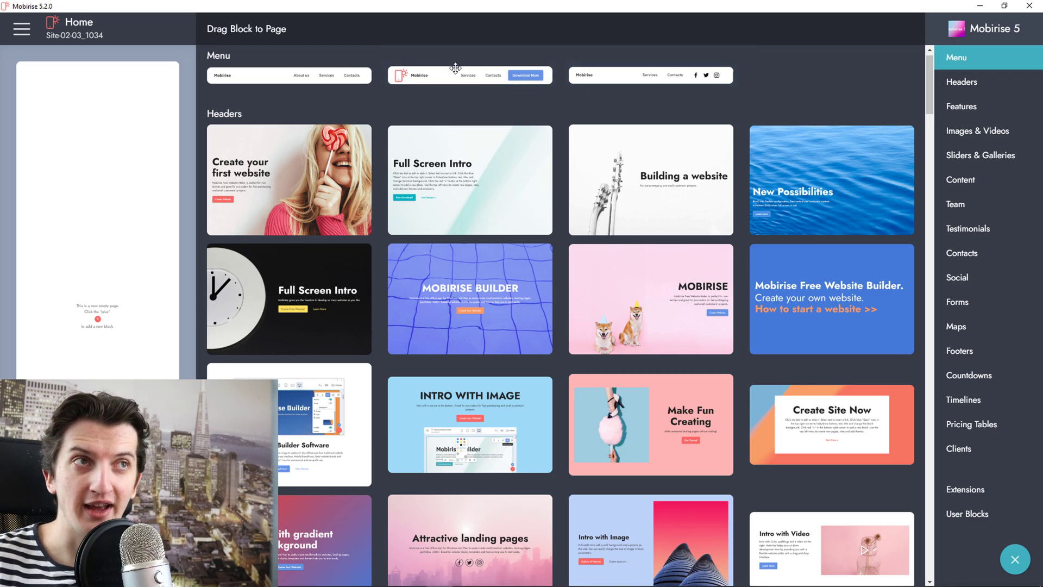
left_click_drag(481, 79, 84, 82)
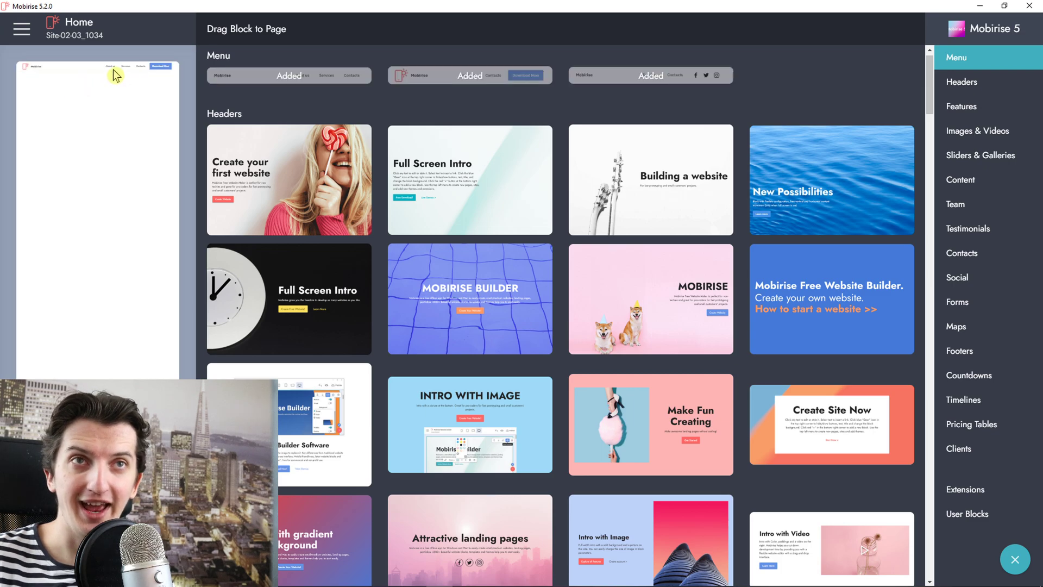
left_click(96, 56)
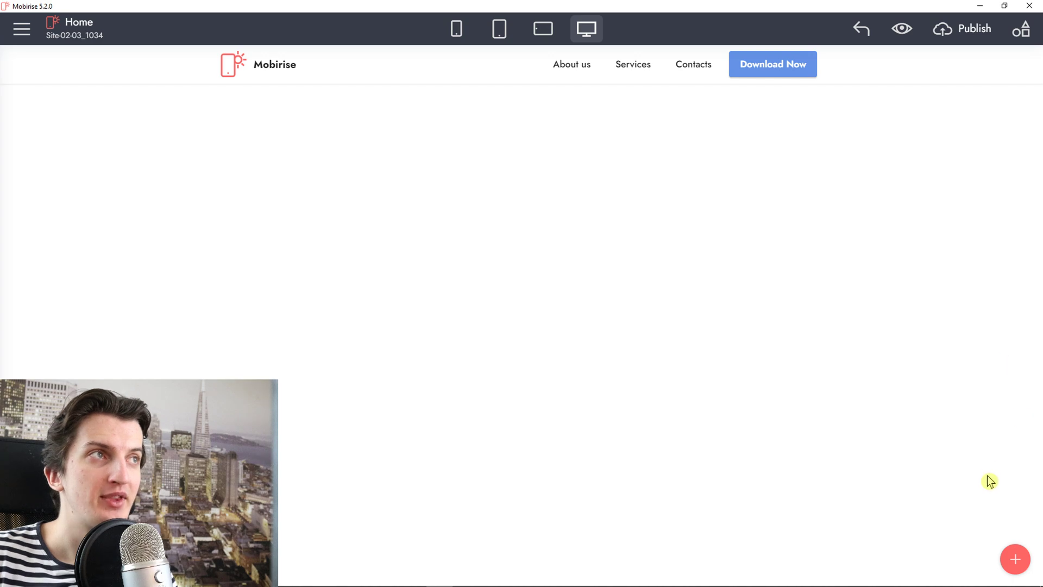
Add the Website Builder Software header block below the menu
left_click(1015, 559)
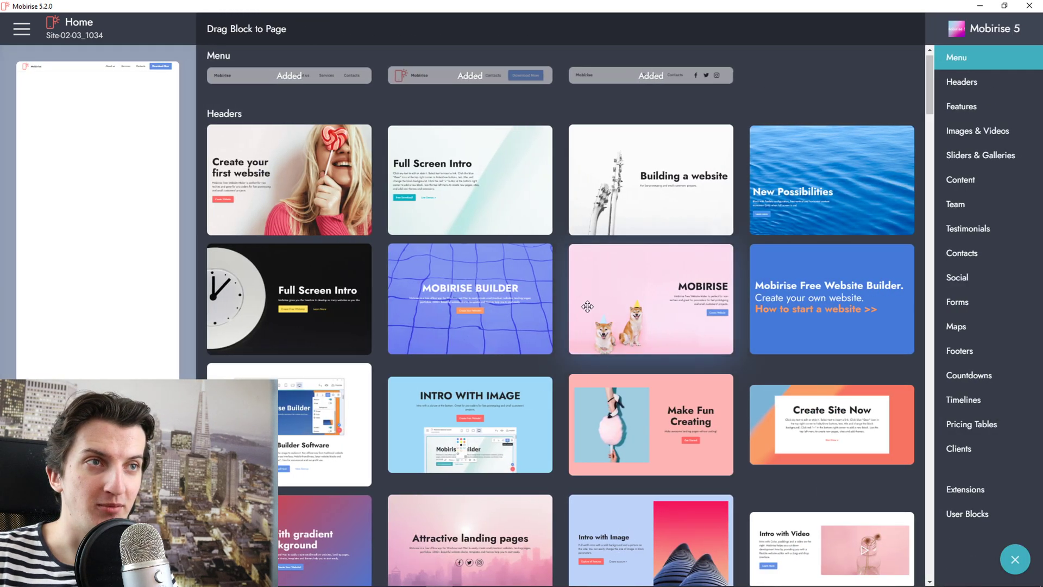
left_click(1016, 83)
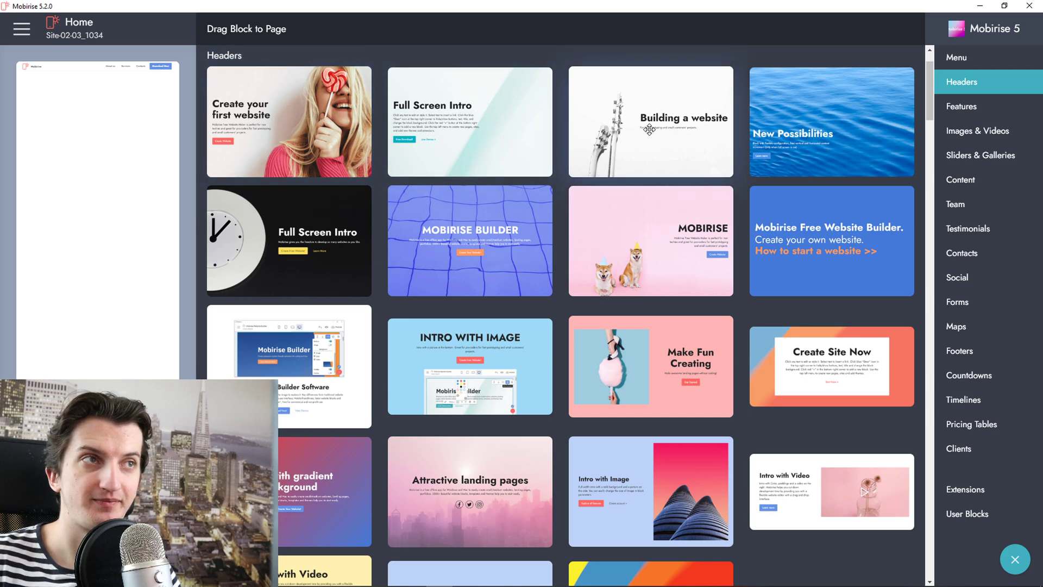
left_click_drag(655, 129, 302, 133)
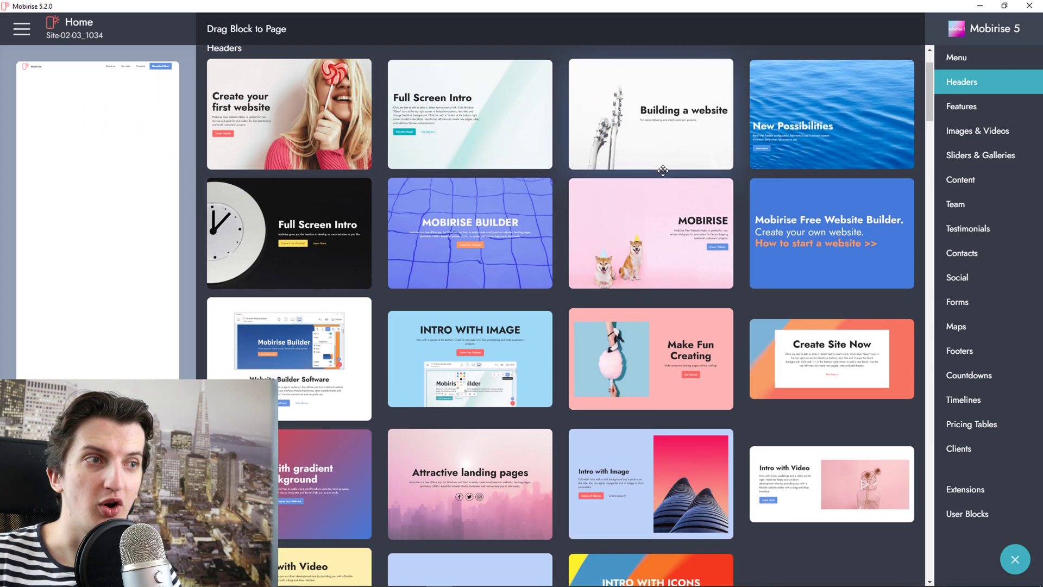
scroll(663, 170, "down", 1)
scroll(663, 170, "up", 1)
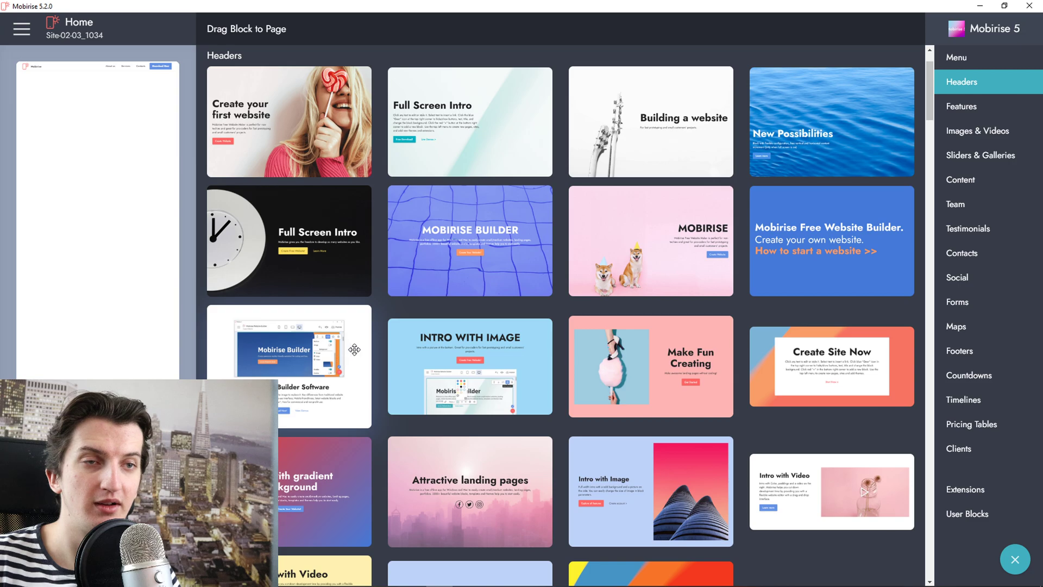
left_click_drag(350, 352, 107, 125)
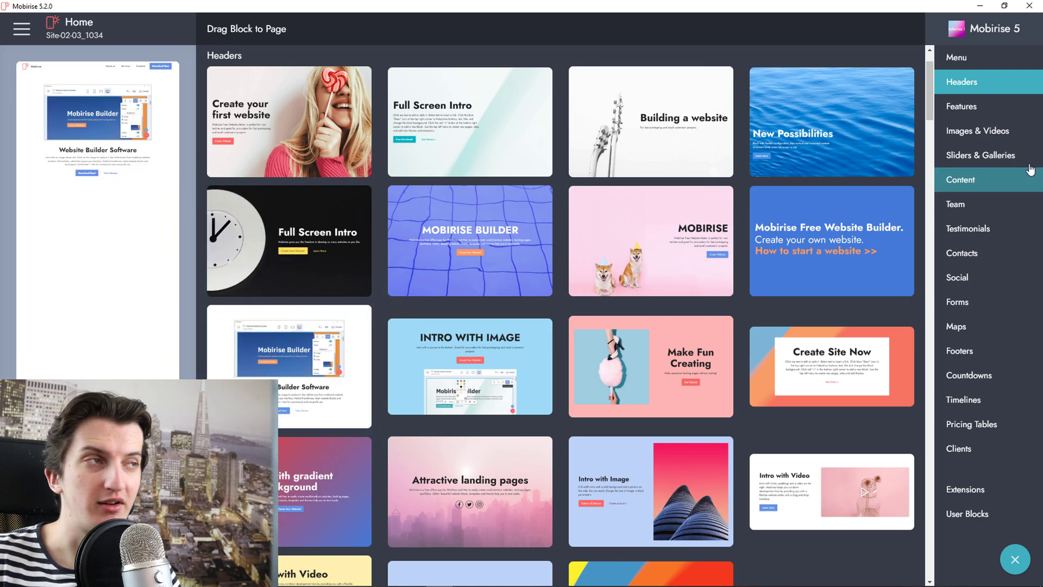
Add the second Features block and the Article Title with Solid Background block
left_click(977, 113)
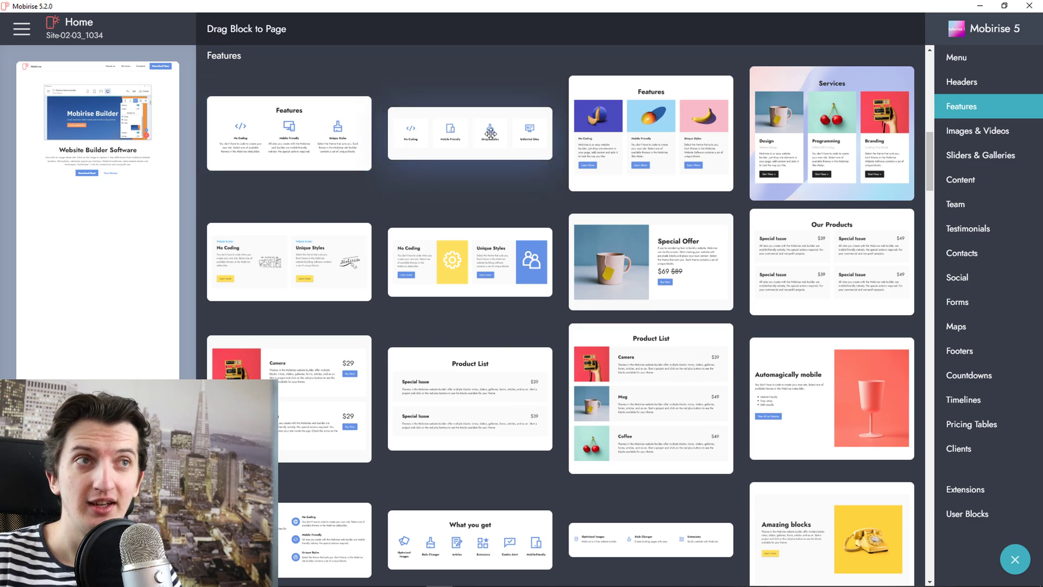
left_click_drag(490, 132, 115, 212)
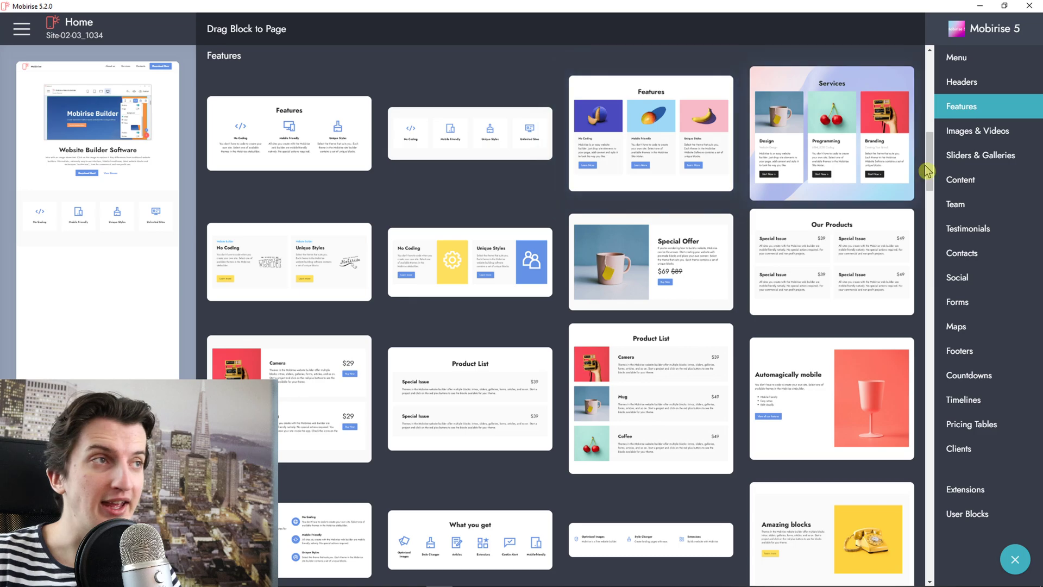
left_click(970, 130)
left_click(959, 164)
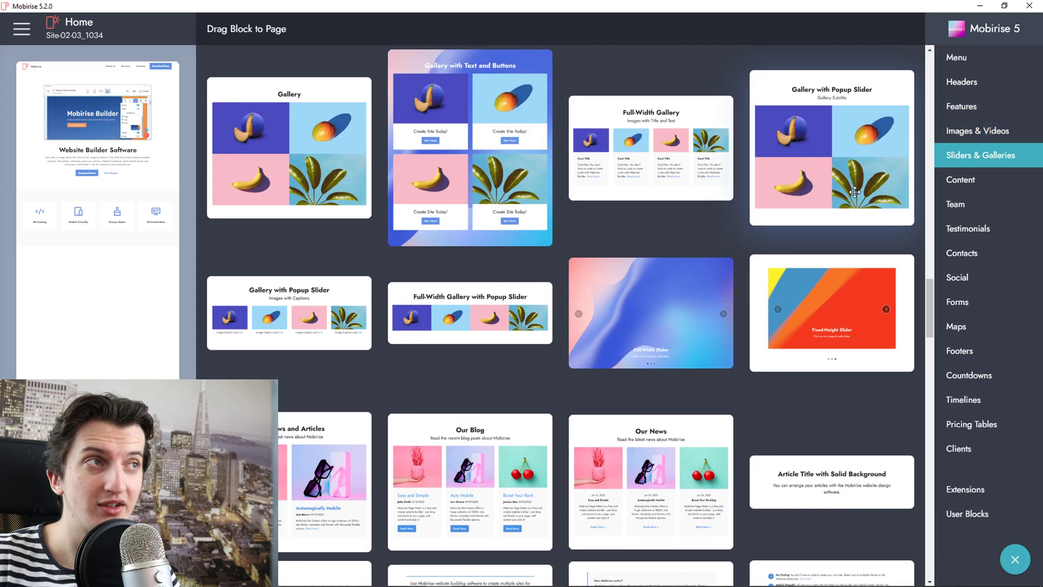
left_click(970, 180)
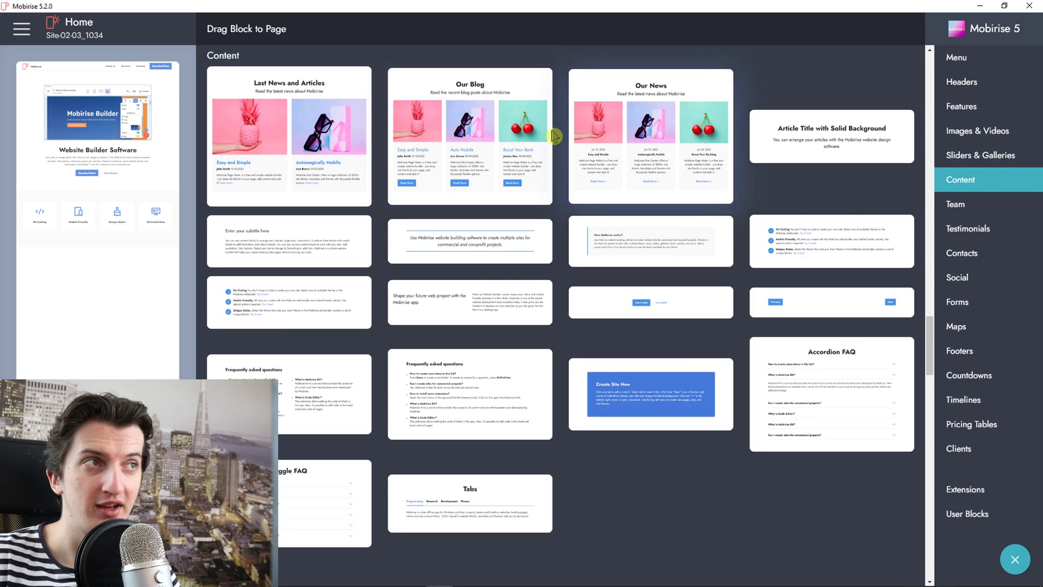
left_click_drag(832, 128, 113, 274)
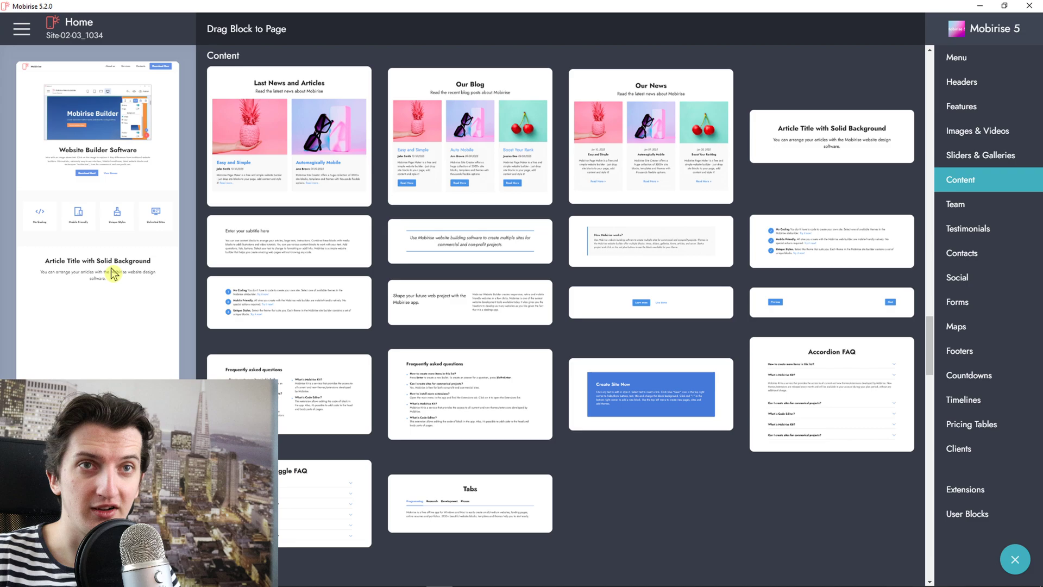
left_click(985, 207)
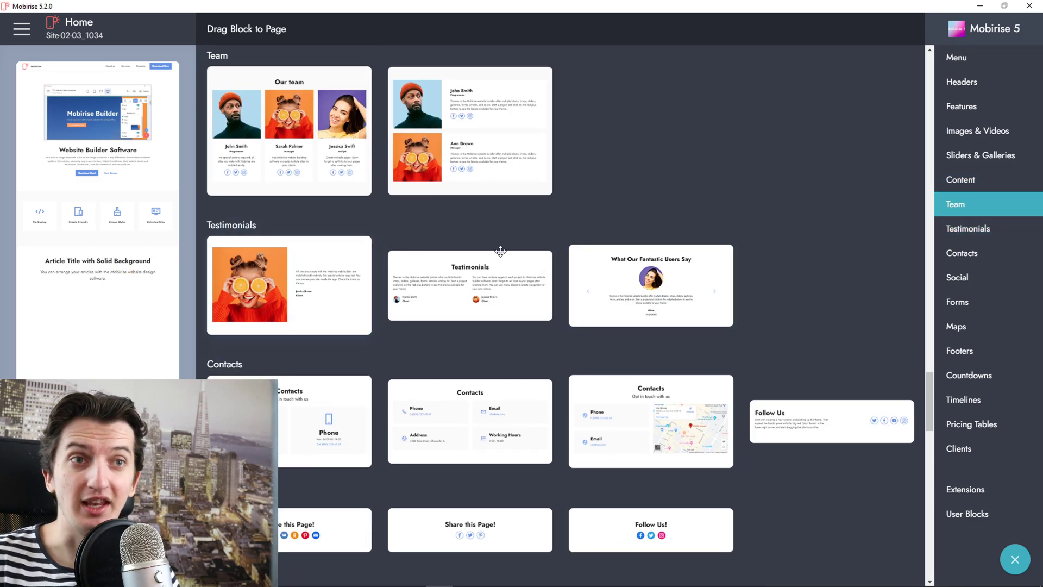
scroll(671, 275, "down", 1)
mouse_move(670, 228)
left_mouse_down()
mouse_move(102, 292)
mouse_move(126, 302)
left_mouse_up()
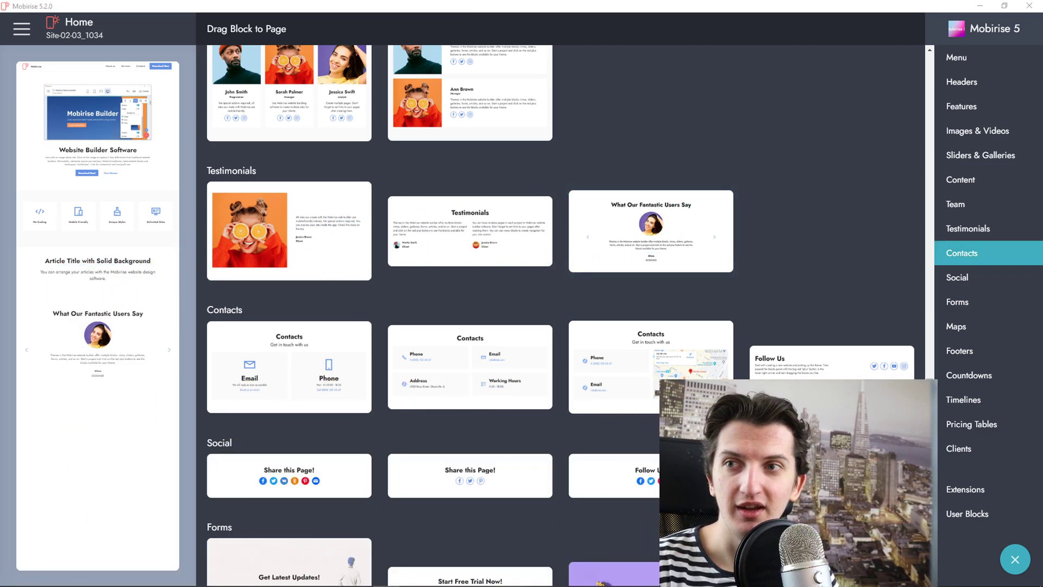
Add a Contacts form block, look through Forms, Map and Footer blocks, then close the library
left_click(971, 278)
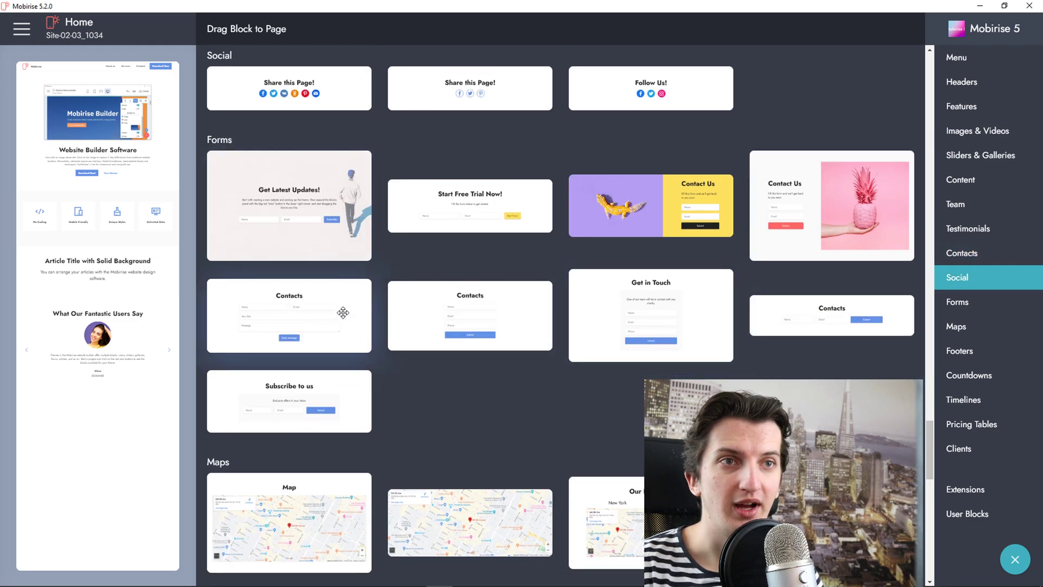
mouse_move(352, 306)
left_mouse_down()
mouse_move(56, 348)
mouse_move(122, 407)
left_mouse_up()
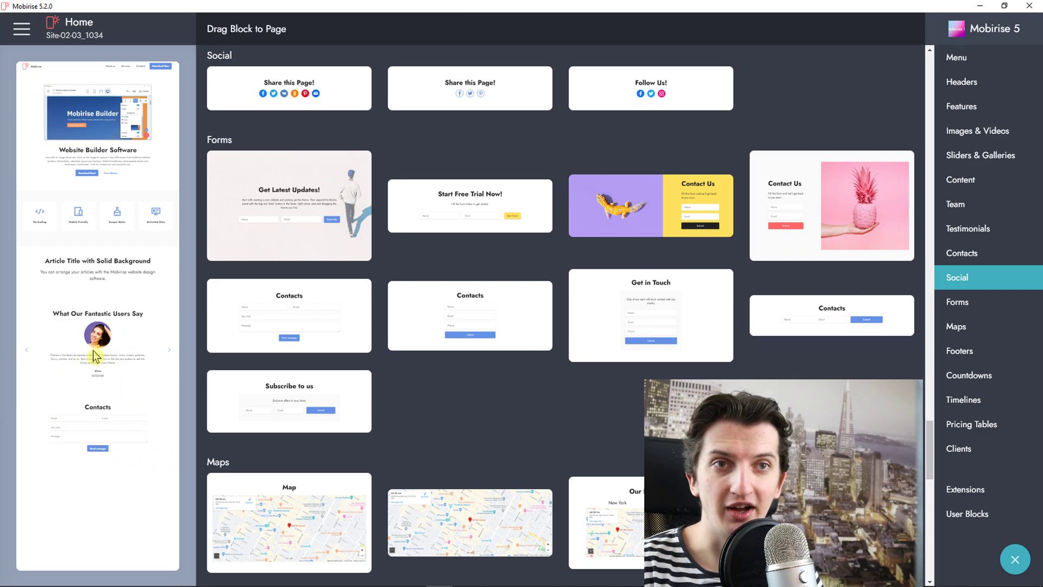
left_click(977, 311)
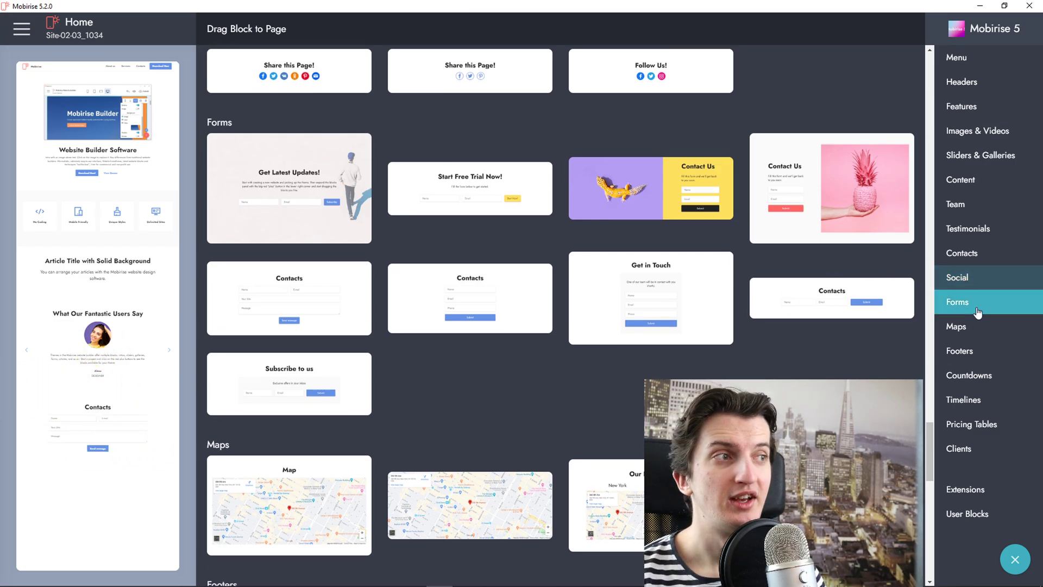
left_click(977, 327)
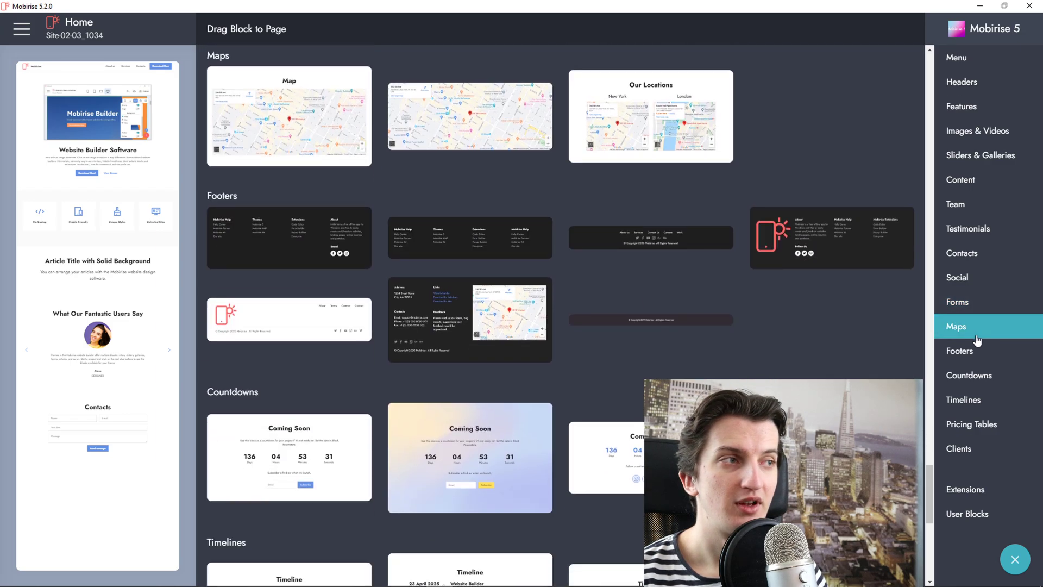
left_click(970, 351)
scroll(761, 311, "down", 1)
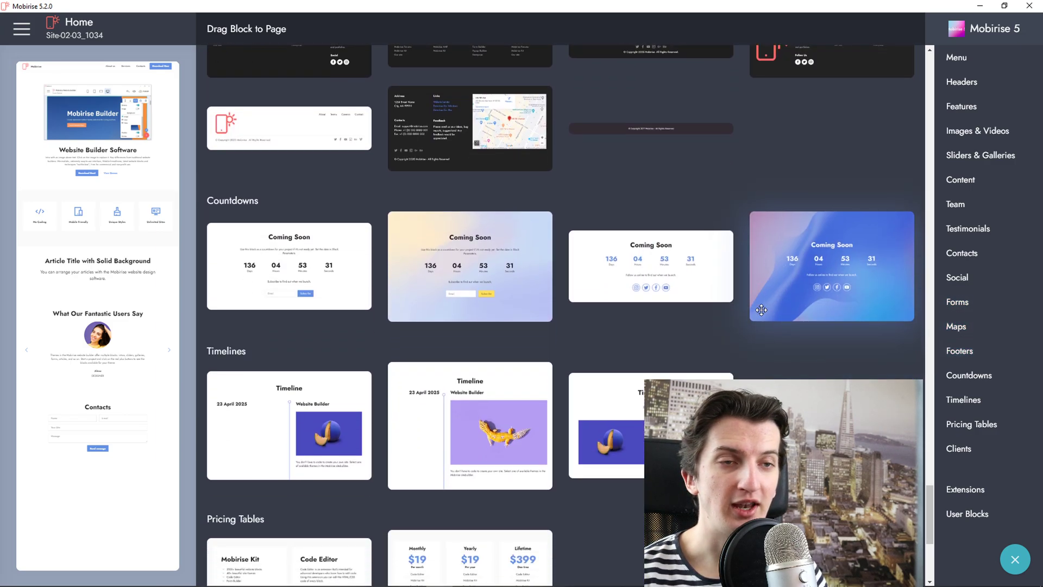
scroll(760, 310, "down", 3)
scroll(762, 309, "down", 3)
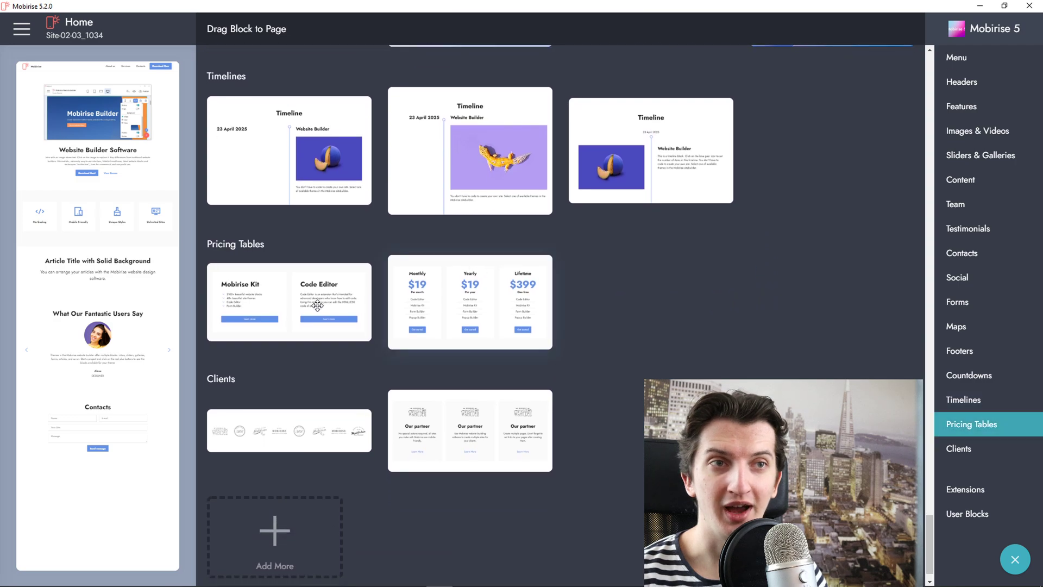
scroll(356, 367, "down", 1)
scroll(355, 361, "up", 3)
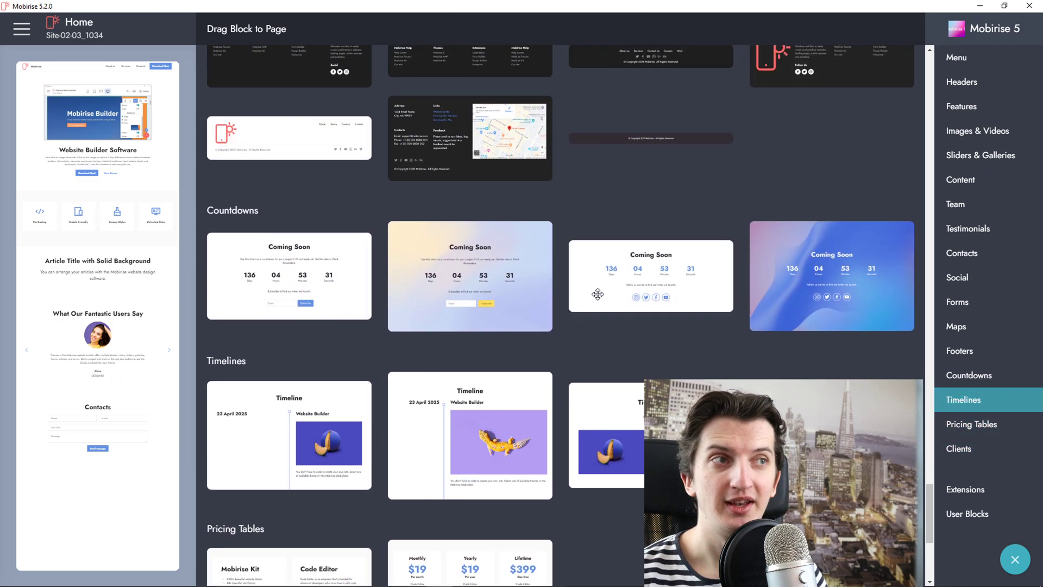
scroll(604, 303, "up", 3)
mouse_move(489, 309)
left_mouse_down()
mouse_move(153, 438)
mouse_move(102, 489)
left_mouse_up()
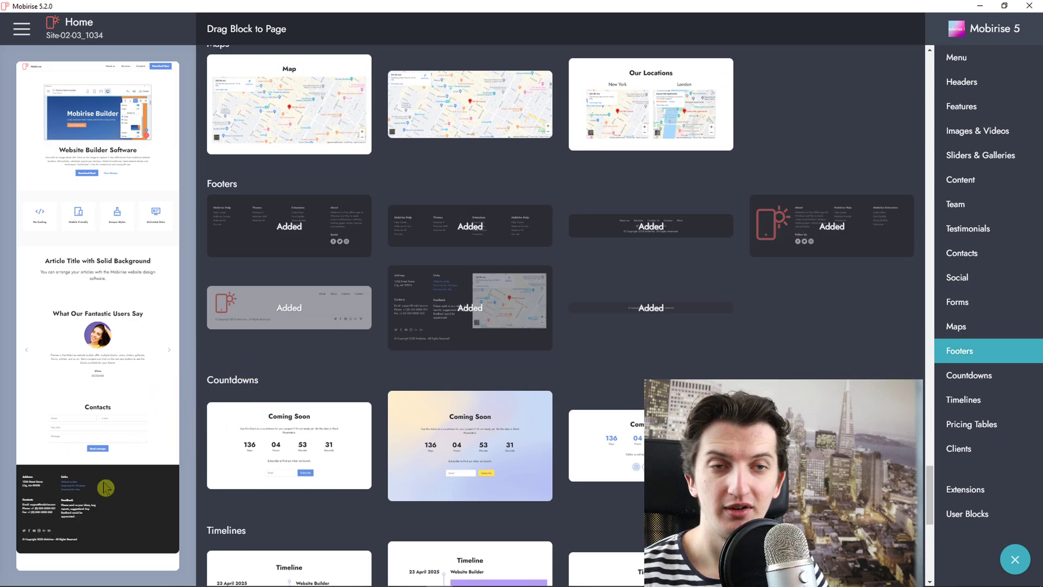
left_click(13, 214)
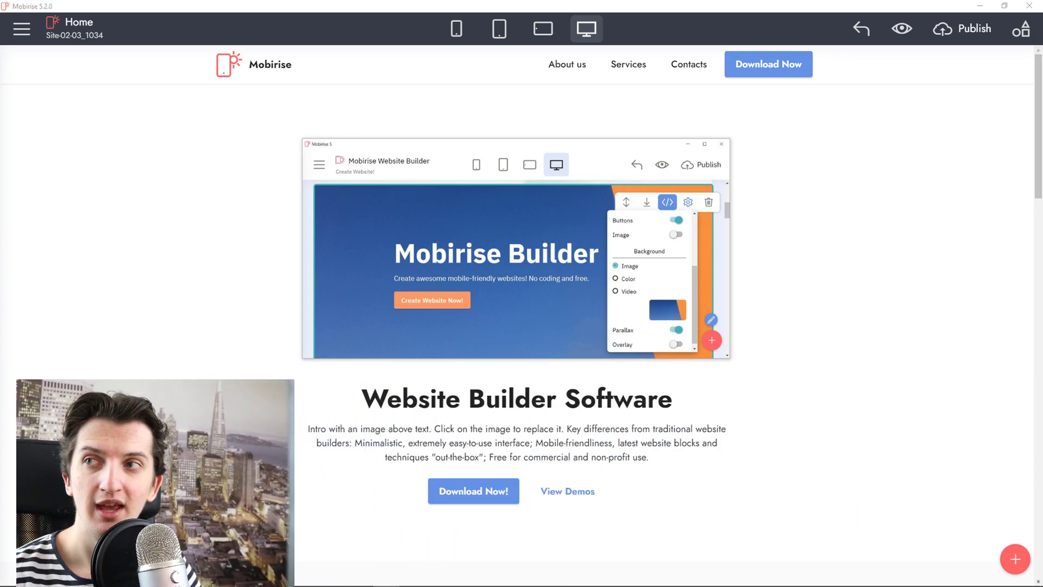
scroll(387, 147, "down", 1)
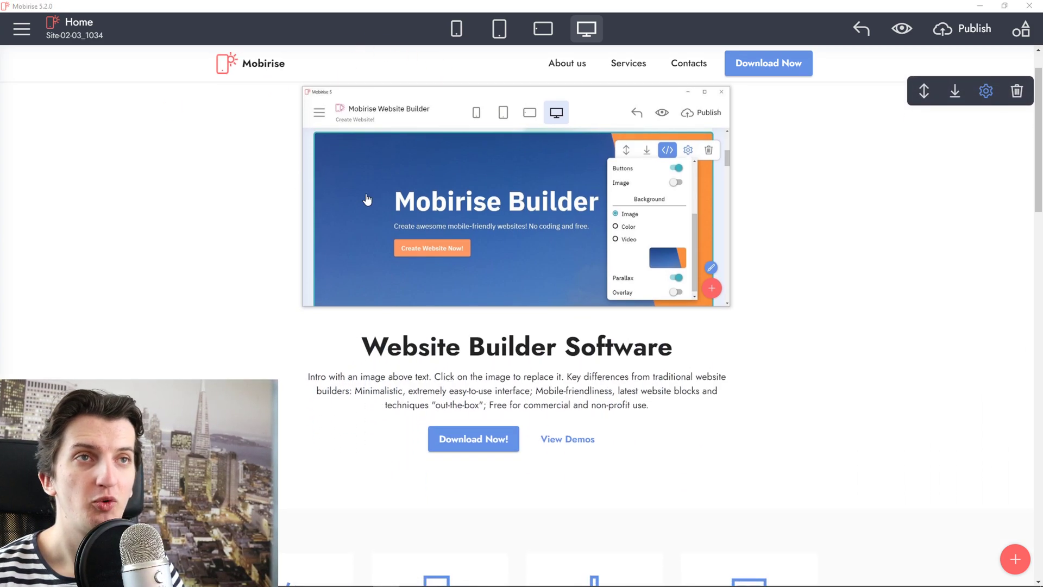
scroll(367, 180, "up", 1)
scroll(322, 231, "down", 2)
scroll(504, 180, "up", 1)
scroll(504, 180, "down", 2)
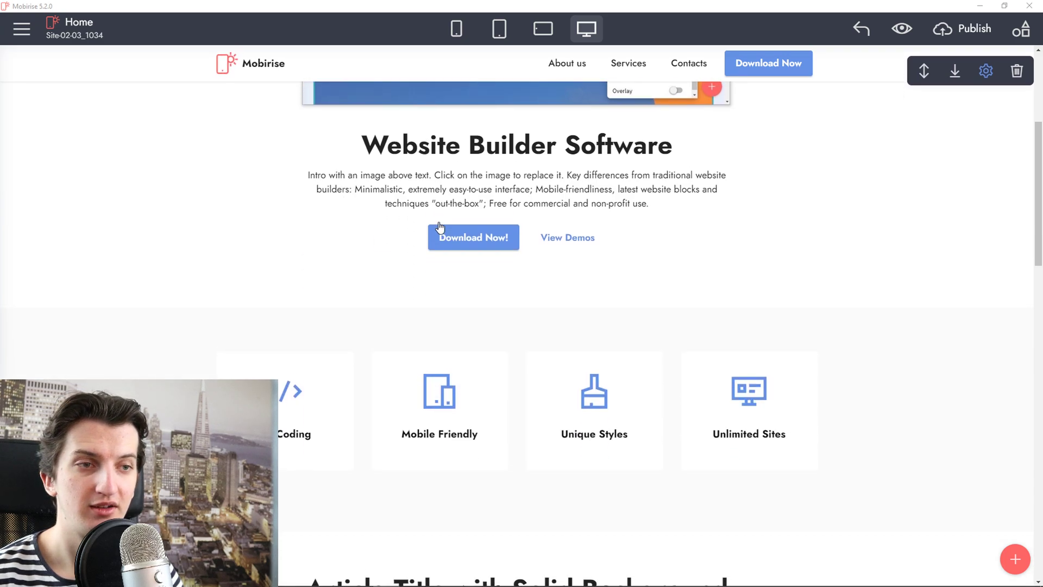
scroll(437, 233, "down", 1)
scroll(386, 250, "down", 1)
scroll(383, 245, "down", 1)
scroll(454, 253, "down", 1)
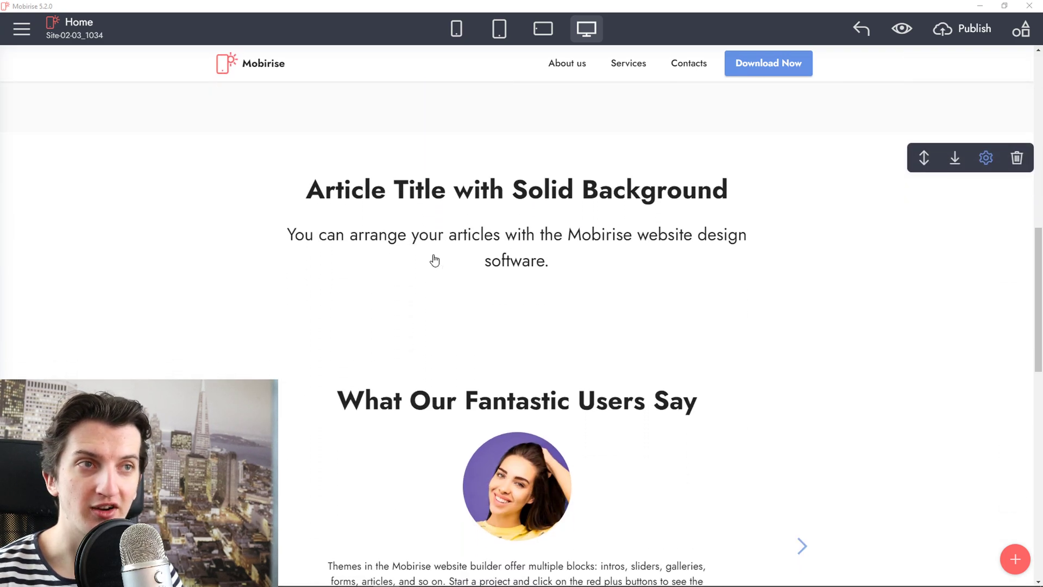
scroll(432, 259, "down", 1)
scroll(473, 277, "down", 1)
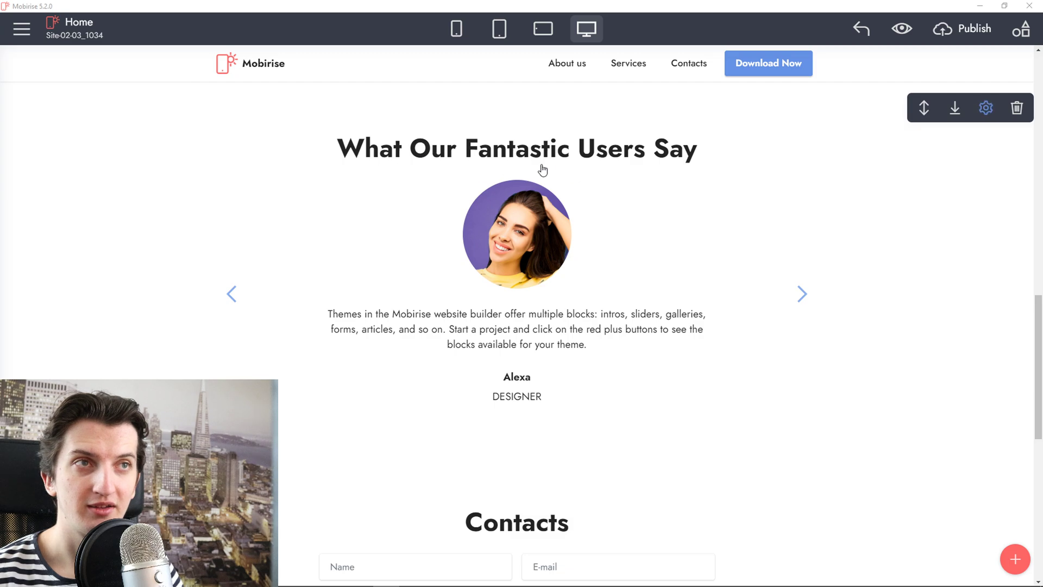
scroll(468, 300, "down", 2)
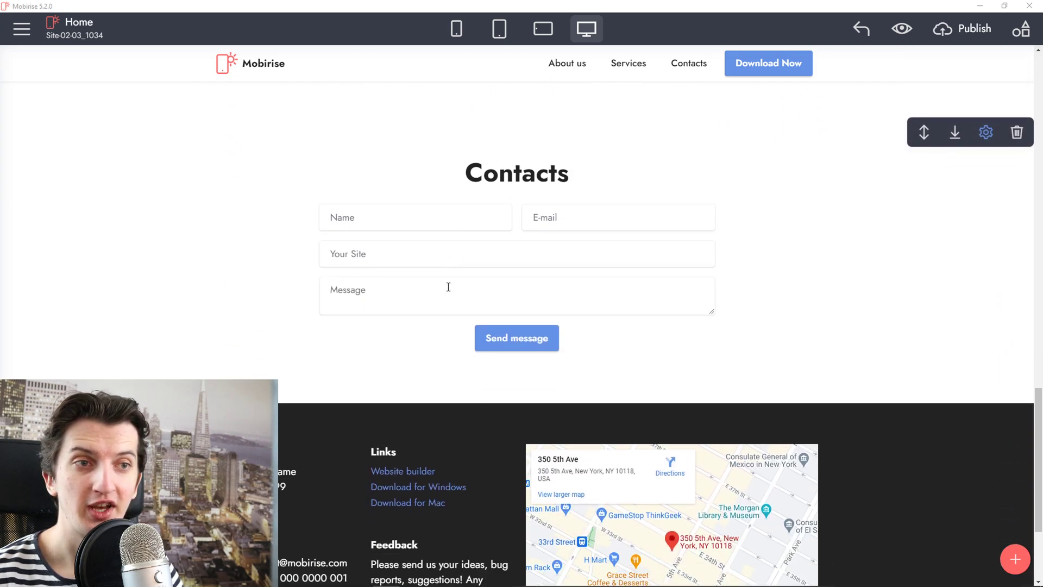
scroll(448, 288, "down", 2)
scroll(448, 298, "up", 6)
scroll(450, 298, "up", 5)
scroll(462, 275, "down", 8)
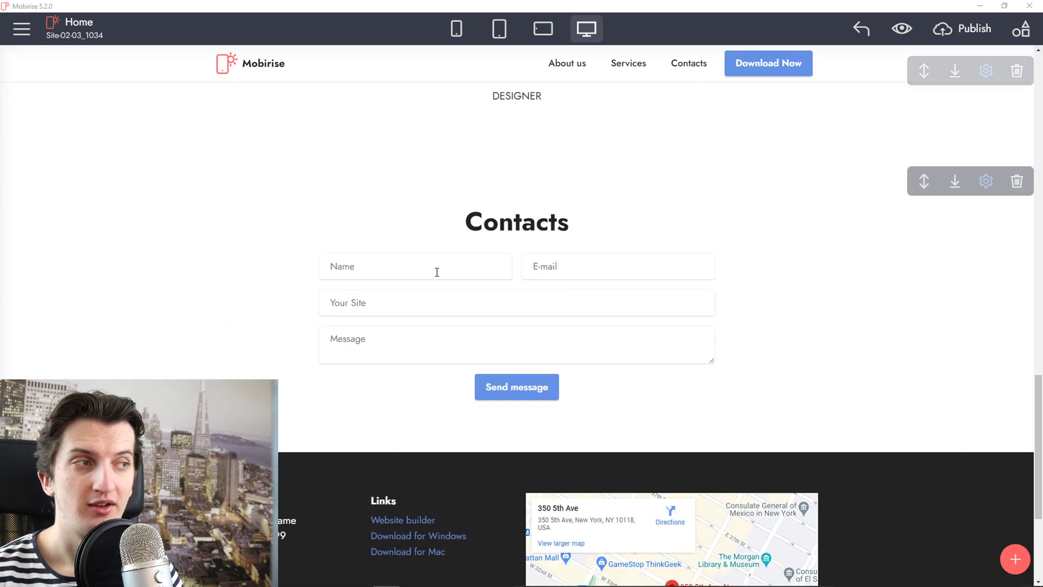
scroll(437, 272, "down", 2)
scroll(444, 285, "up", 8)
scroll(456, 303, "up", 3)
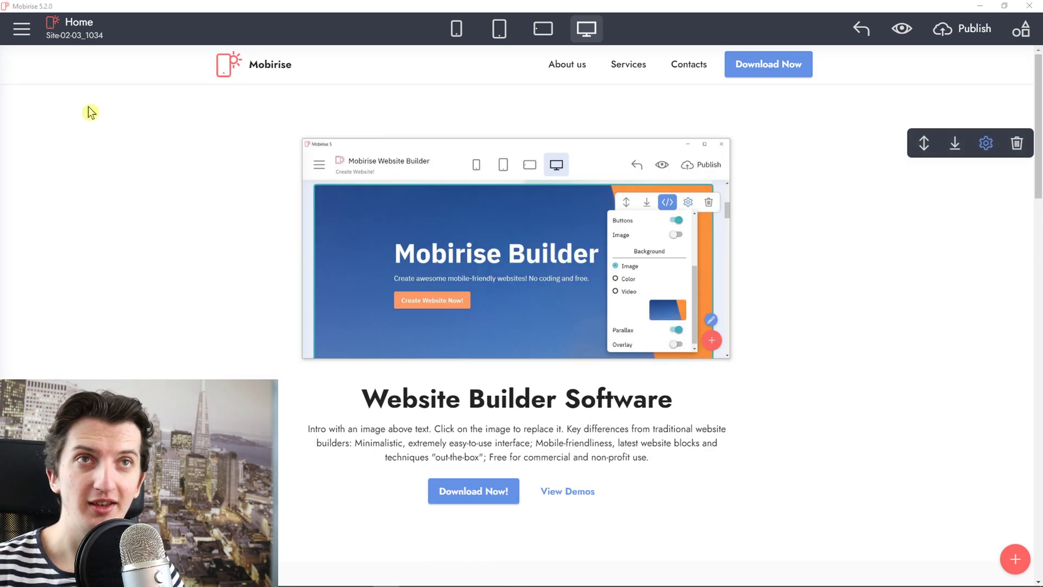
Create a new page named Pricing Plan from the Pages list
left_click(22, 31)
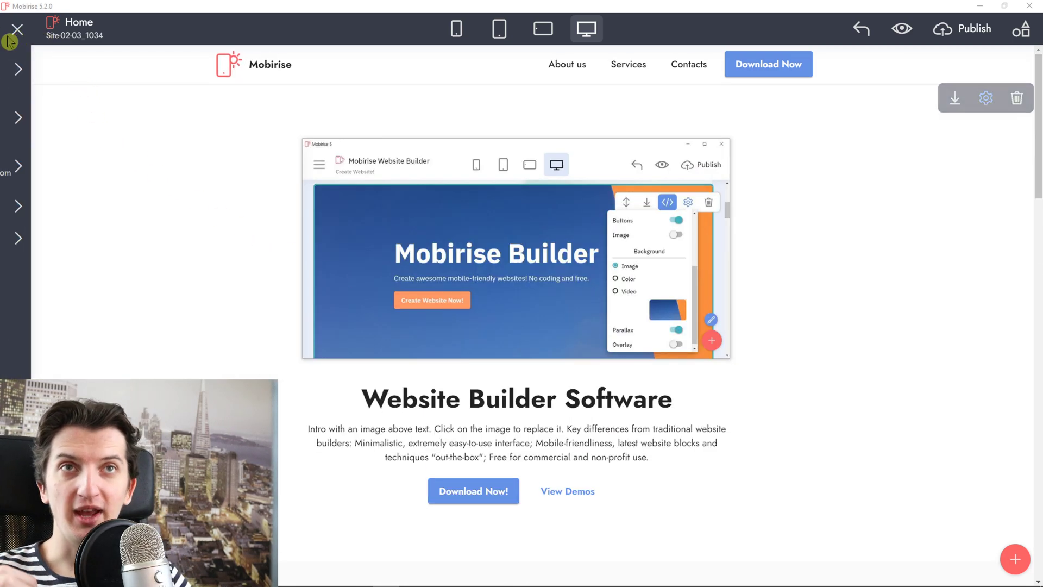
left_click(60, 65)
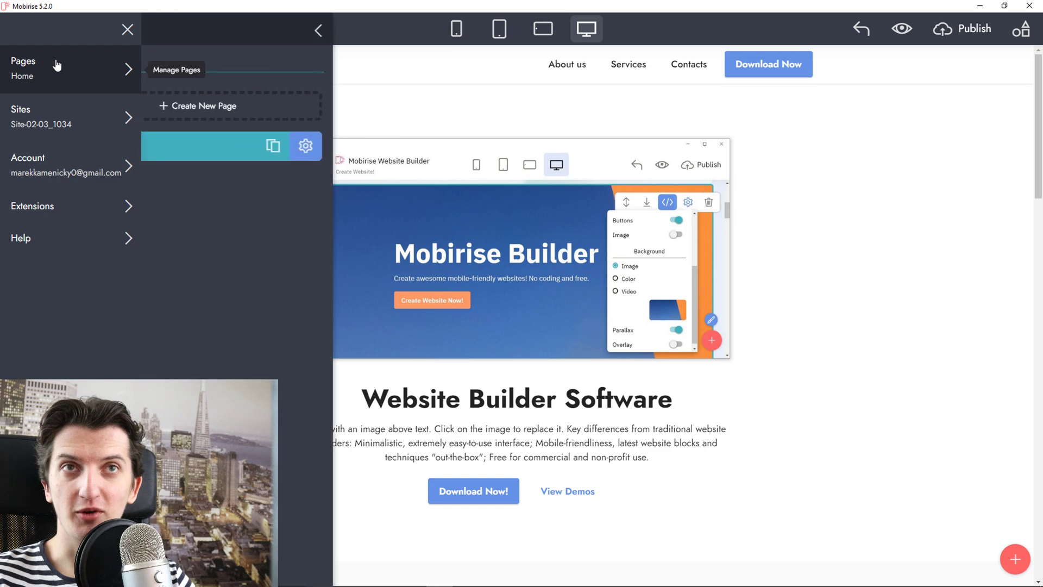
left_click(291, 106)
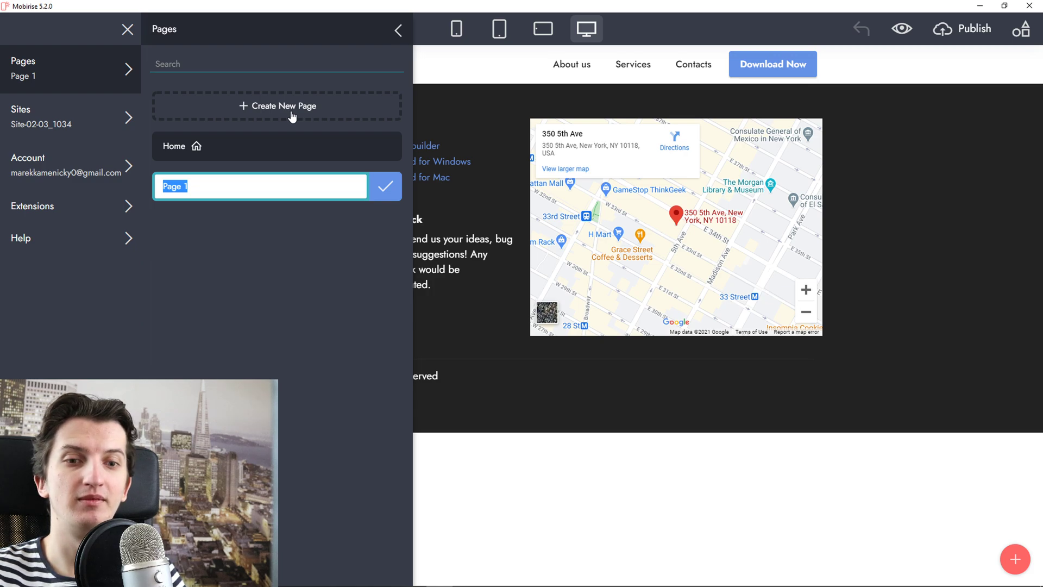
type("ricing Plan")
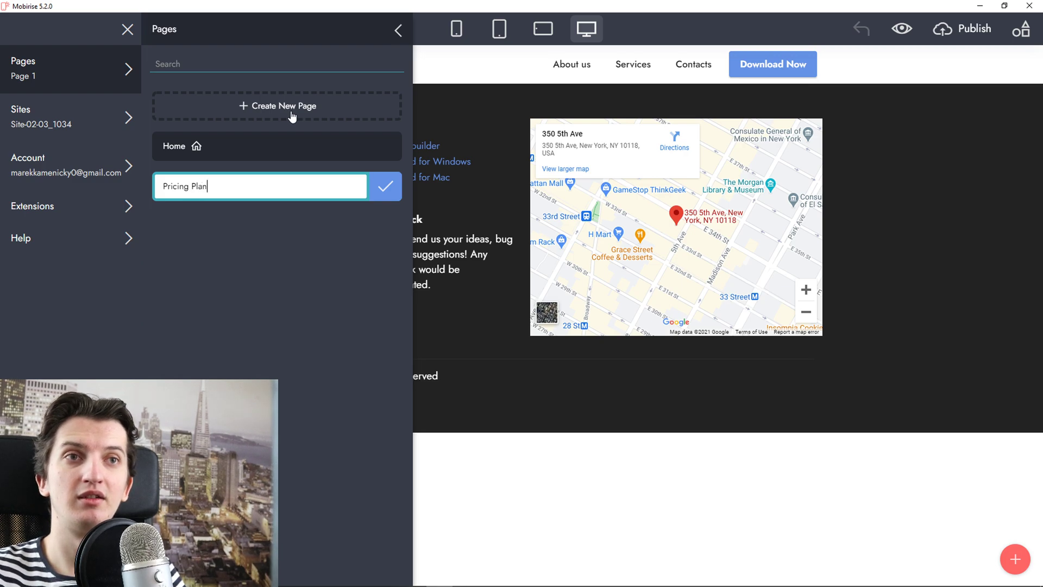
left_click(376, 184)
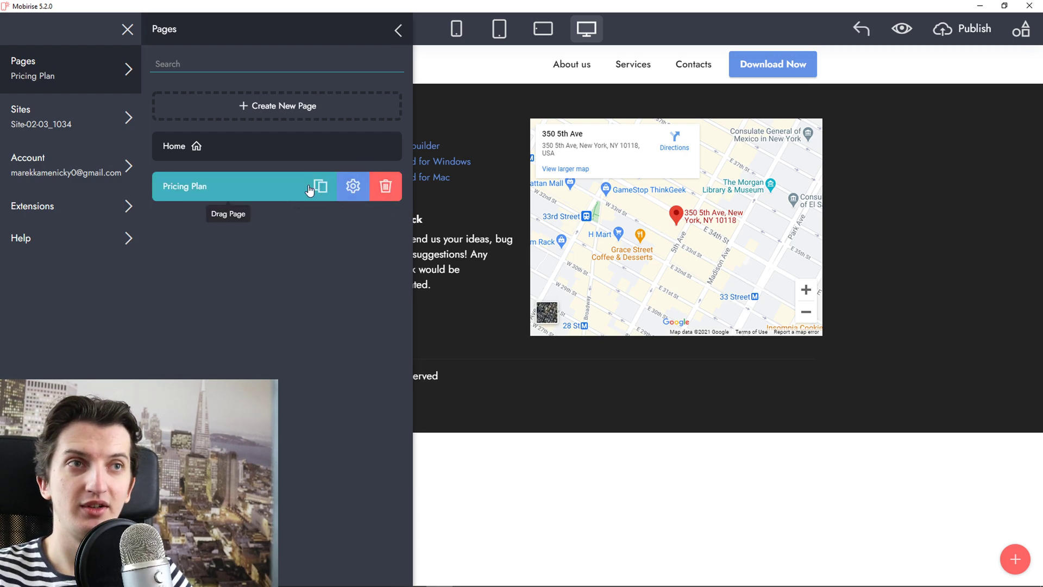
Review the Pricing Plan and Home page settings, then reselect Pricing Plan
left_click(350, 186)
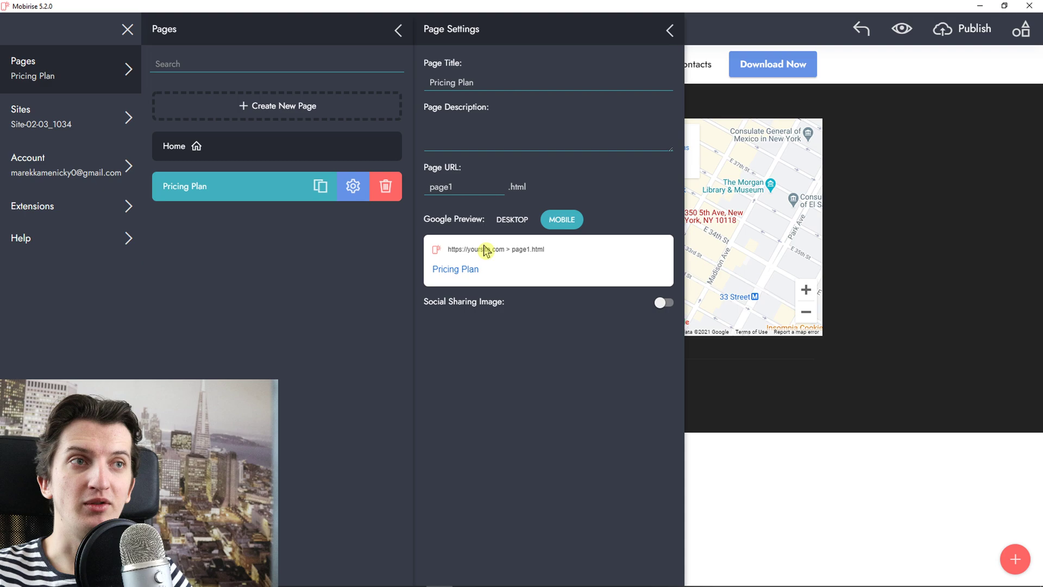
left_click(252, 148)
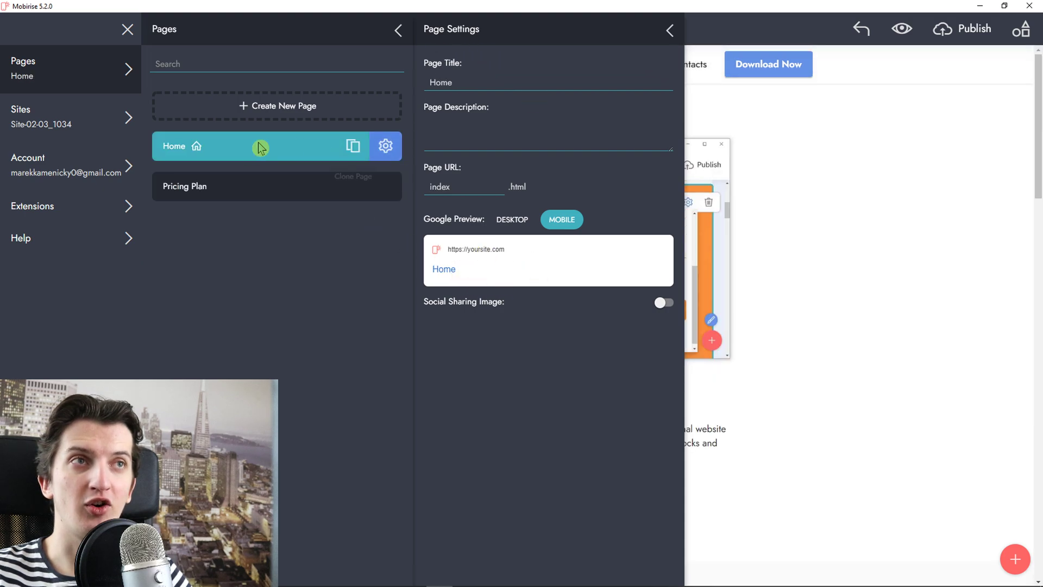
left_click(263, 186)
Add the three-tier pricing table block to the top of the Pricing Plan page
left_click(670, 31)
left_click(905, 333)
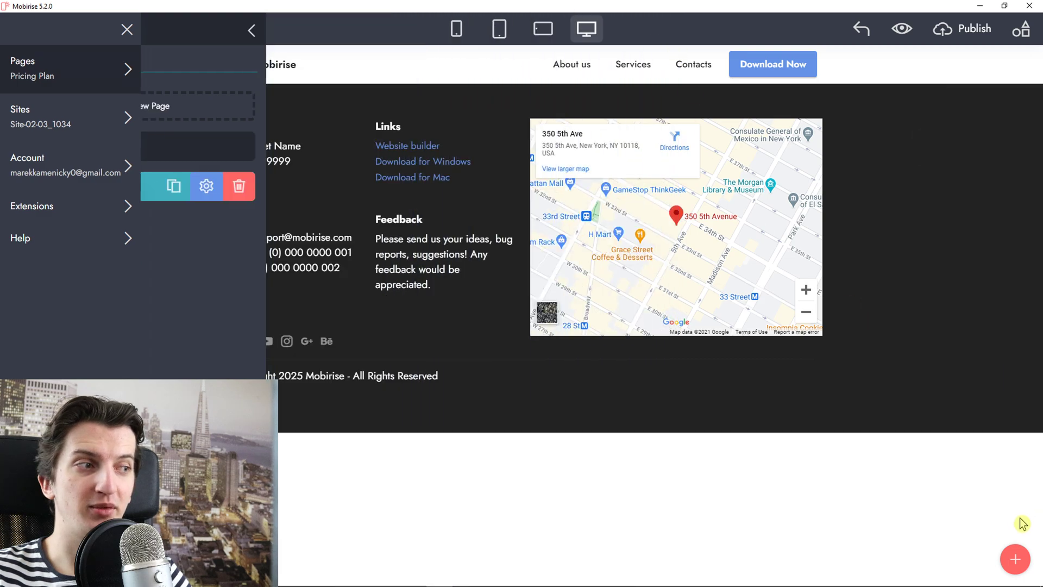
left_click(1016, 559)
scroll(692, 334, "down", 1)
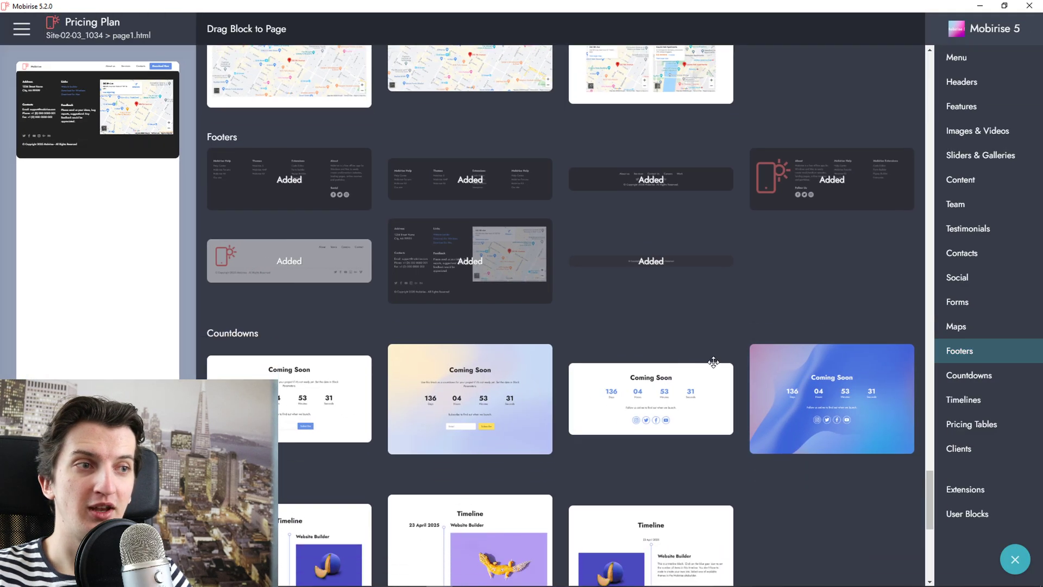
left_click(980, 431)
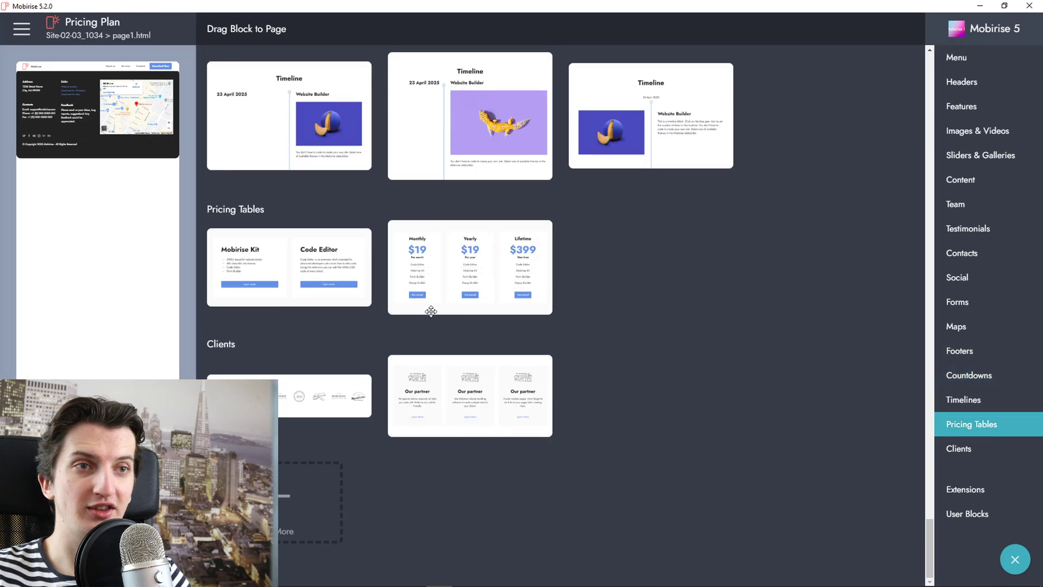
left_click_drag(474, 282, 110, 98)
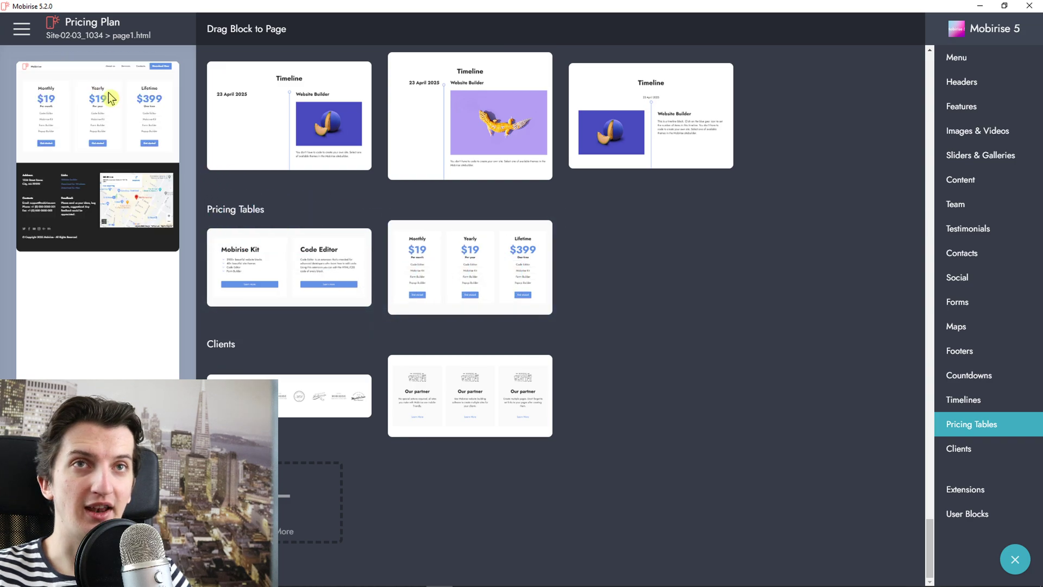
scroll(338, 296, "up", 4)
scroll(410, 319, "up", 4)
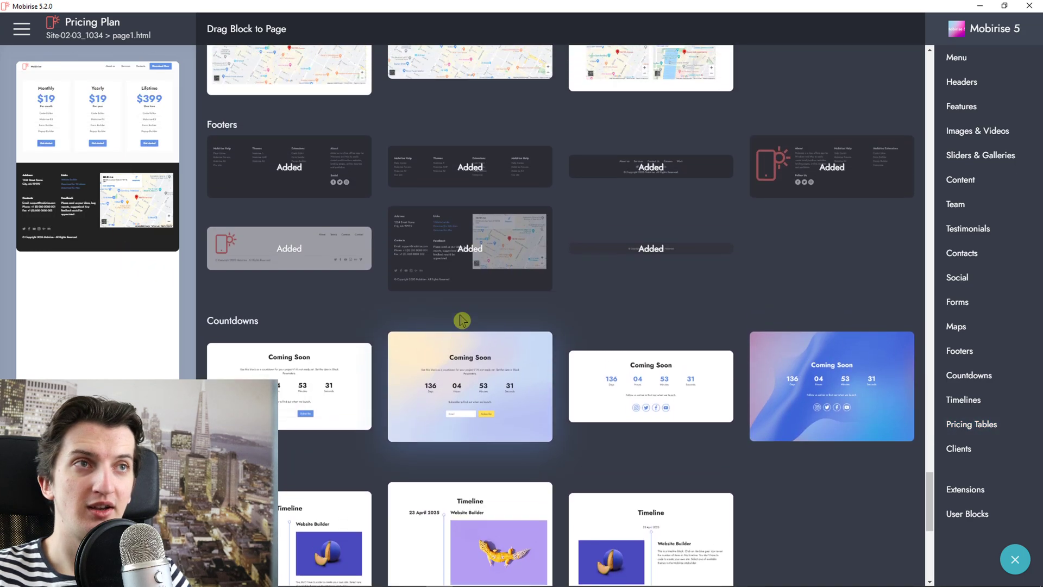
scroll(461, 319, "up", 6)
scroll(592, 343, "up", 2)
scroll(599, 343, "up", 2)
scroll(601, 345, "up", 1)
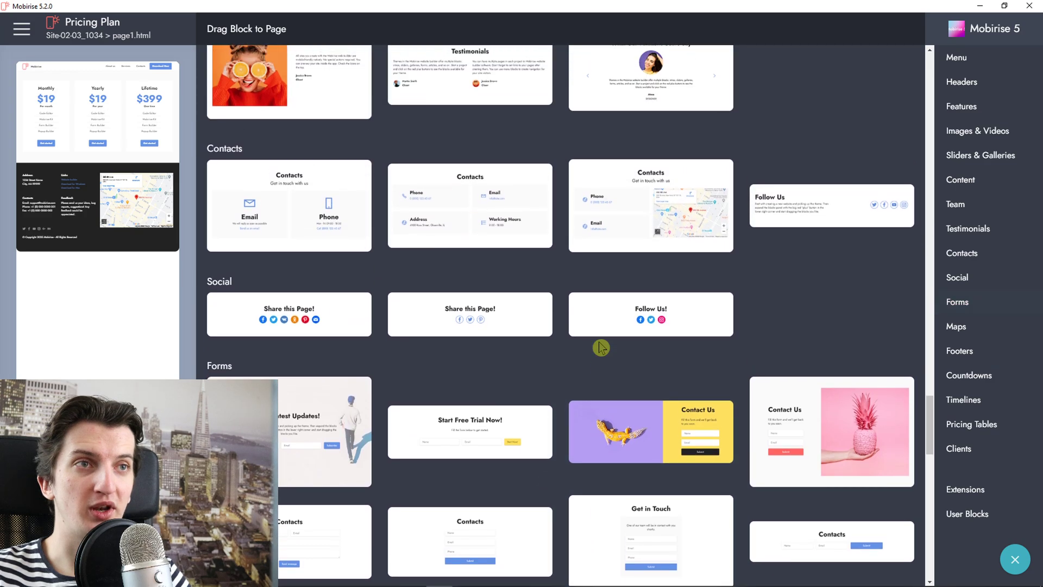
scroll(602, 343, "up", 1)
scroll(602, 343, "up", 2)
scroll(607, 348, "up", 1)
scroll(608, 351, "down", 4)
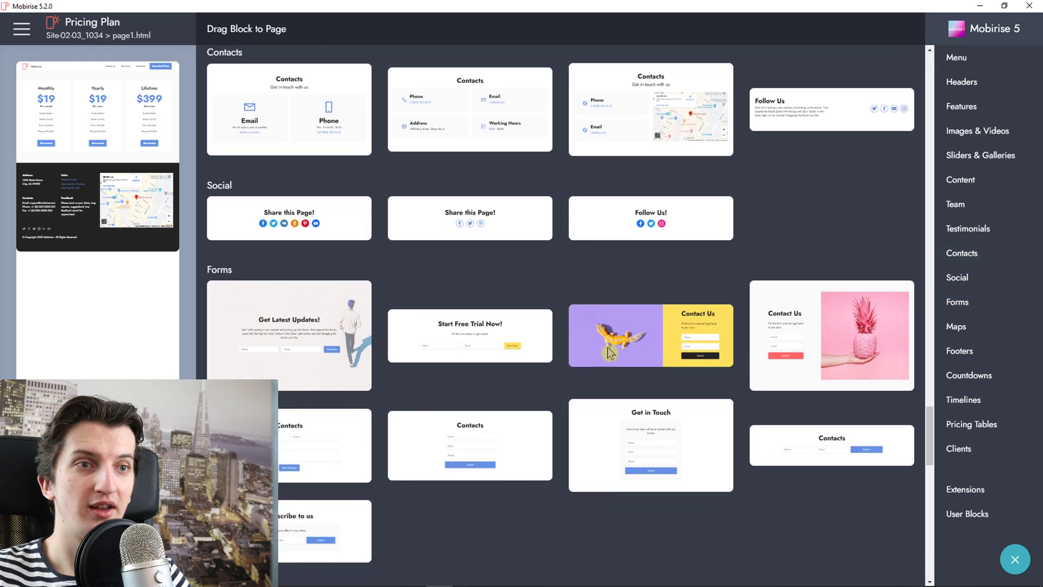
scroll(567, 340, "up", 1)
scroll(567, 339, "up", 1)
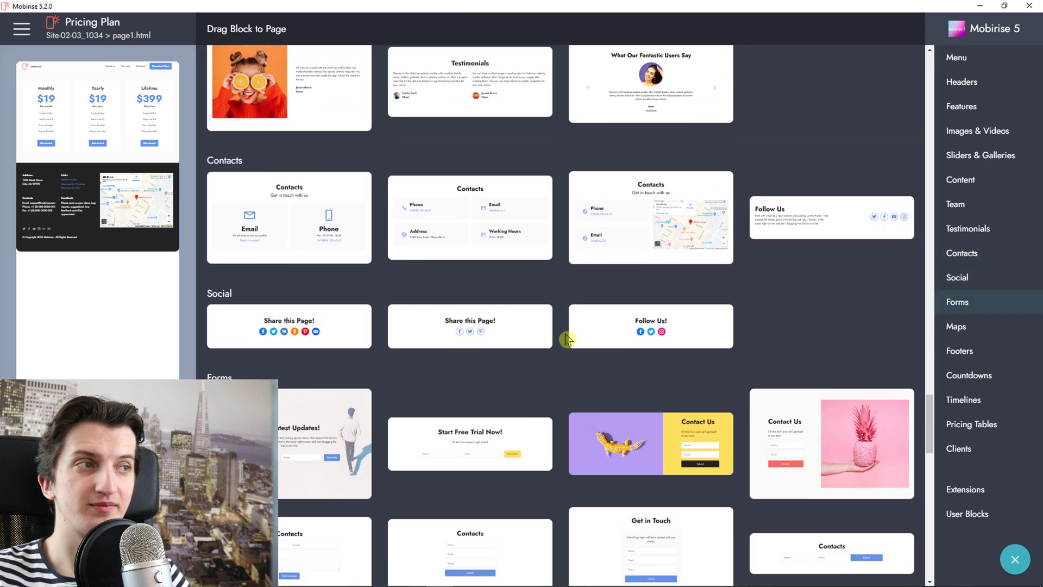
scroll(567, 339, "up", 1)
scroll(567, 338, "up", 1)
scroll(568, 339, "up", 1)
scroll(567, 339, "up", 2)
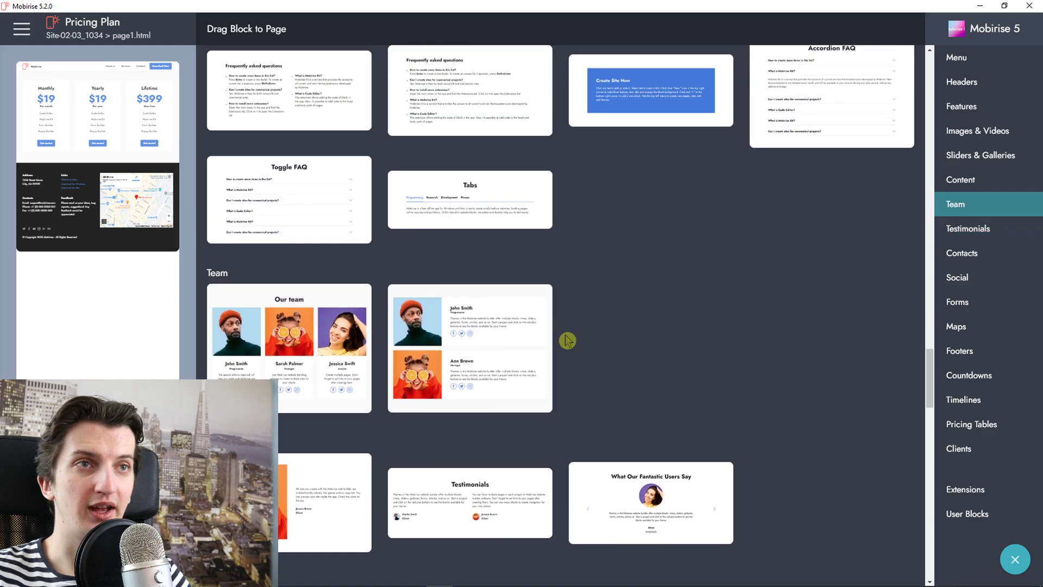
scroll(568, 339, "up", 2)
scroll(567, 339, "up", 2)
scroll(568, 339, "up", 2)
left_click_drag(783, 220, 89, 90)
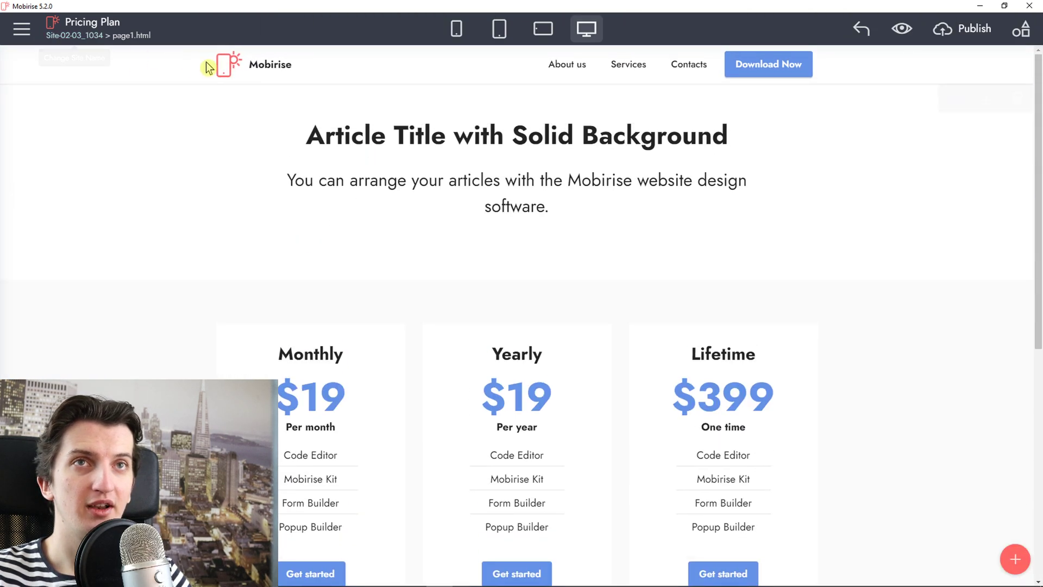
Select the Home page from the Pages list and close the side menu
left_click(21, 29)
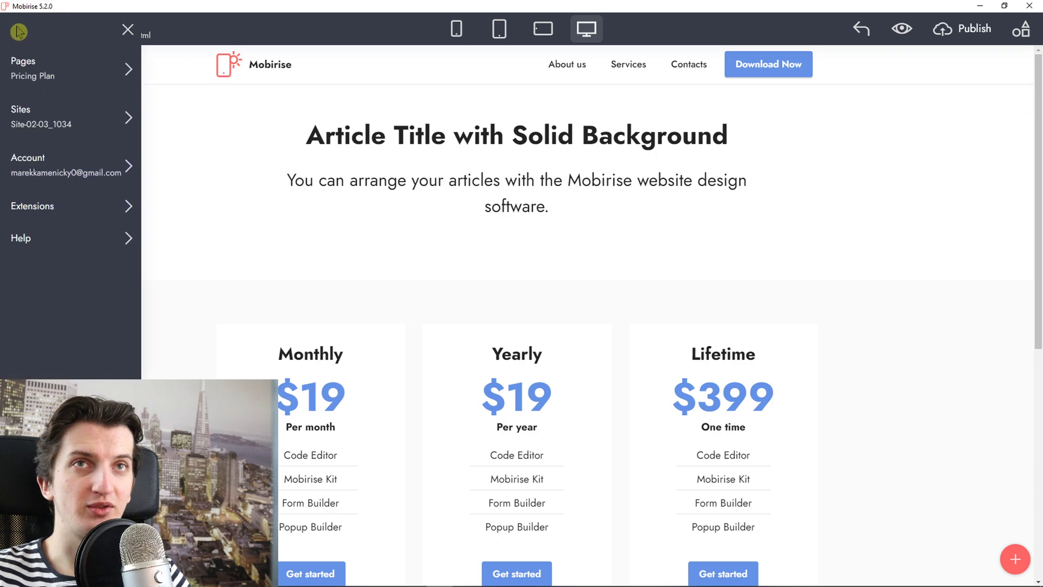
left_click(50, 102)
left_click(73, 74)
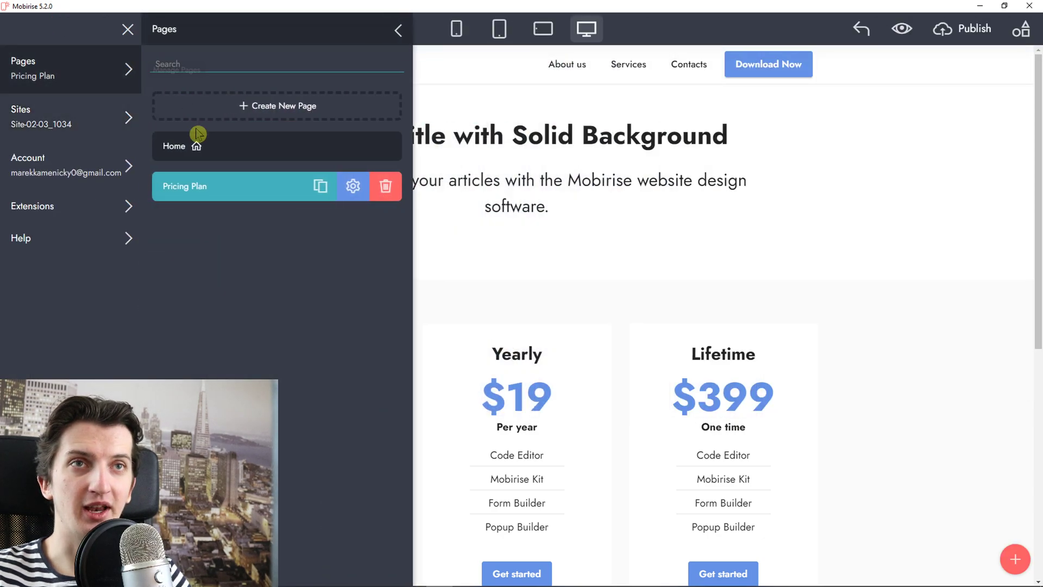
left_click(184, 149)
left_click(929, 253)
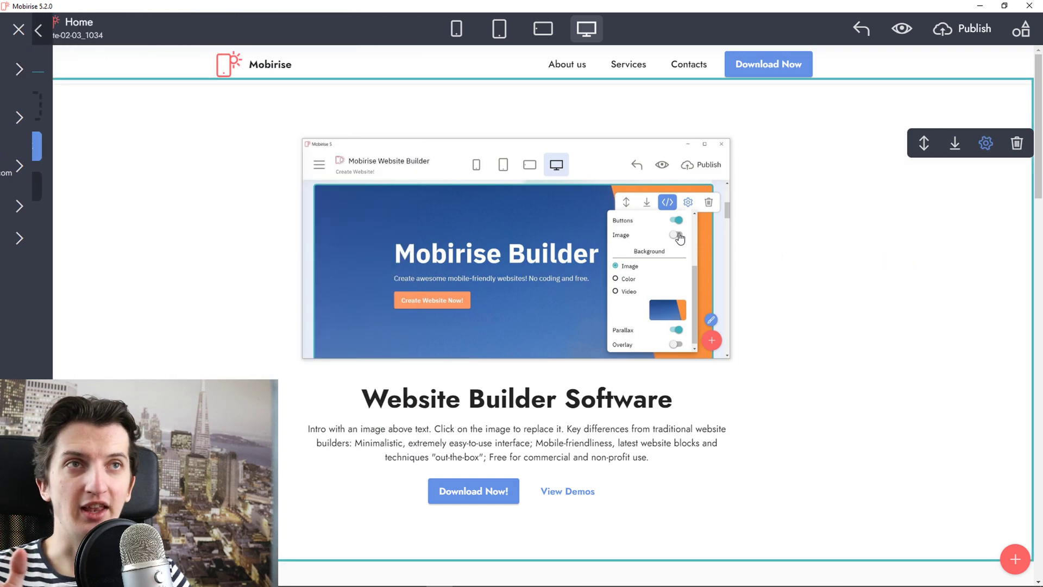
Replace the navbar logo with baby-yoda.png from the computer
left_click(228, 71)
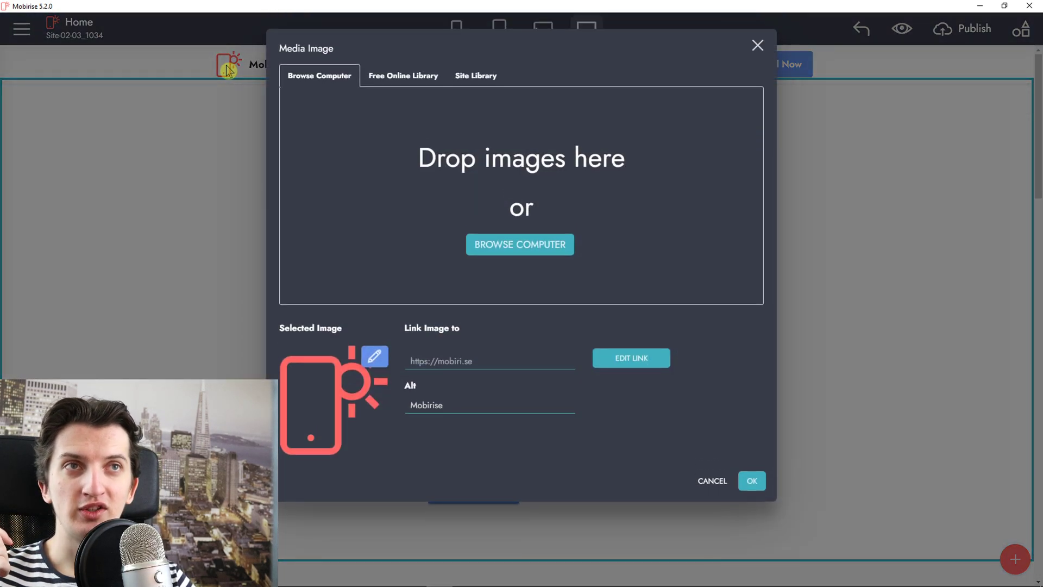
left_click(364, 364)
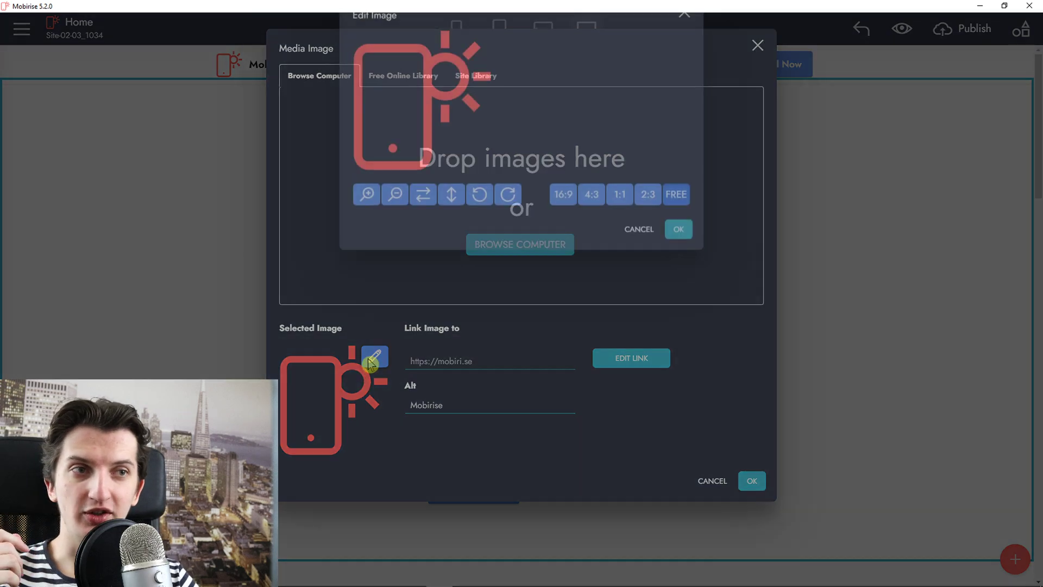
left_click(683, 47)
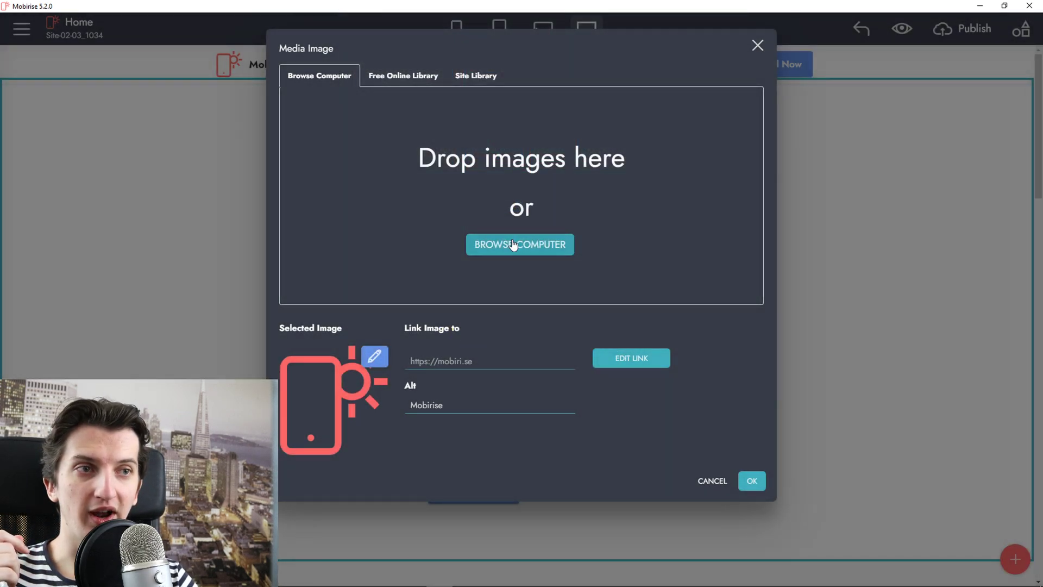
left_click(512, 179)
scroll(343, 211, "down", 5)
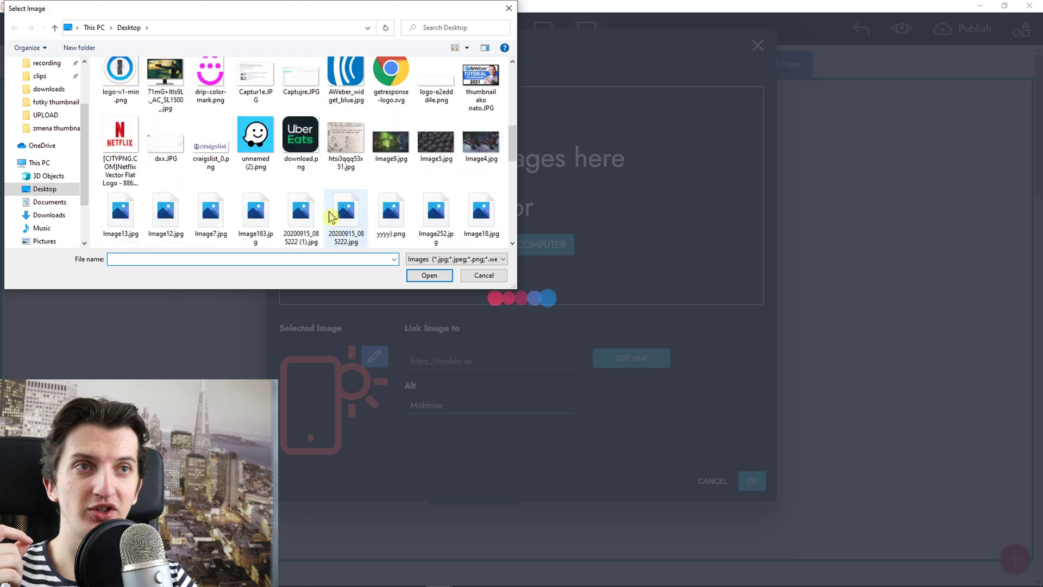
scroll(338, 213, "down", 5)
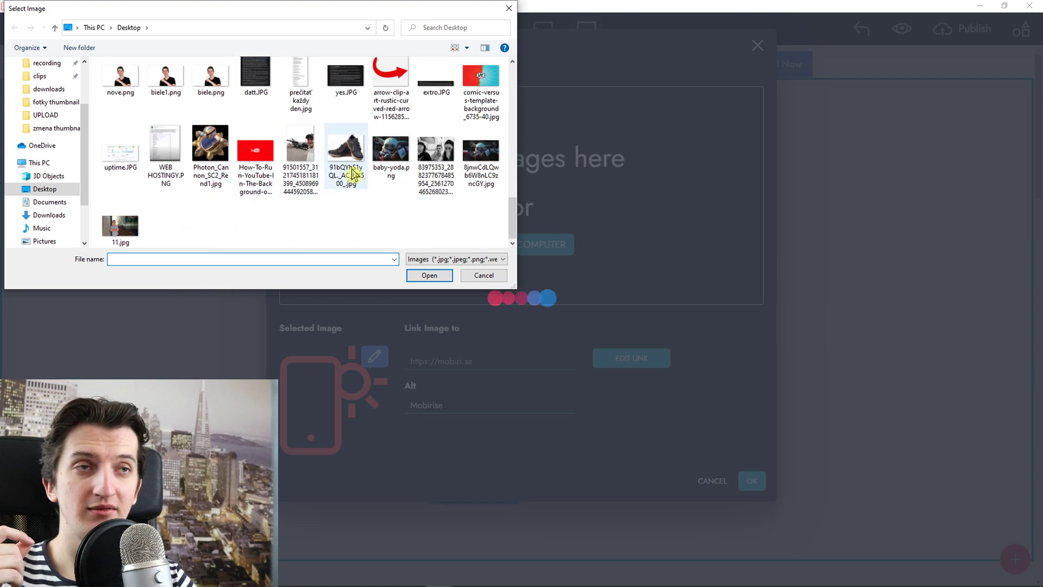
double_click(391, 159)
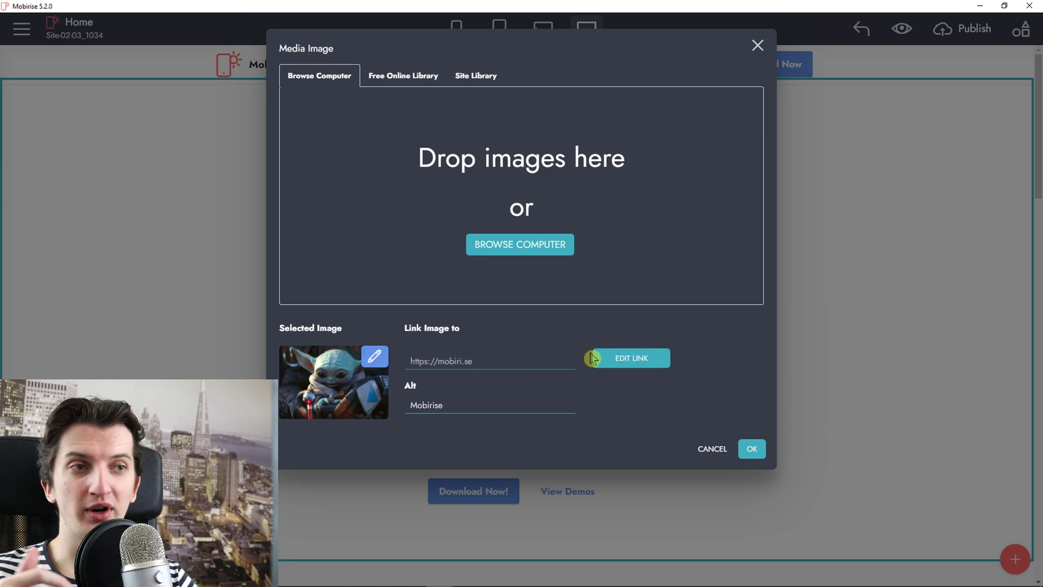
Link the logo to the Home page (index.html)
left_click(634, 362)
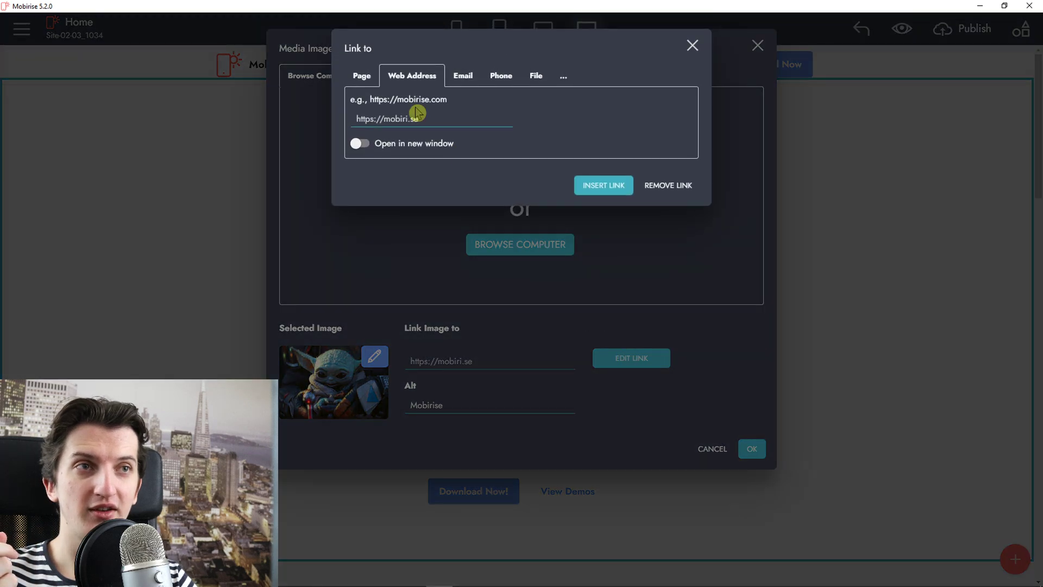
left_click(364, 80)
left_click(410, 117)
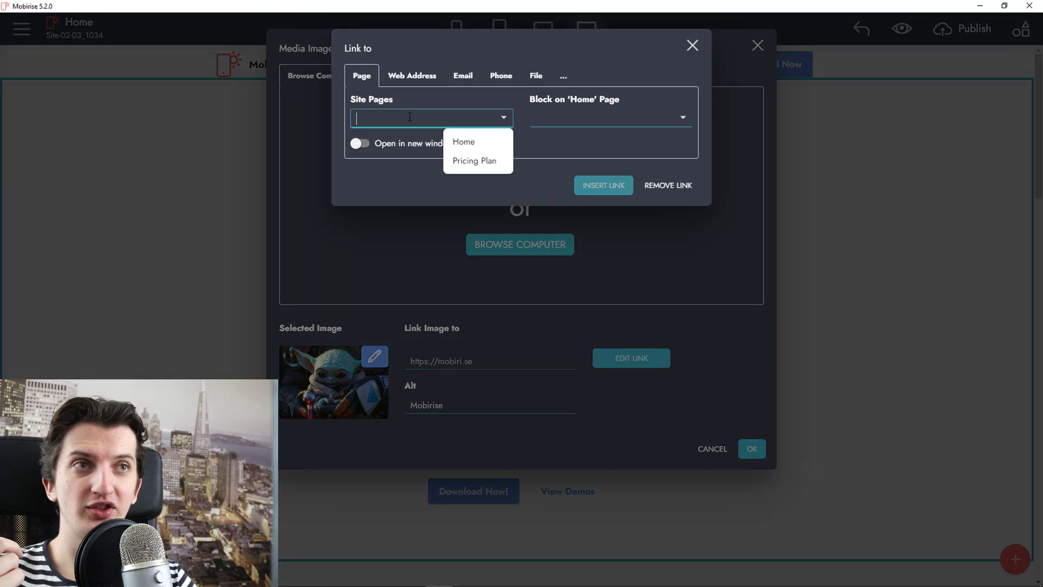
left_click(471, 143)
left_click(609, 186)
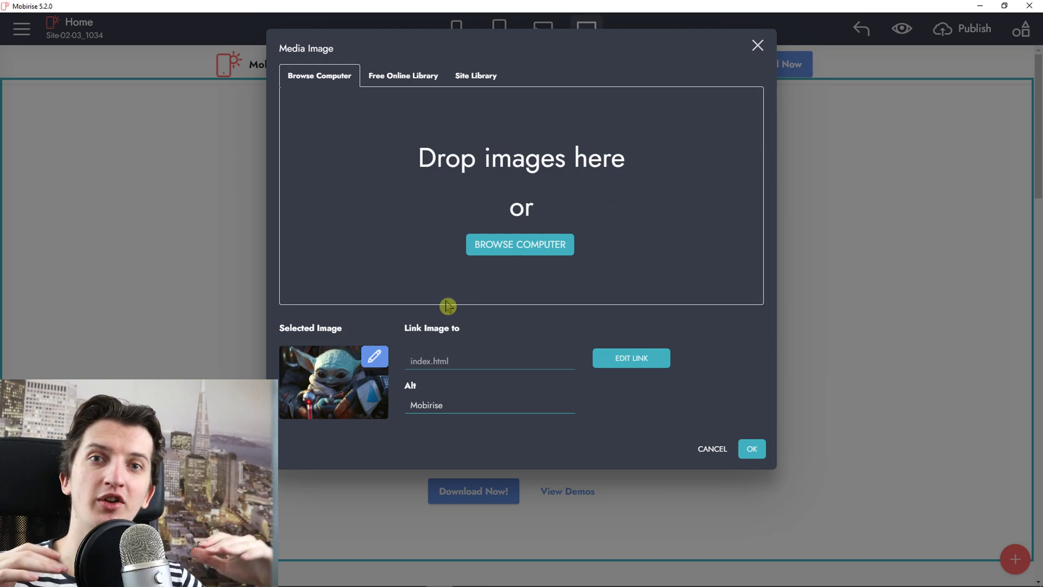
Apply the new logo image and replace the navbar brand text 'Mobirise' with 'MY WEBSITE'
left_click(751, 449)
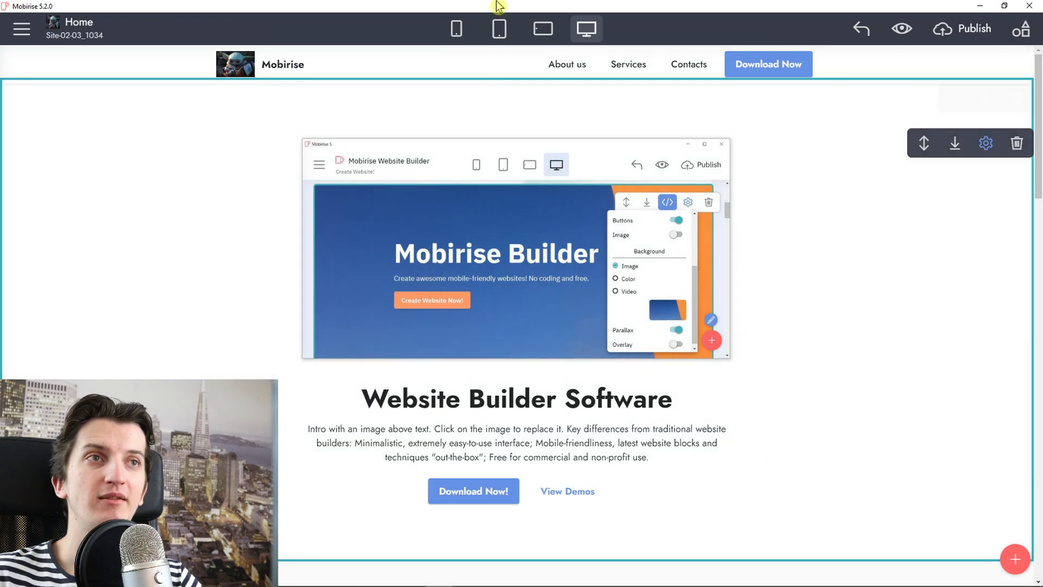
left_click(287, 66)
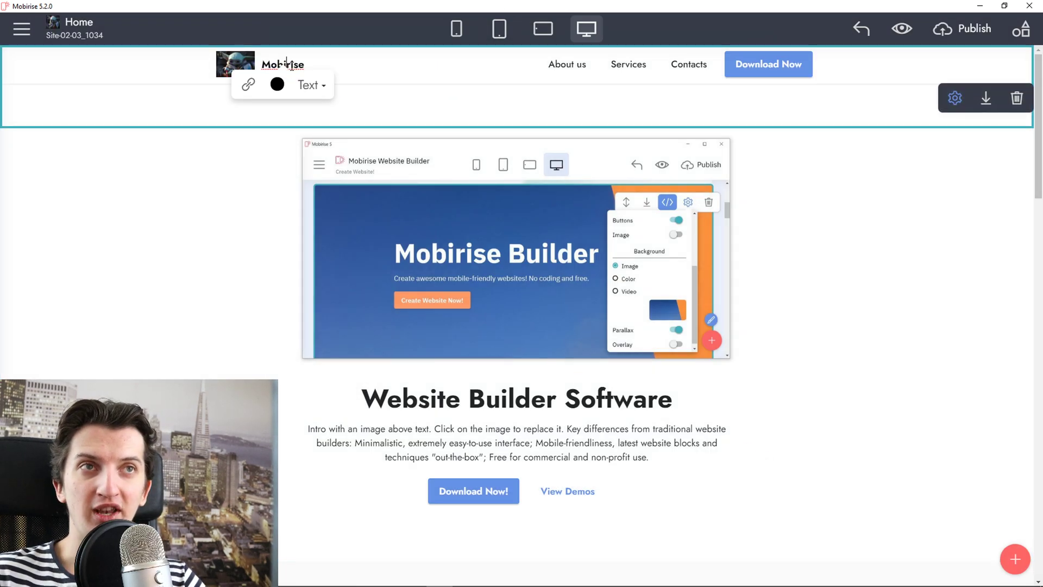
double_click(286, 66)
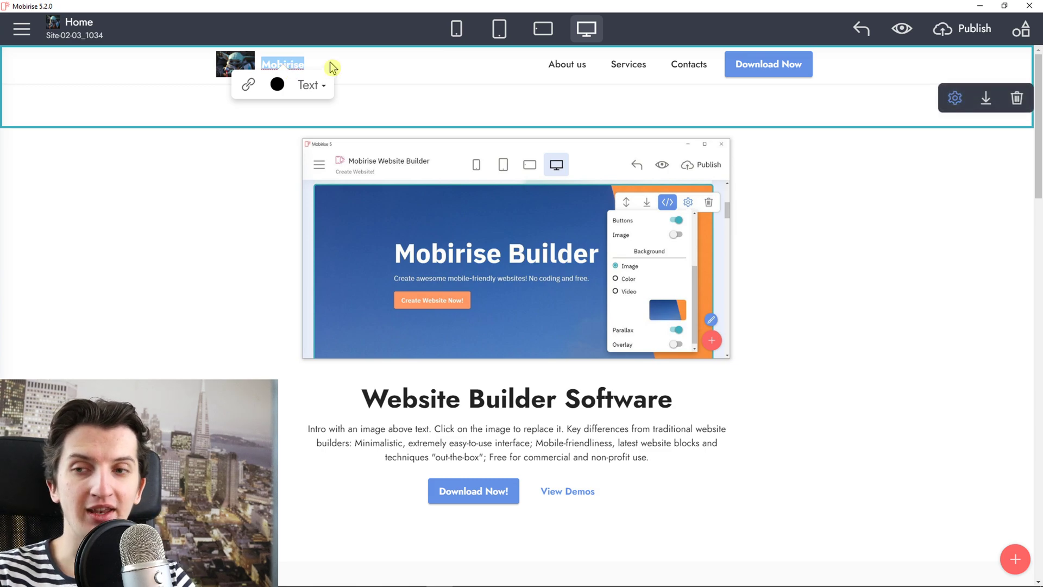
type("MY")
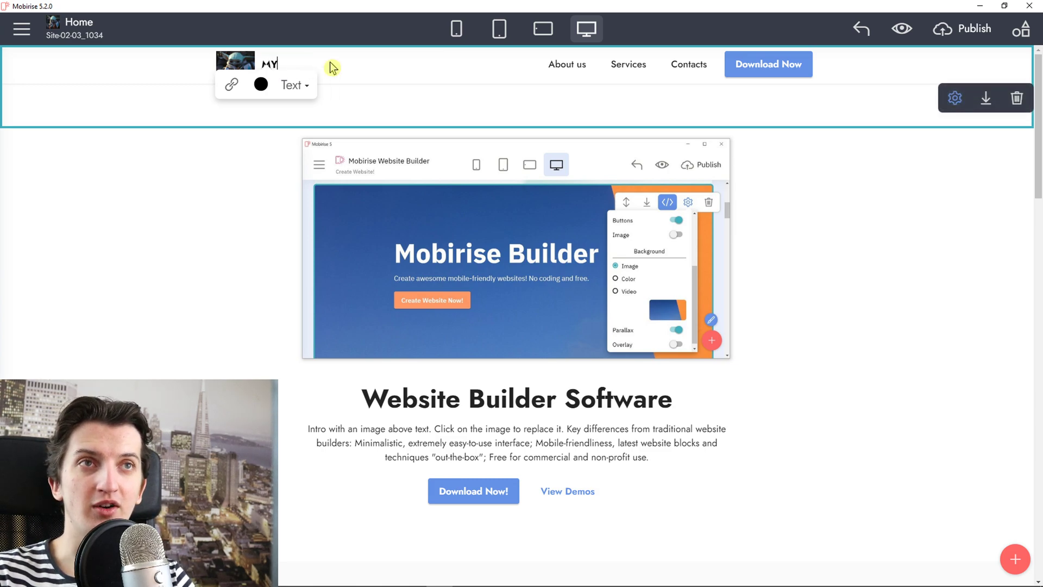
type(" WEBSITE")
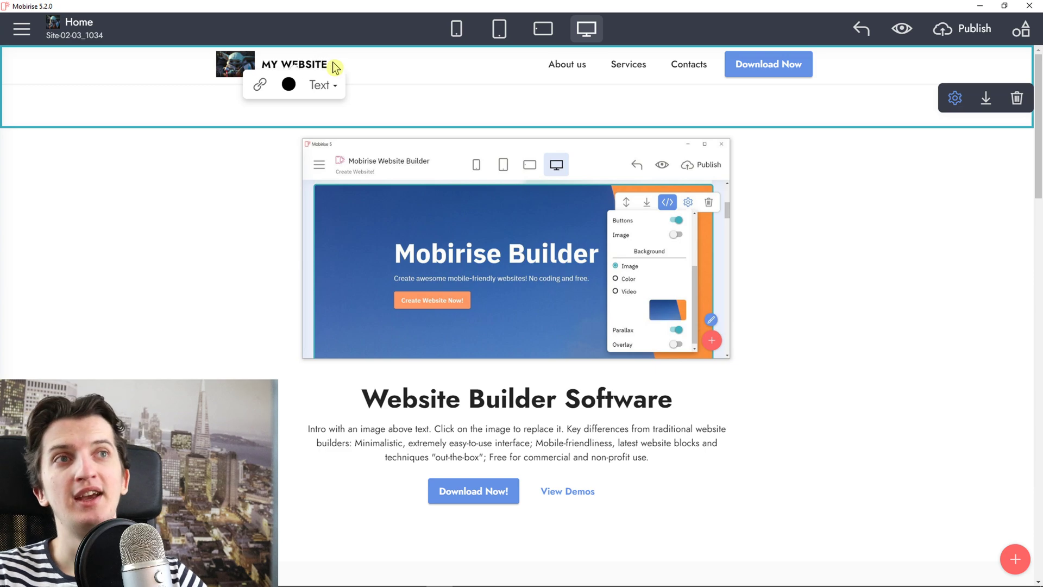
left_click(513, 75)
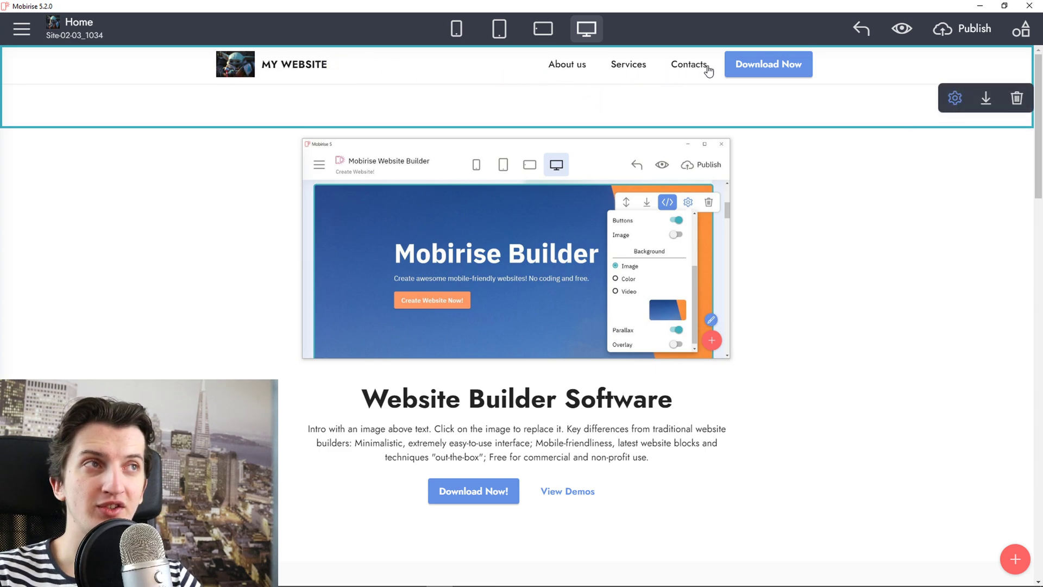
Rename the About us menu item to Testimonials
left_click(573, 73)
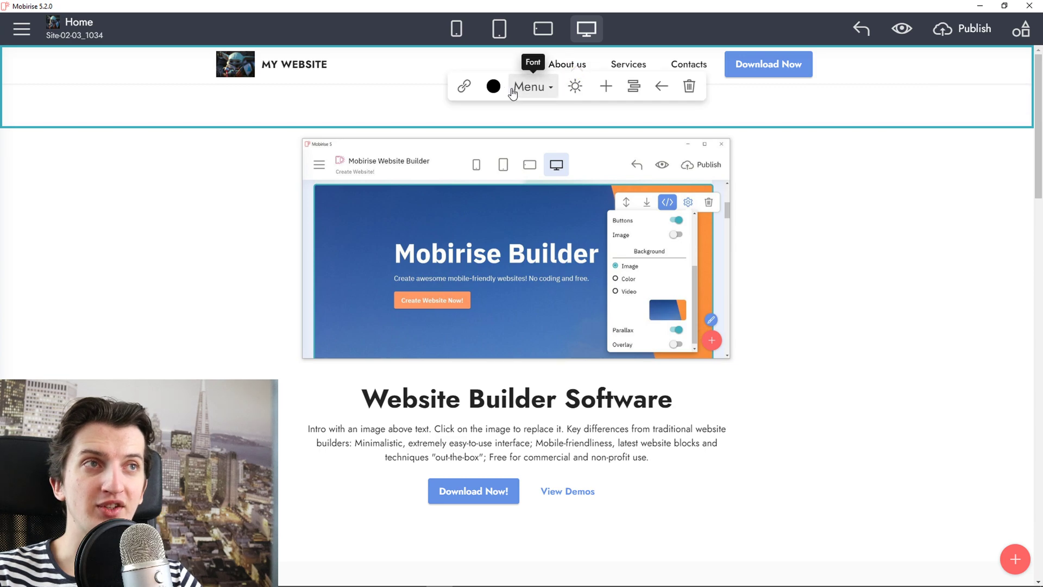
left_click(464, 87)
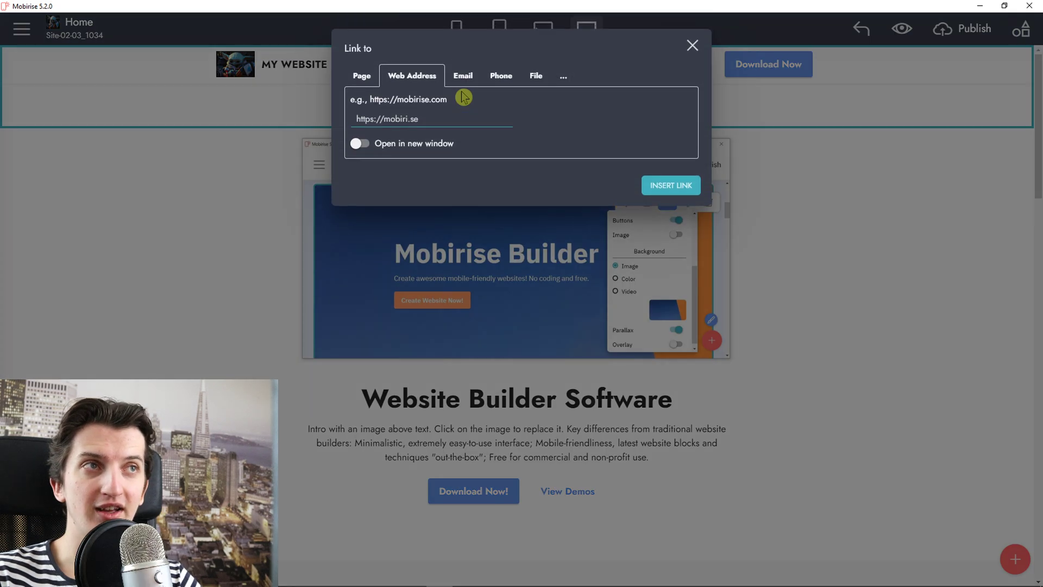
left_click(361, 76)
left_click(410, 77)
left_click(692, 46)
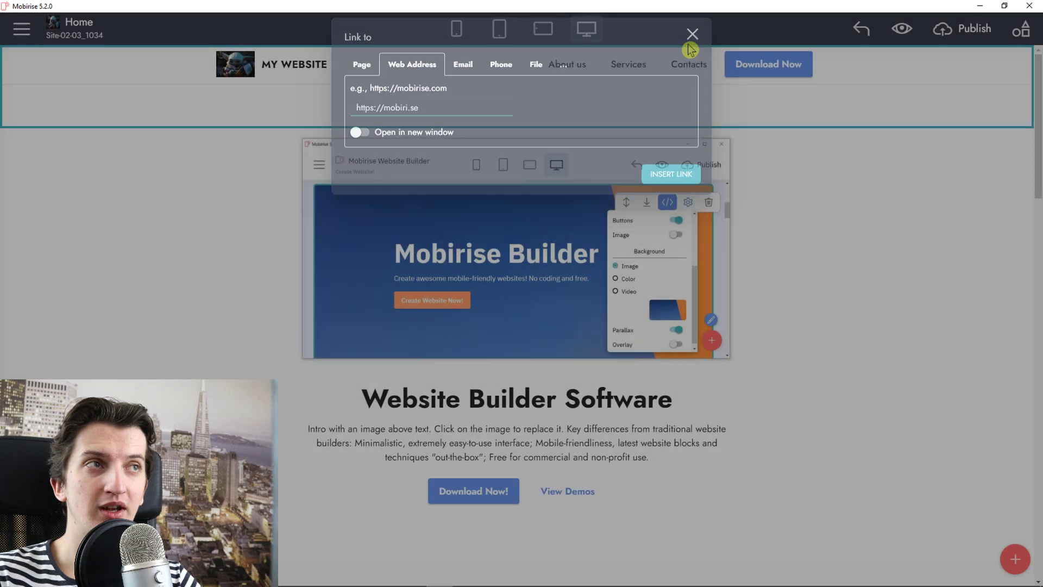
left_click(560, 68)
double_click(561, 67)
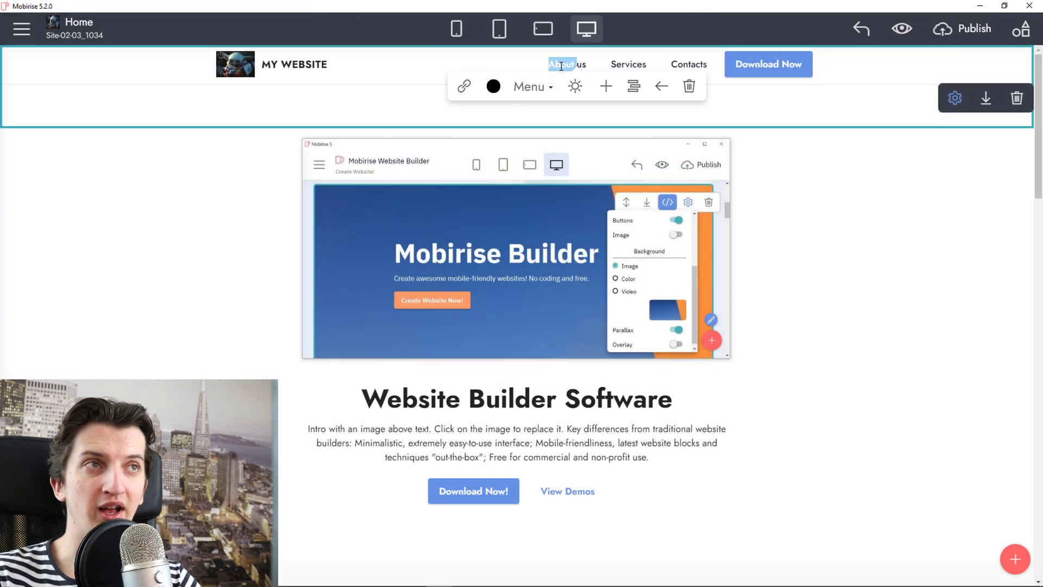
type("Ne")
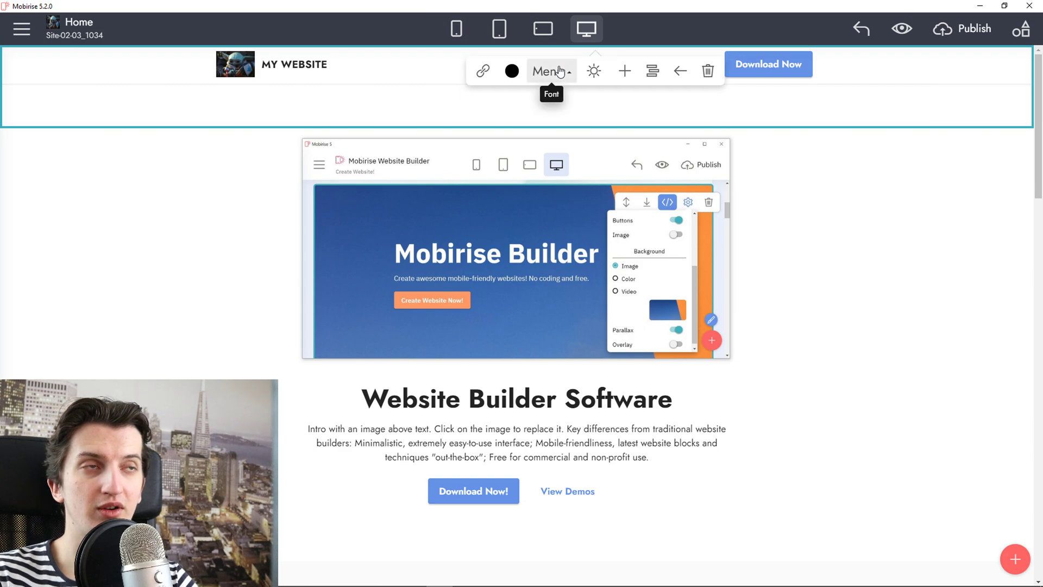
type("stimonia")
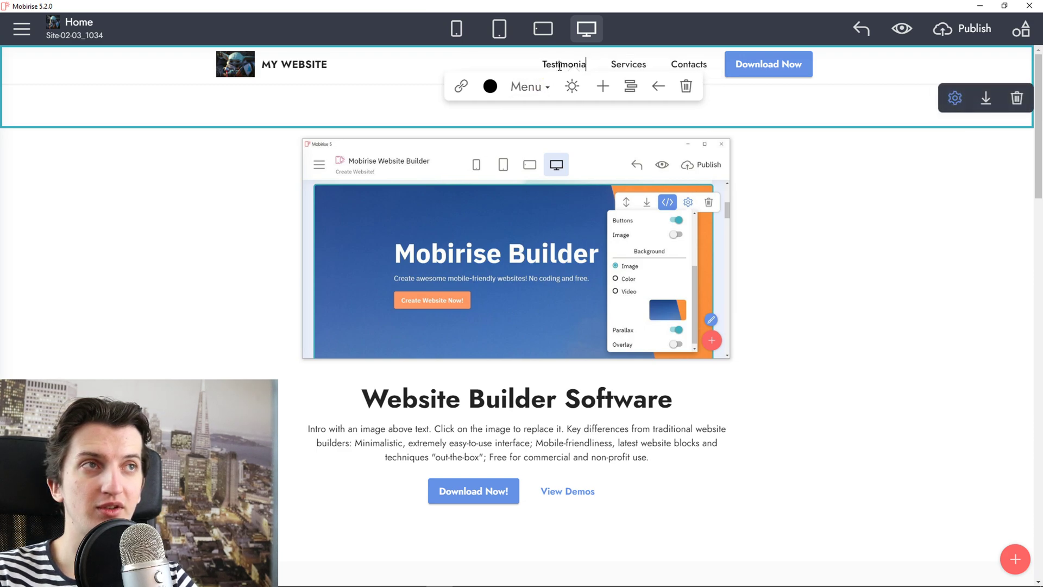
type("ls")
Link the Testimonials menu item to the Testimonials 3-4 block on the Home page
left_click(456, 86)
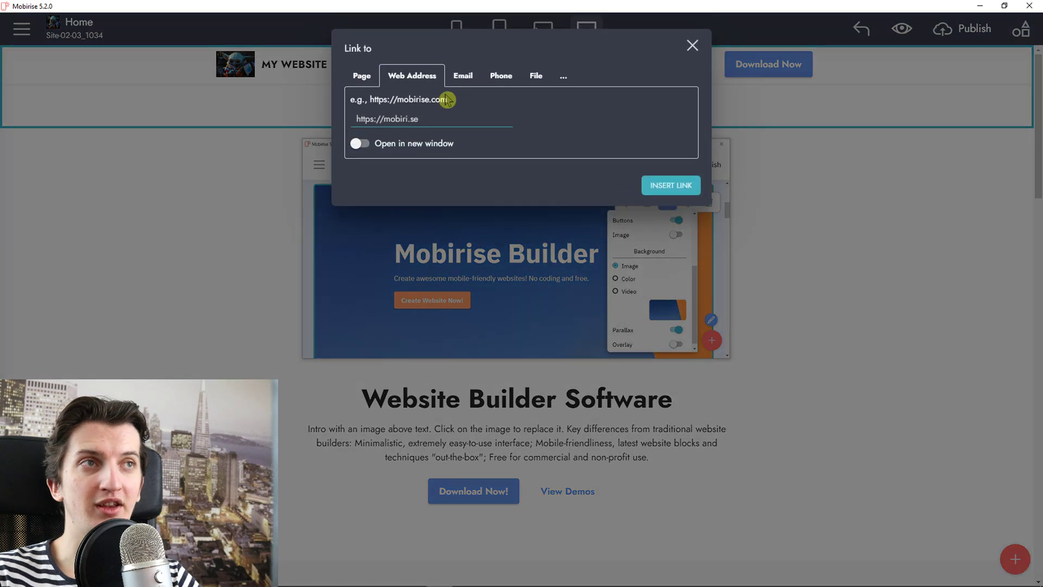
left_click(362, 76)
left_click(385, 114)
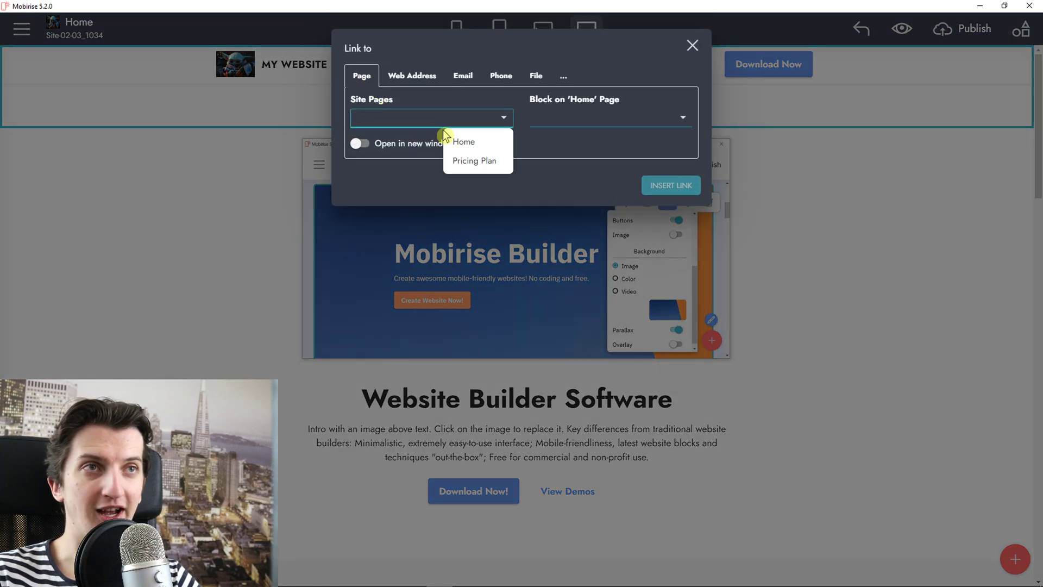
left_click(479, 143)
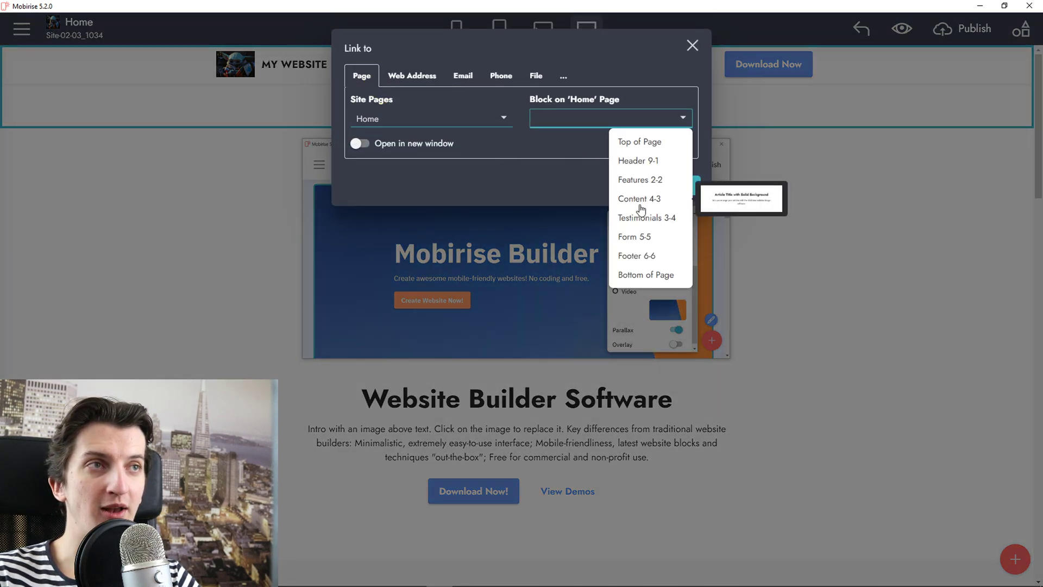
left_click(647, 218)
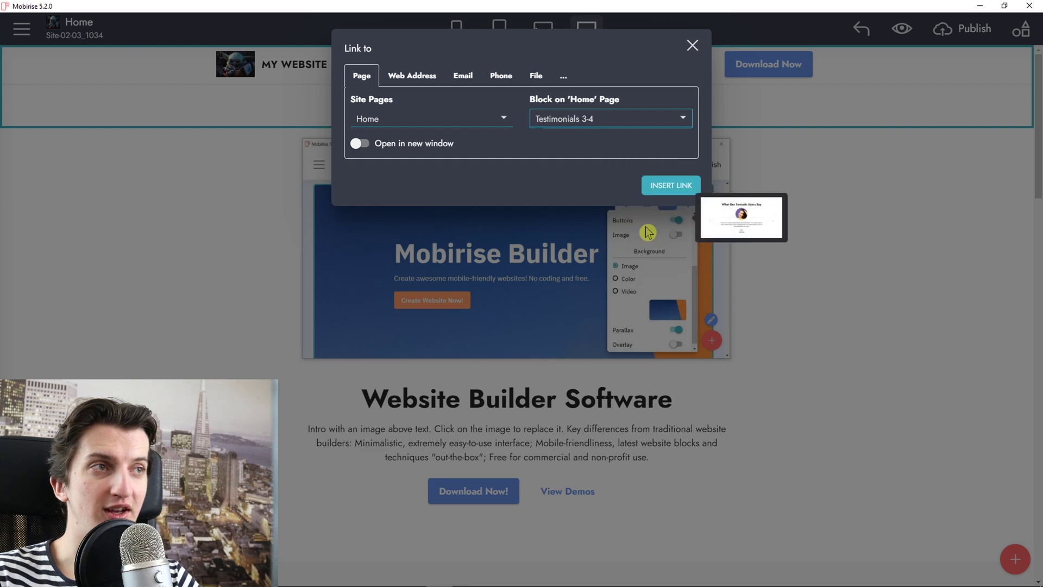
left_click(664, 186)
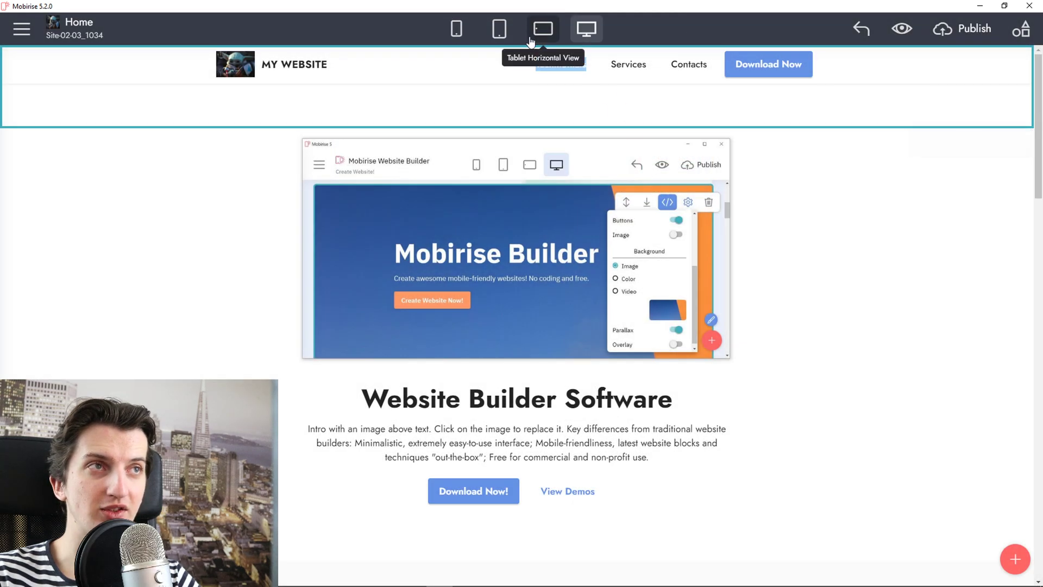
Add a Pricing plan menu item linked to the Pricing Plan page
left_click(621, 67)
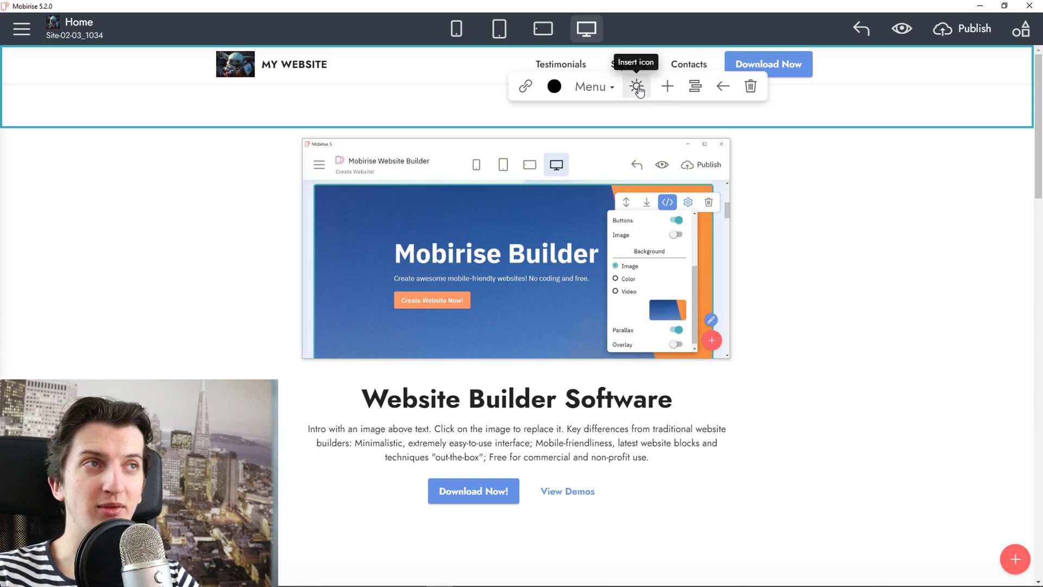
left_click(667, 86)
left_click(572, 65)
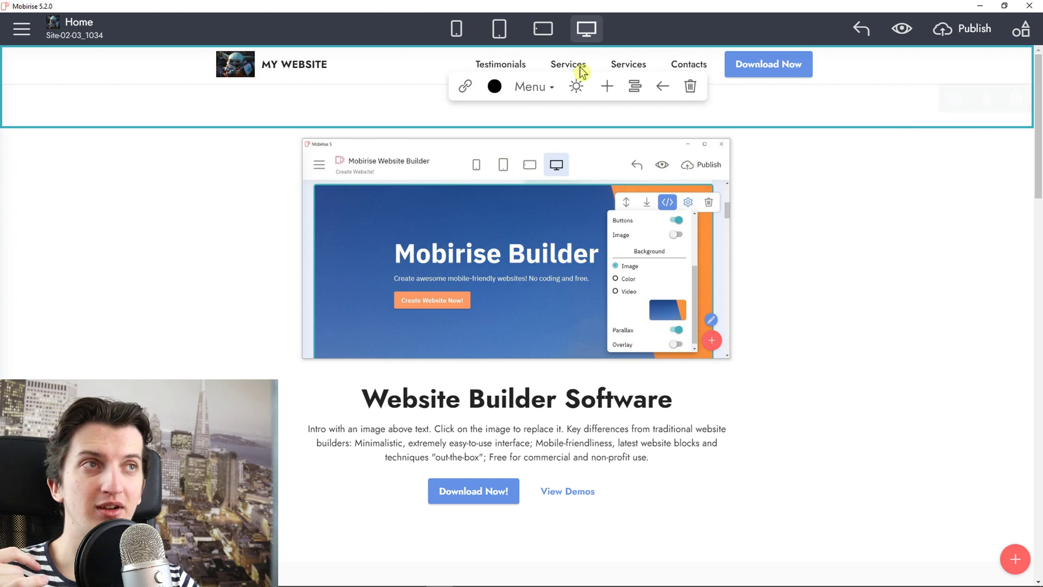
type("Pricing plan")
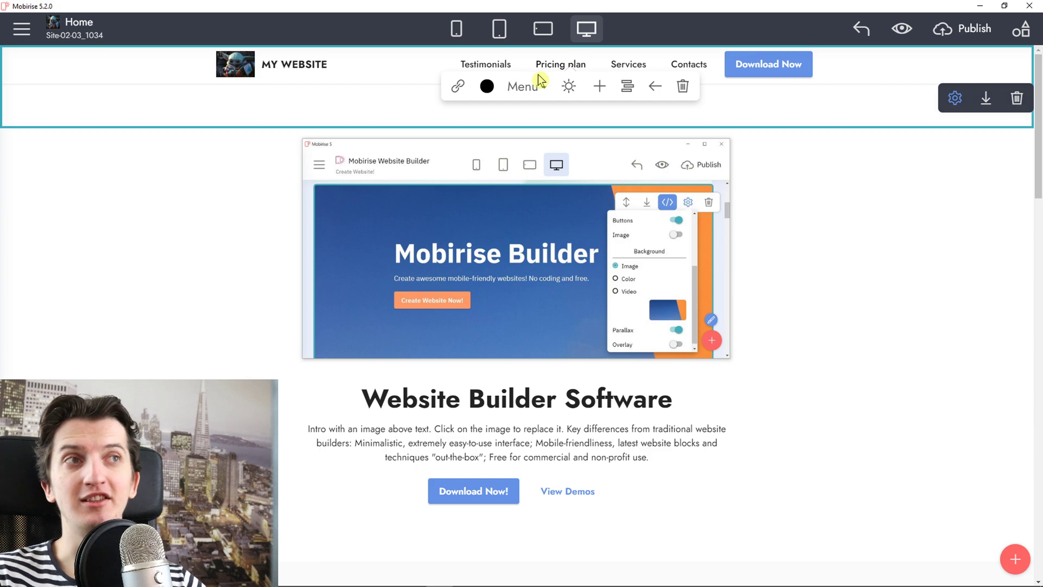
left_click(458, 86)
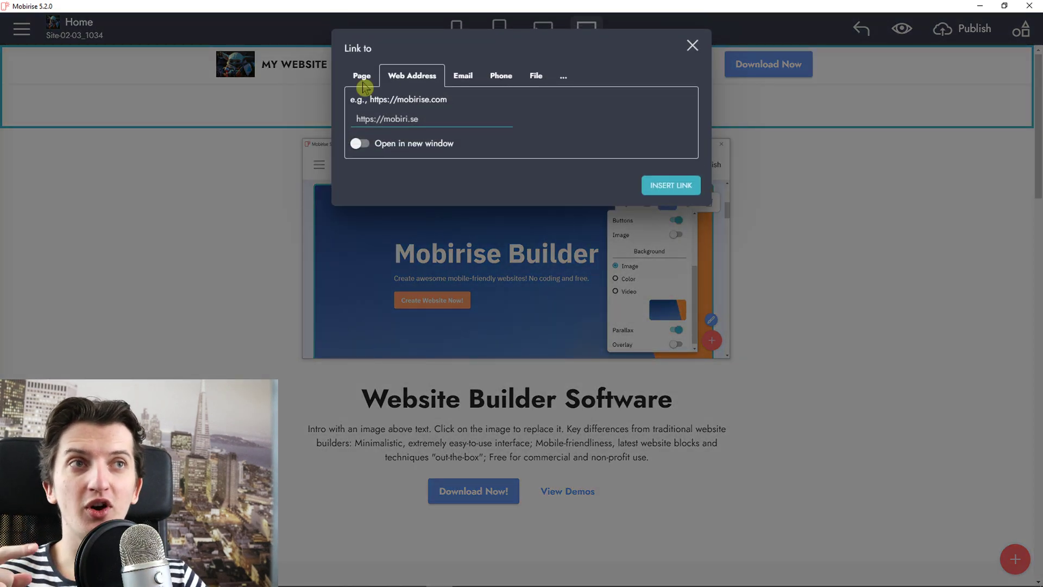
left_click(363, 82)
left_click(430, 118)
left_click(432, 163)
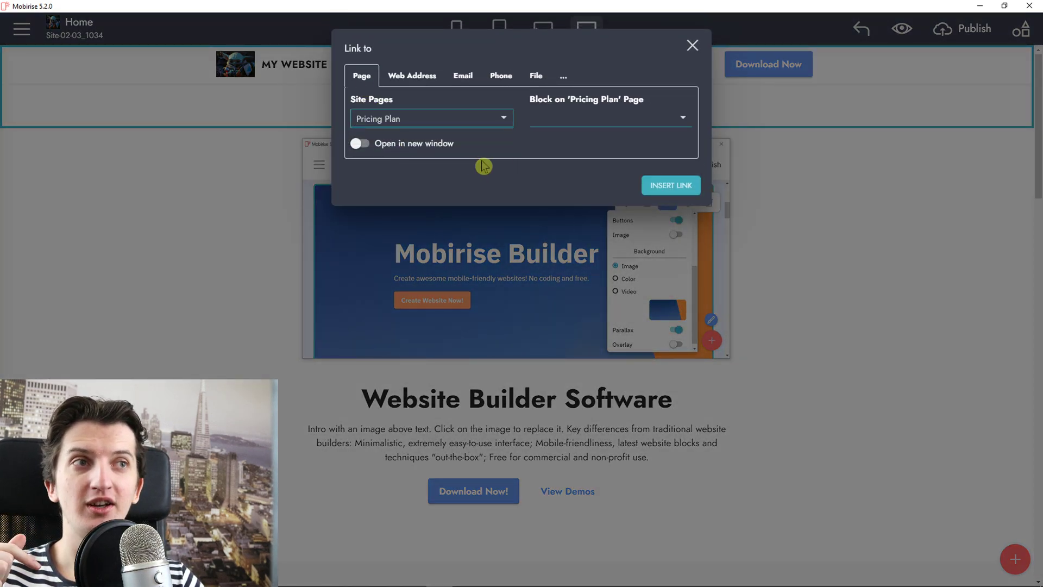
left_click(671, 186)
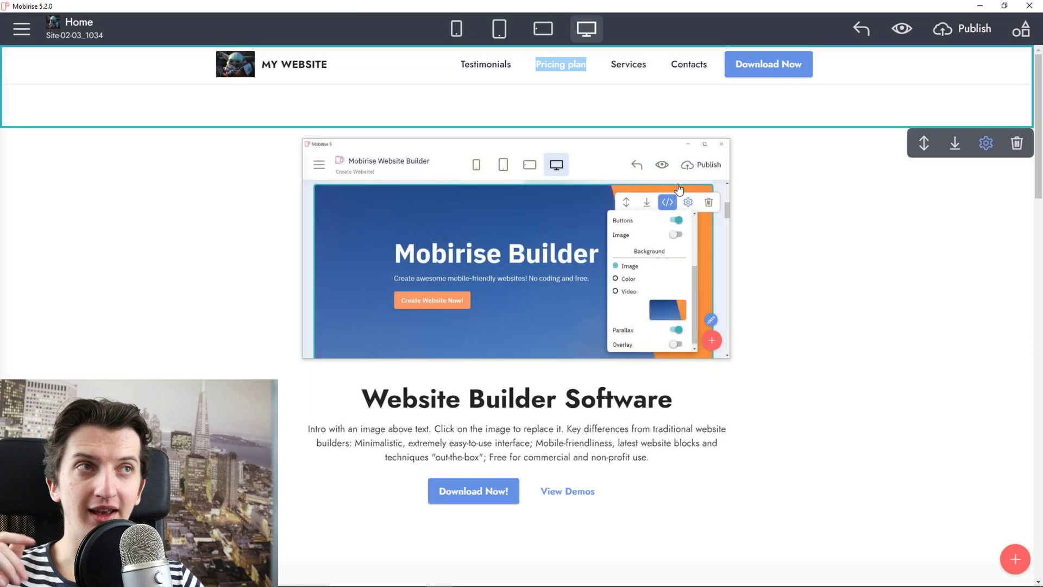
Link the Services menu item to the Features 2-2 block on Home
left_click(632, 71)
left_click(525, 87)
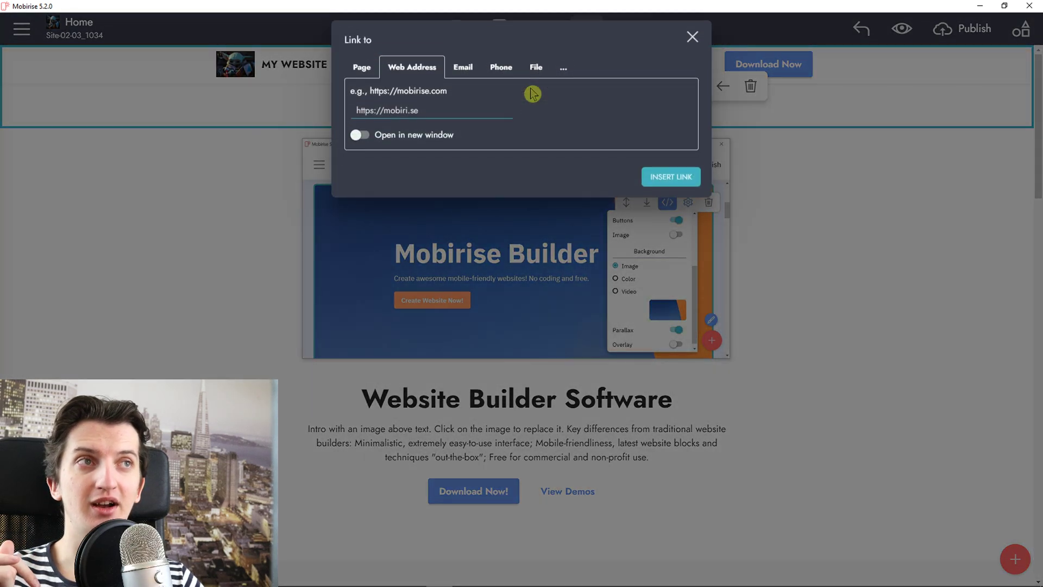
left_click(356, 78)
left_click(472, 116)
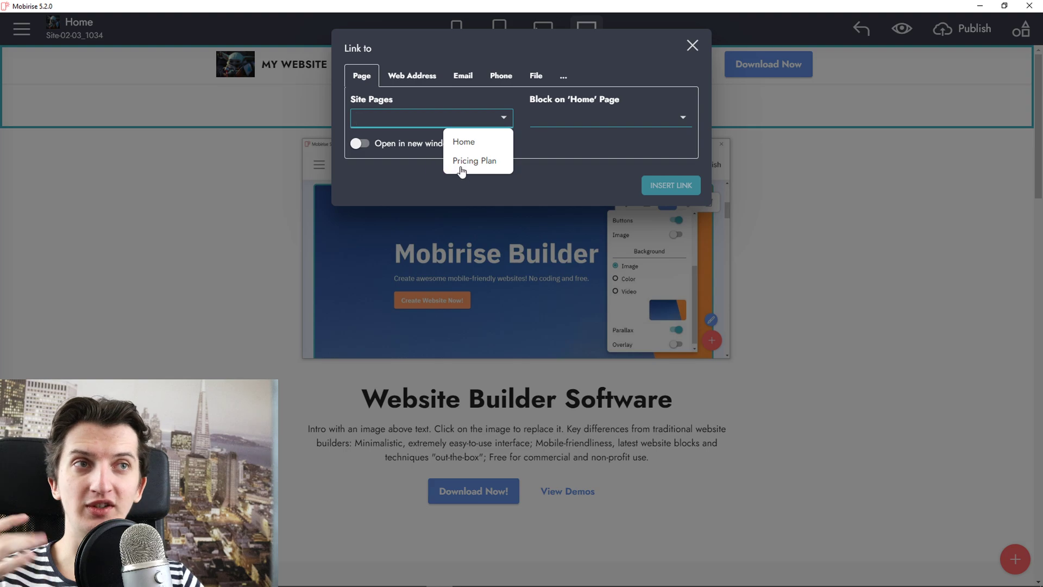
left_click(463, 143)
left_click(608, 119)
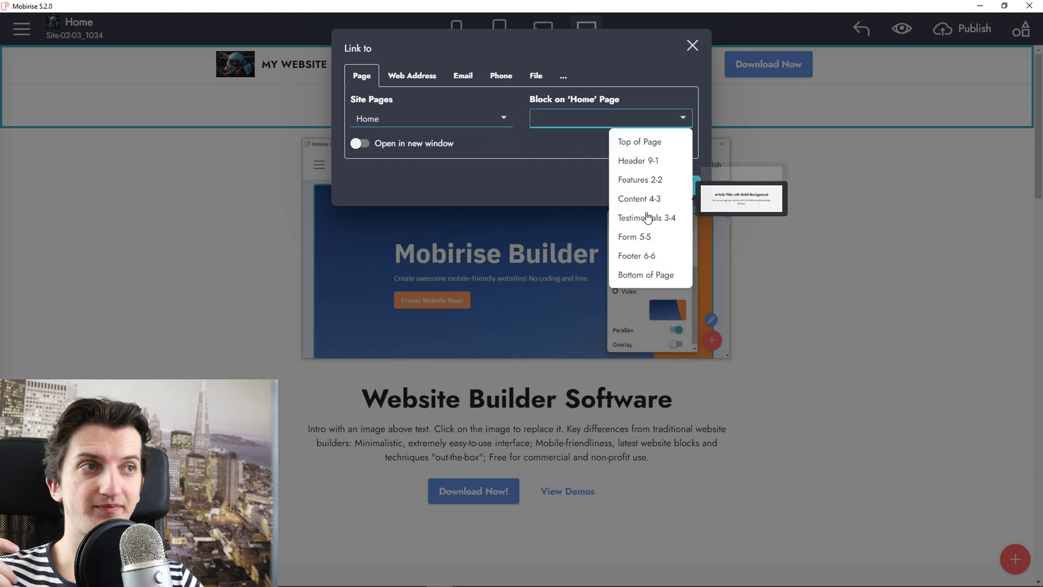
left_click(657, 179)
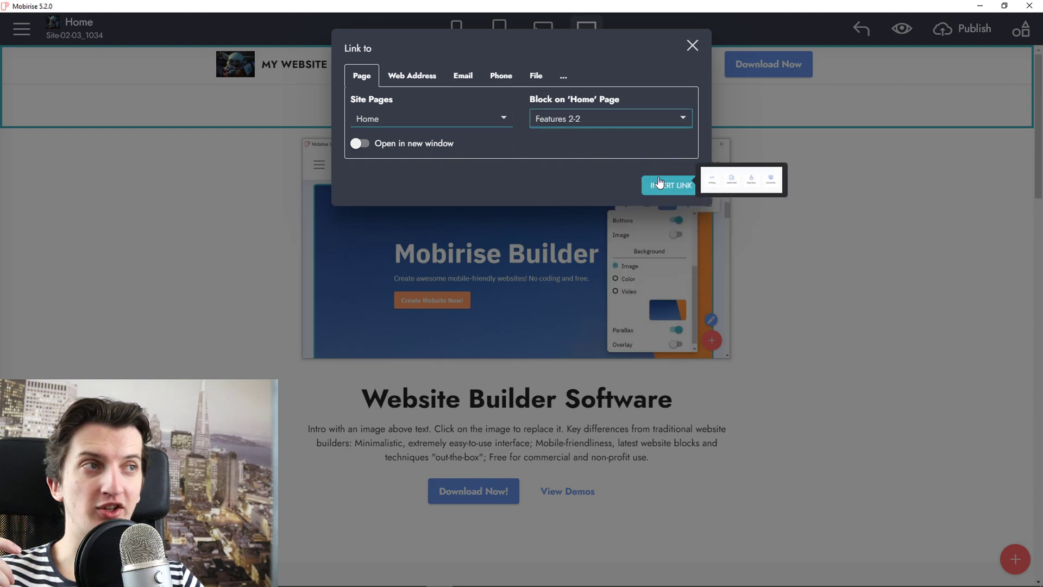
left_click(668, 185)
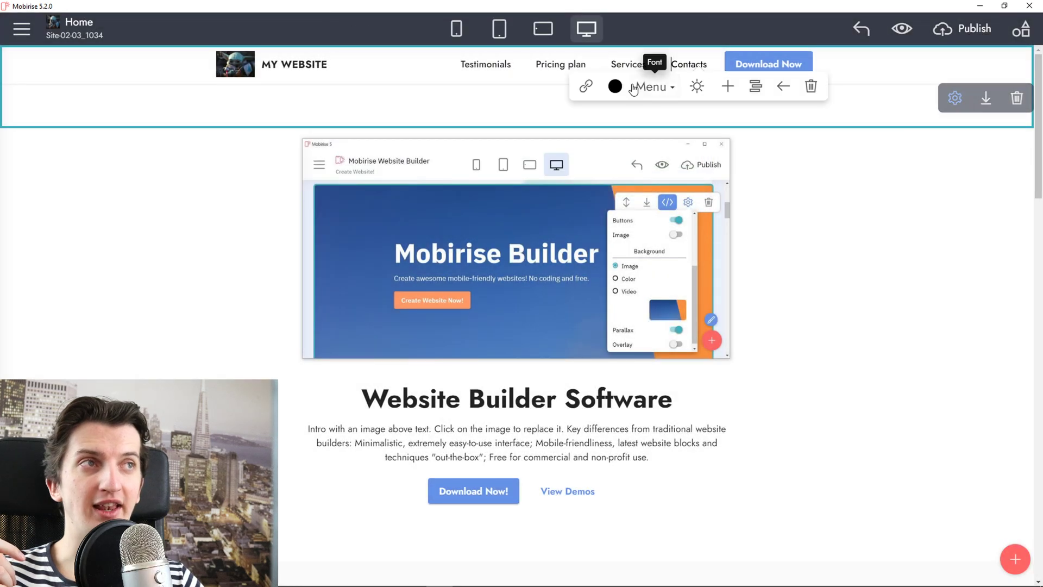
Link the Contacts menu item to the Form 5-5 block on Home
left_click(587, 86)
left_click(371, 78)
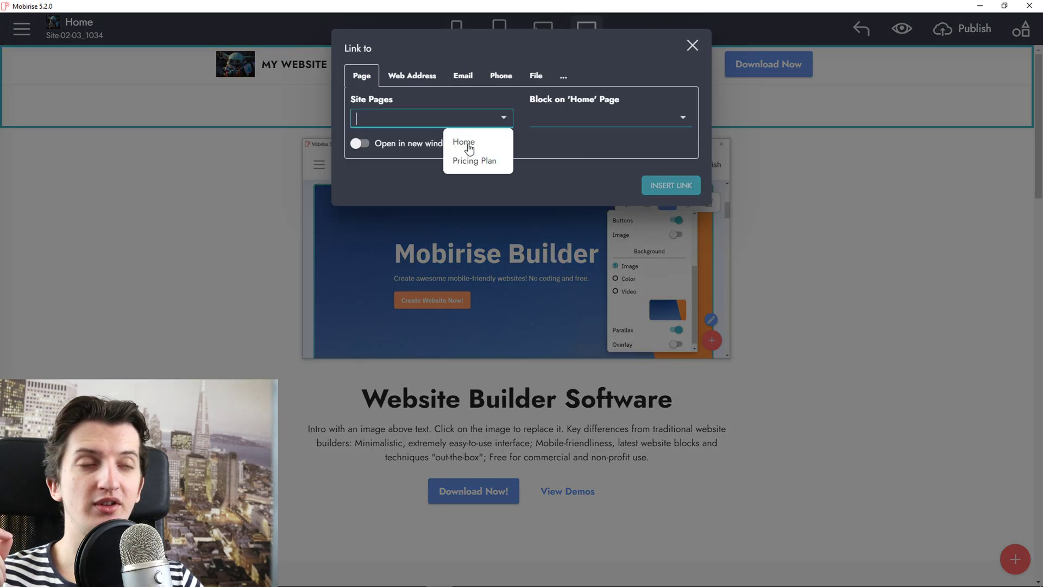
left_click(468, 149)
left_click(567, 122)
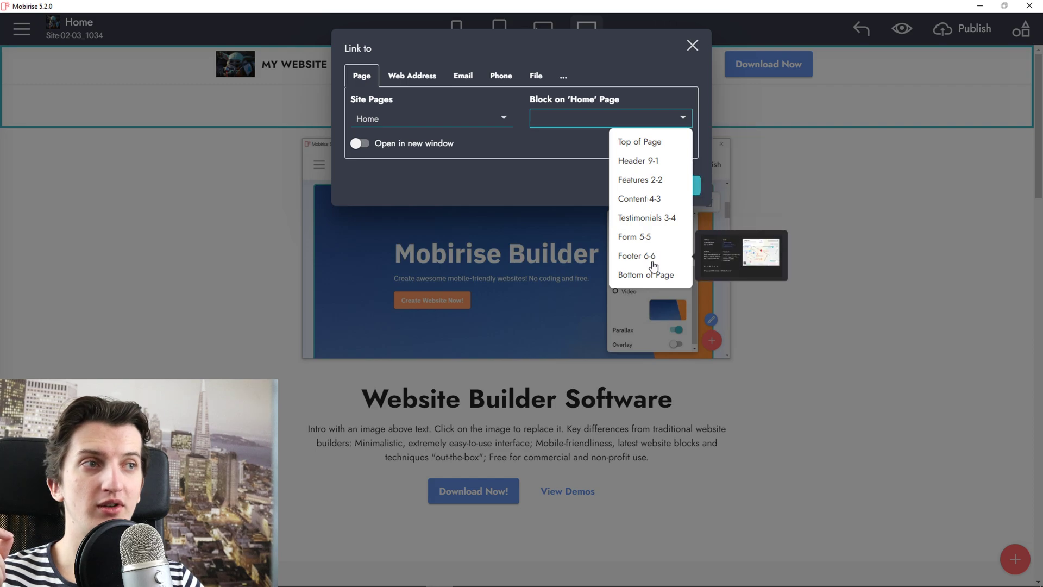
left_click(652, 237)
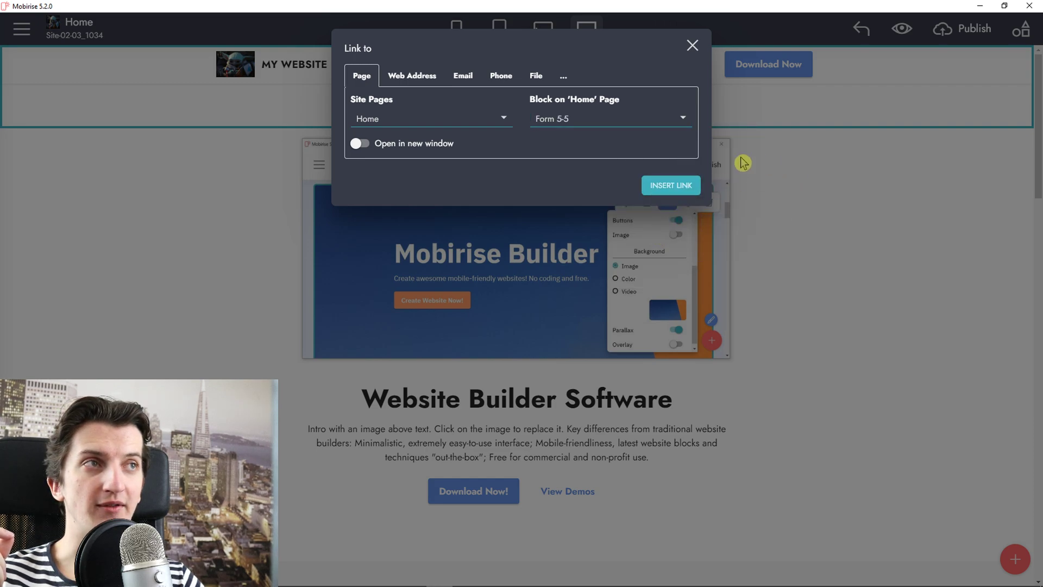
left_click(670, 184)
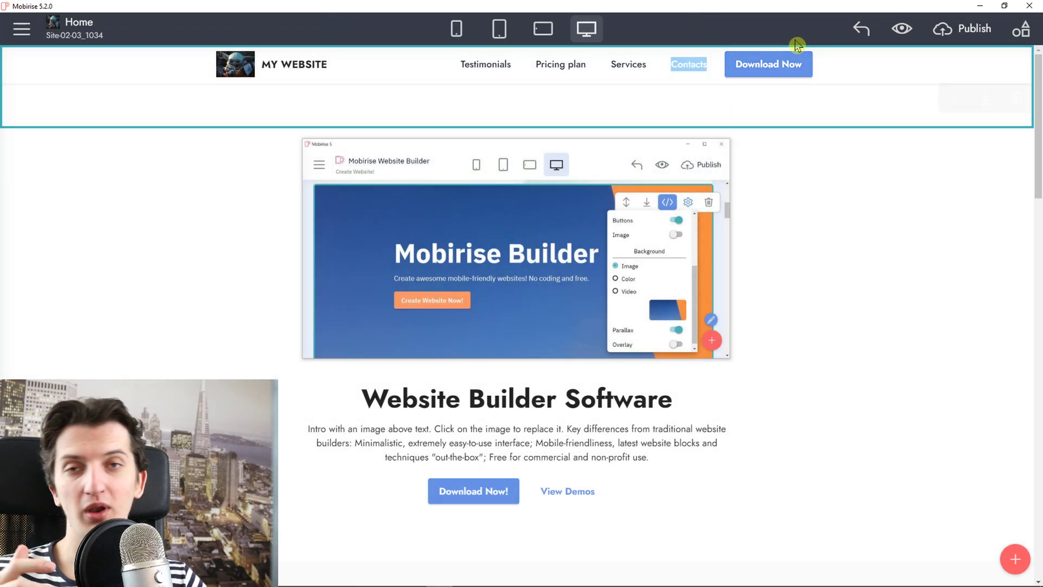
Hide the header's Download Now button, keeping the brand name shown
left_click(880, 64)
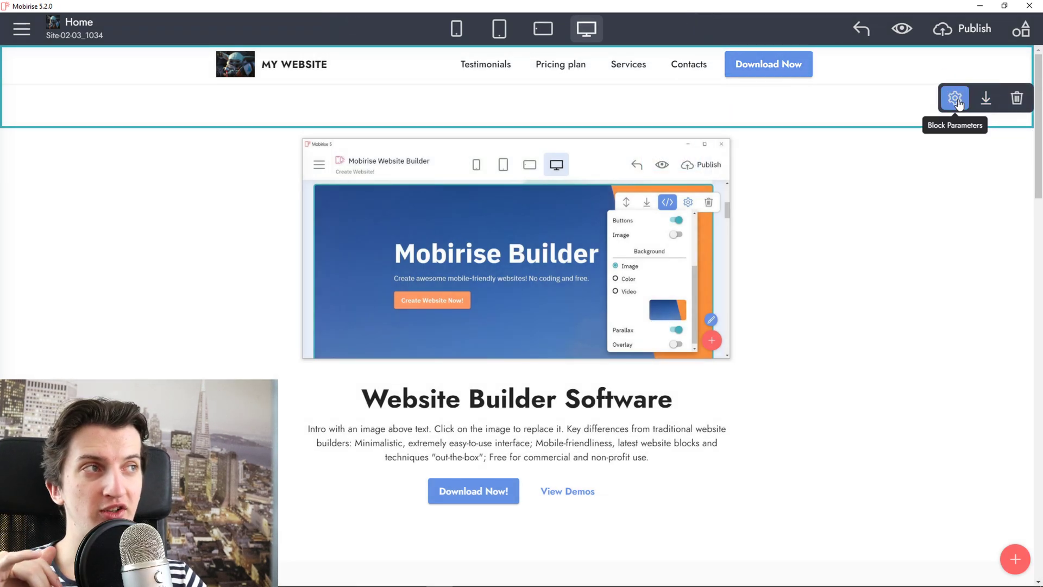
left_click(955, 99)
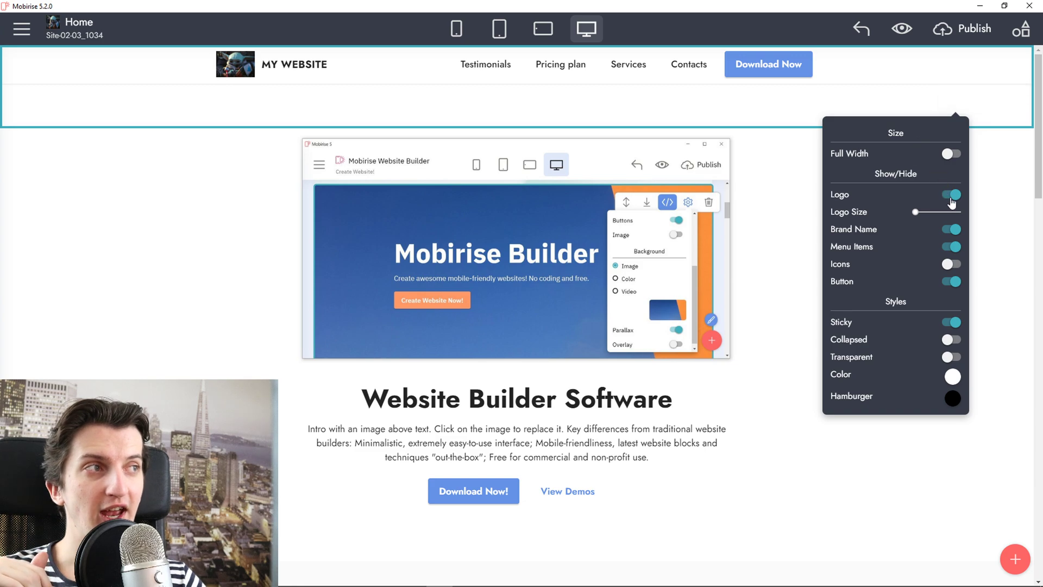
left_click(952, 283)
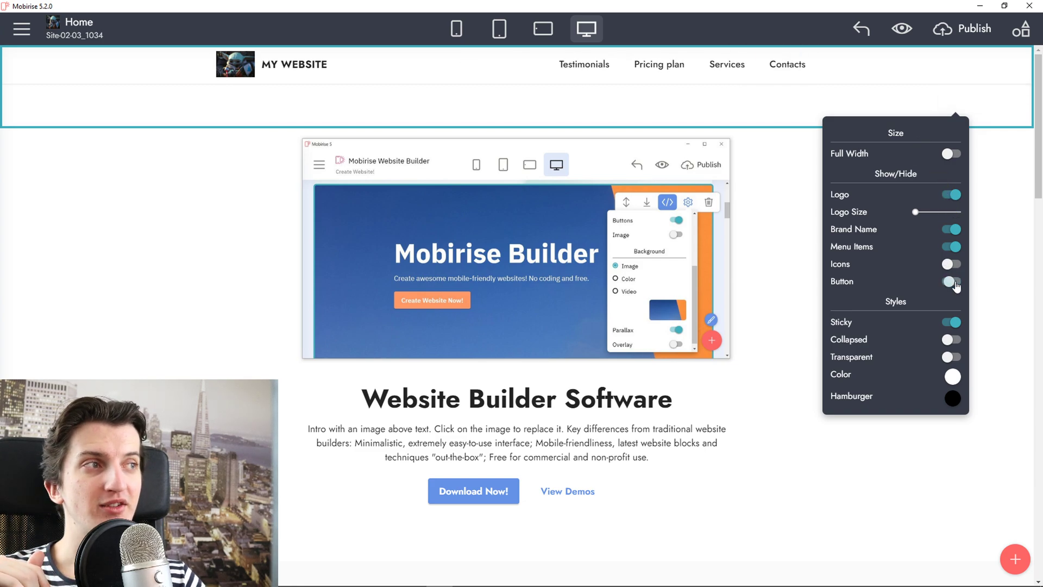
left_click(950, 196)
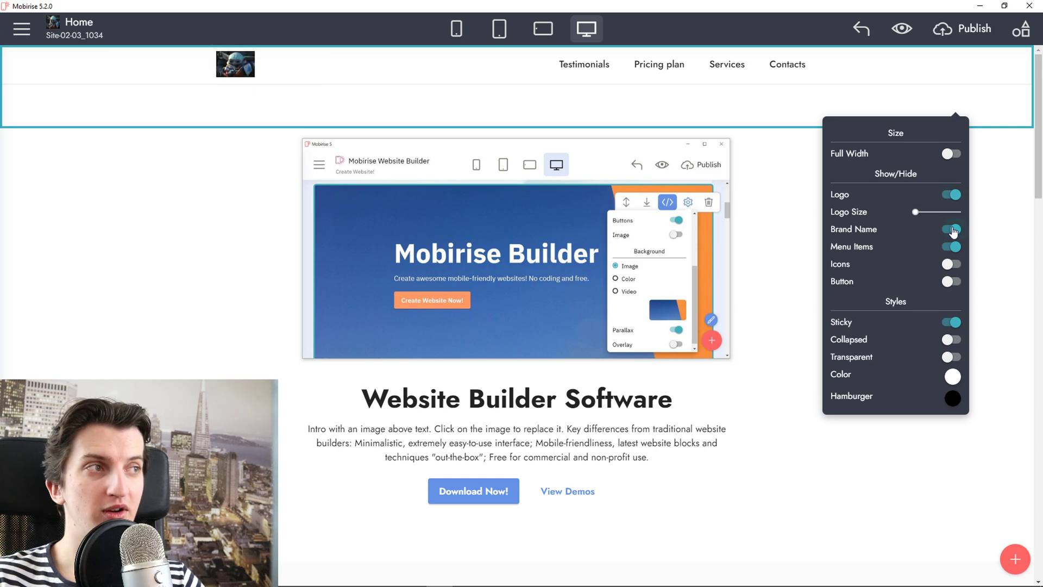
Try the Sticky, Collapsed and Transparent header toggles, leaving the header sticky and opaque
left_click(954, 322)
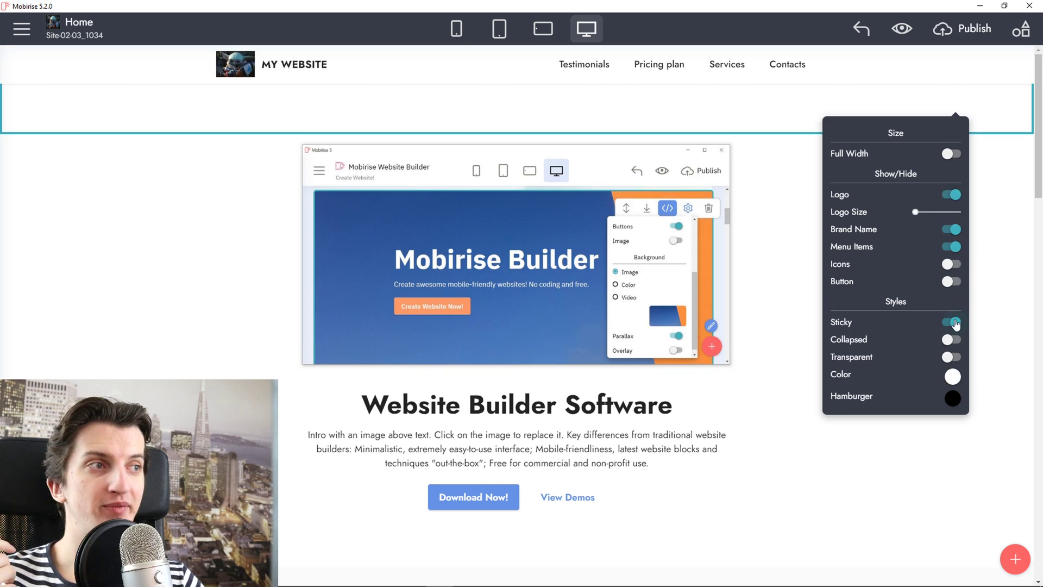
left_click(954, 323)
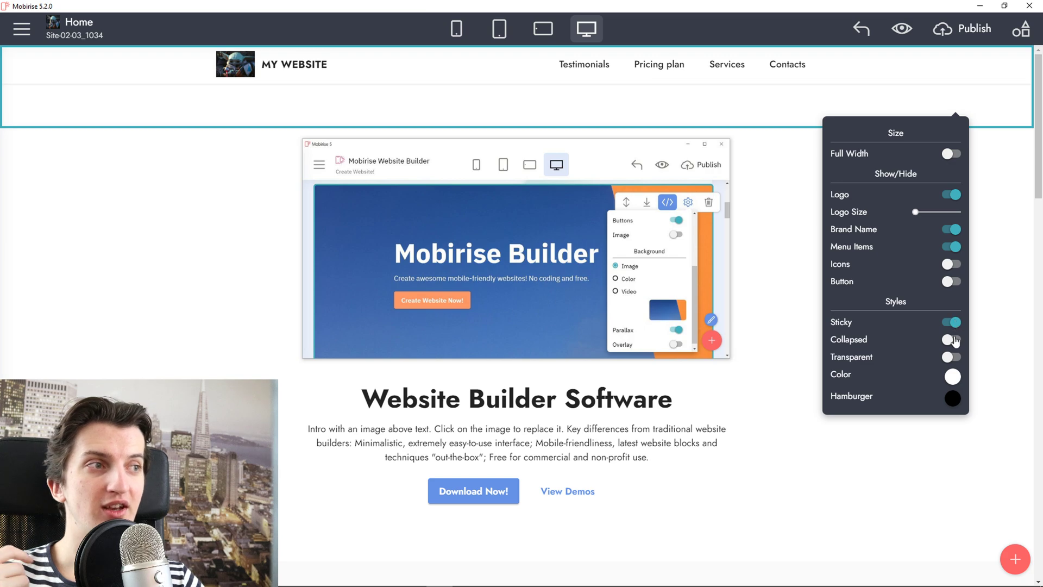
left_click(953, 339)
left_click(954, 358)
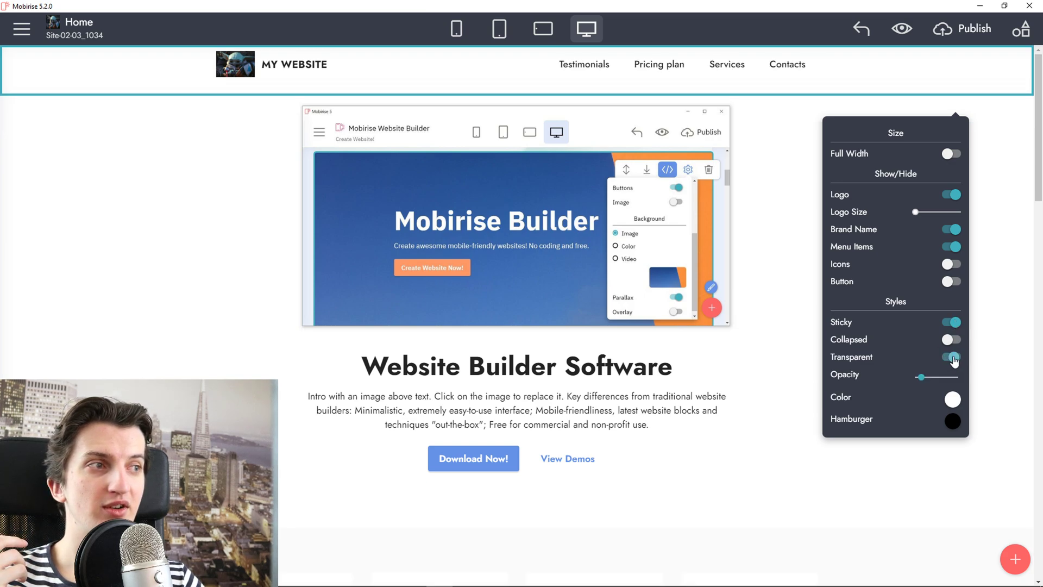
left_click(953, 358)
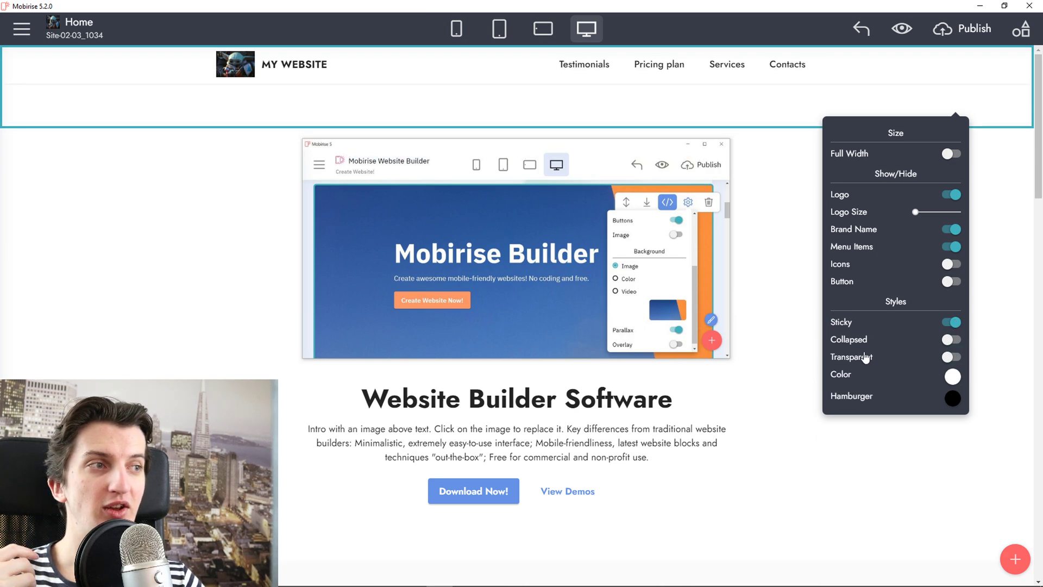
scroll(396, 220, "down", 2)
scroll(396, 220, "up", 2)
scroll(396, 220, "down", 1)
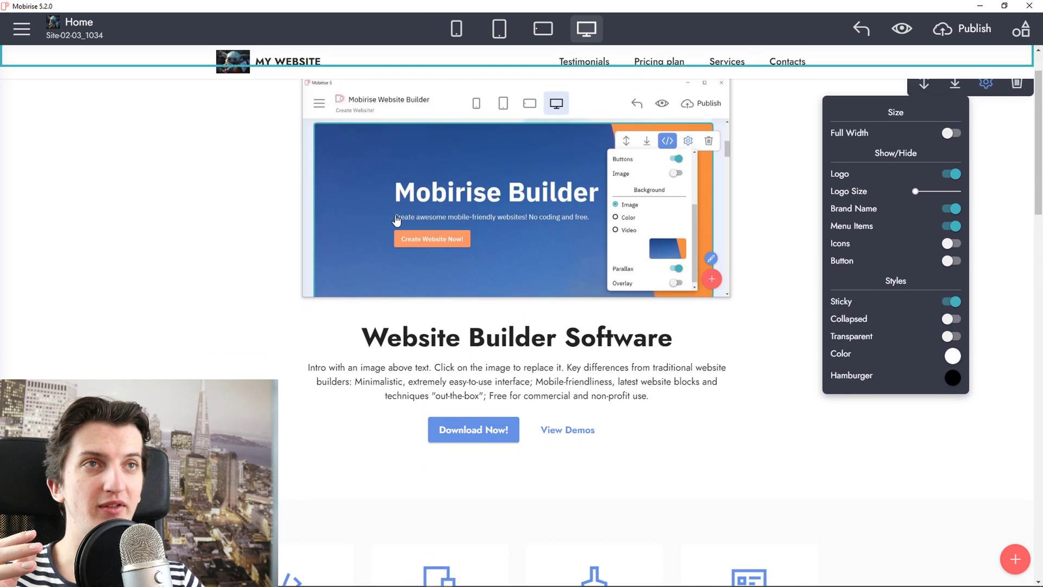
scroll(396, 220, "down", 2)
scroll(391, 222, "up", 3)
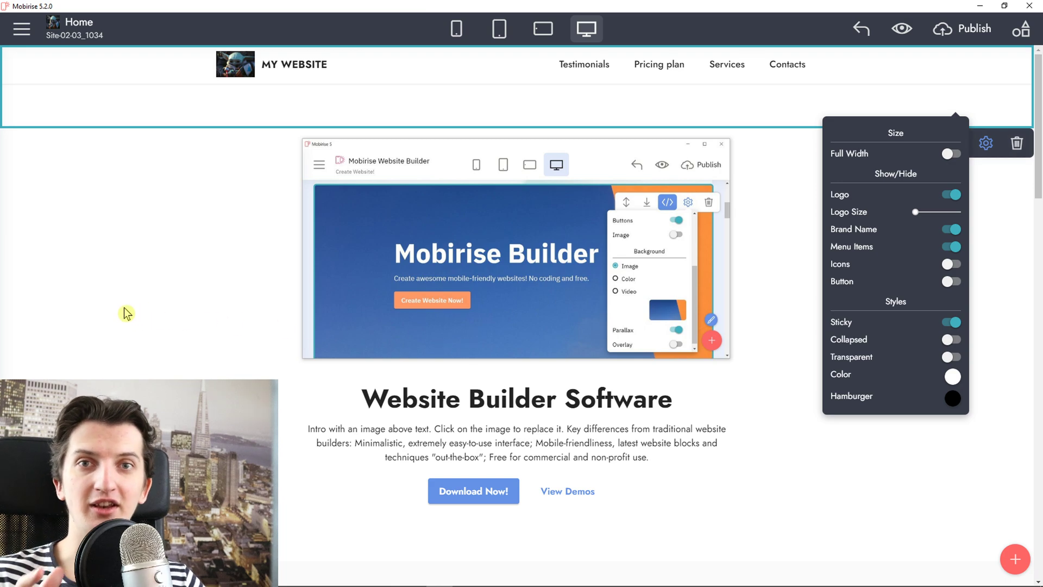
mouse_move(138, 325)
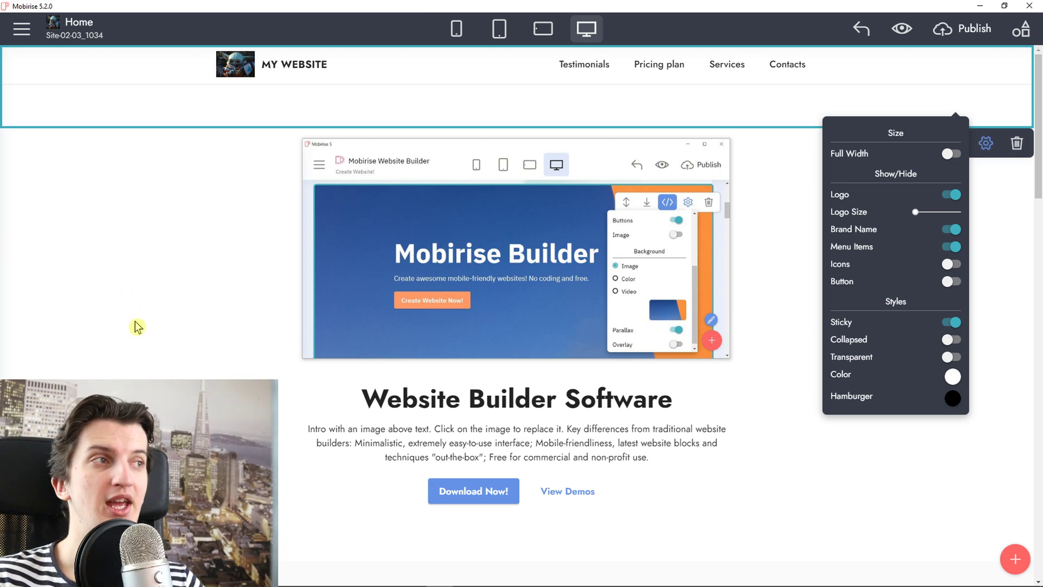
Swap the intro image for the Free Online Library photo of a white-suited man at a laptop
left_click(226, 238)
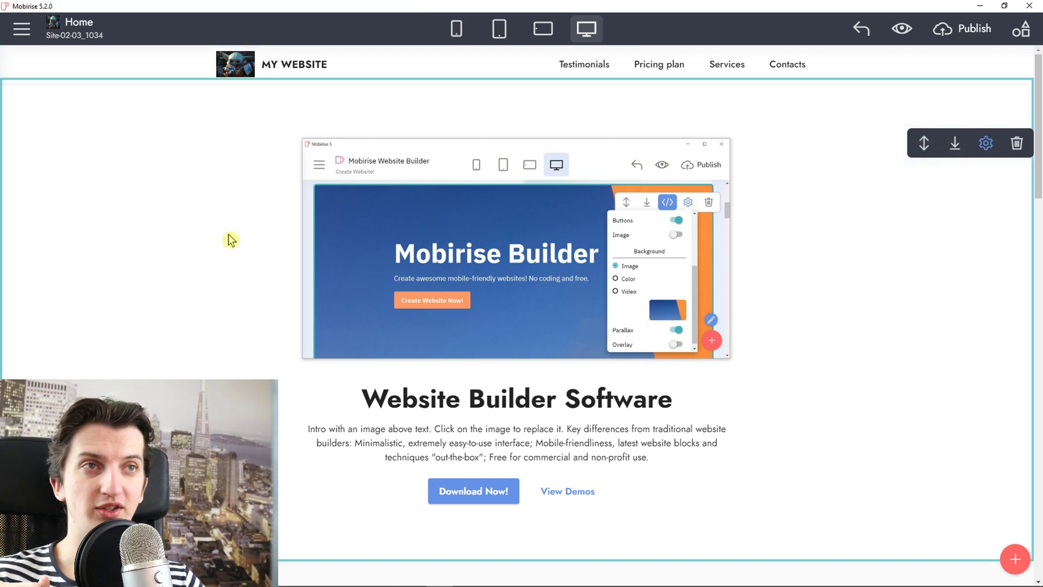
left_click(493, 257)
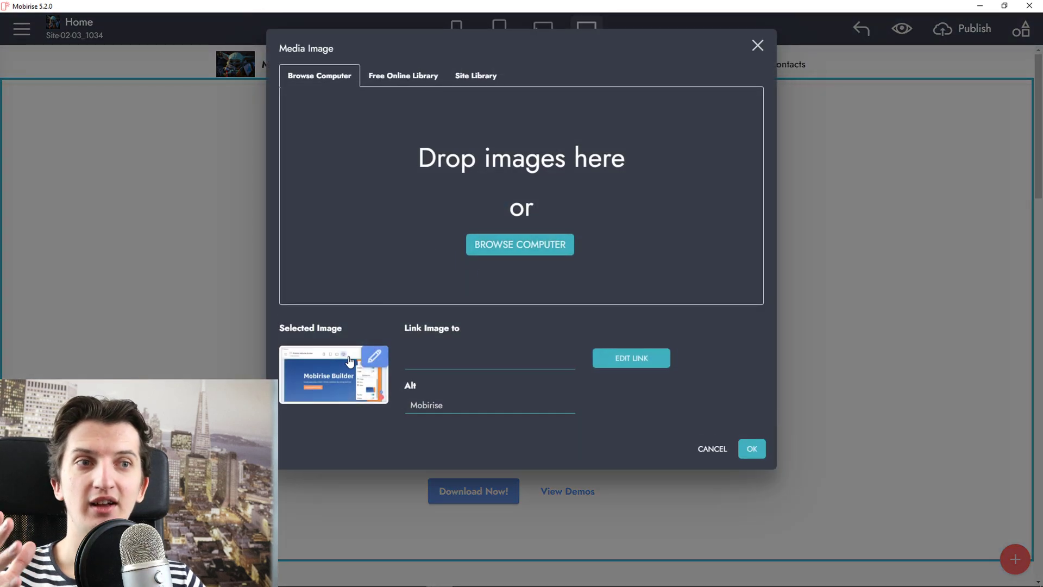
left_click(374, 358)
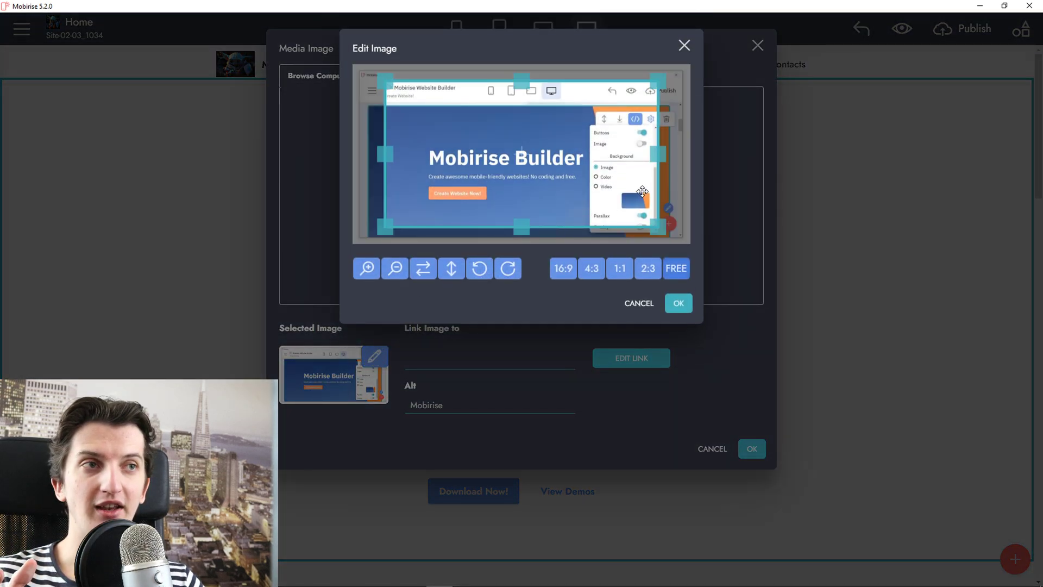
left_click(679, 50)
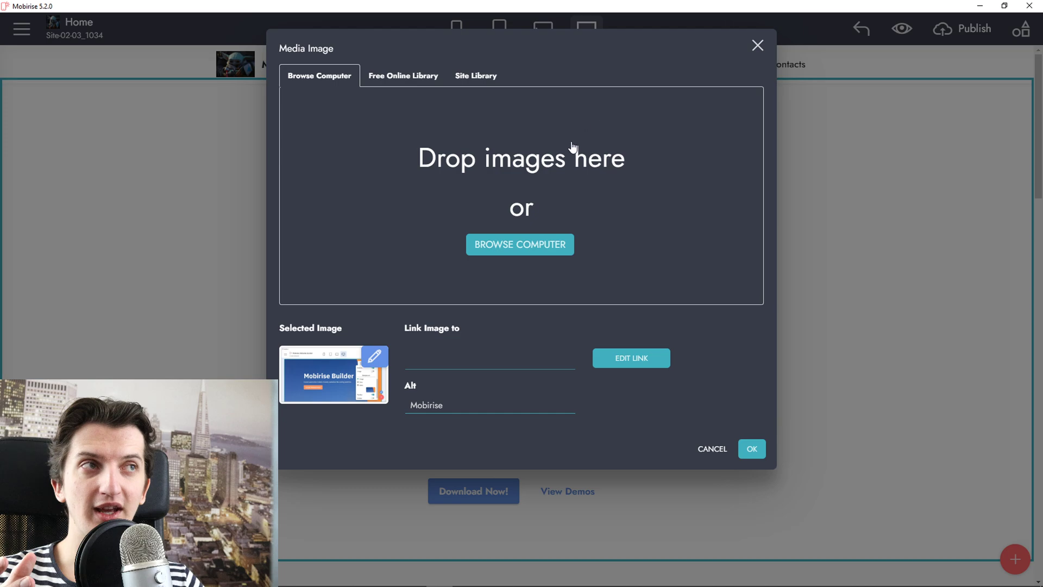
left_click(389, 77)
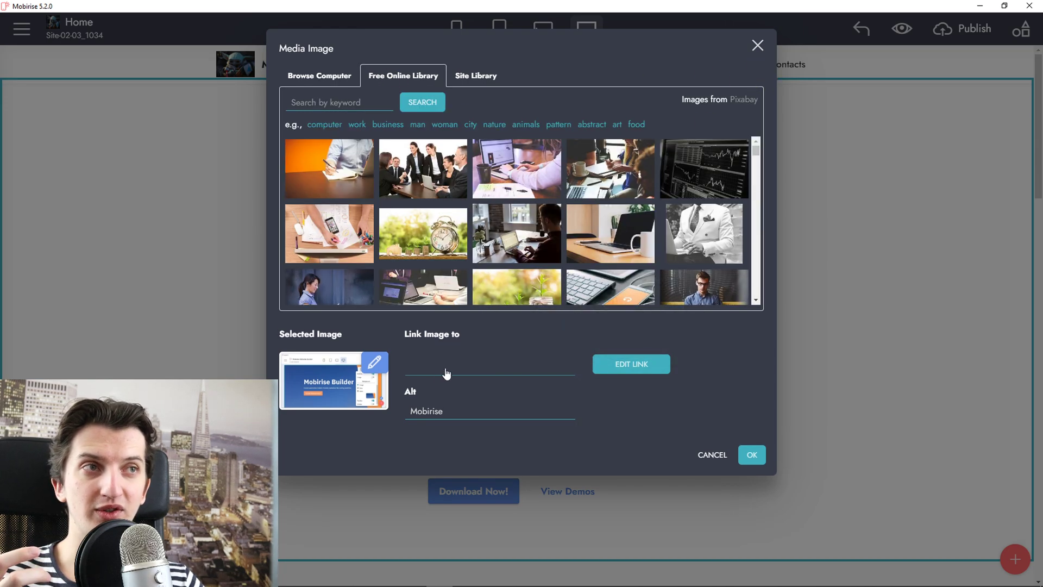
left_click(722, 243)
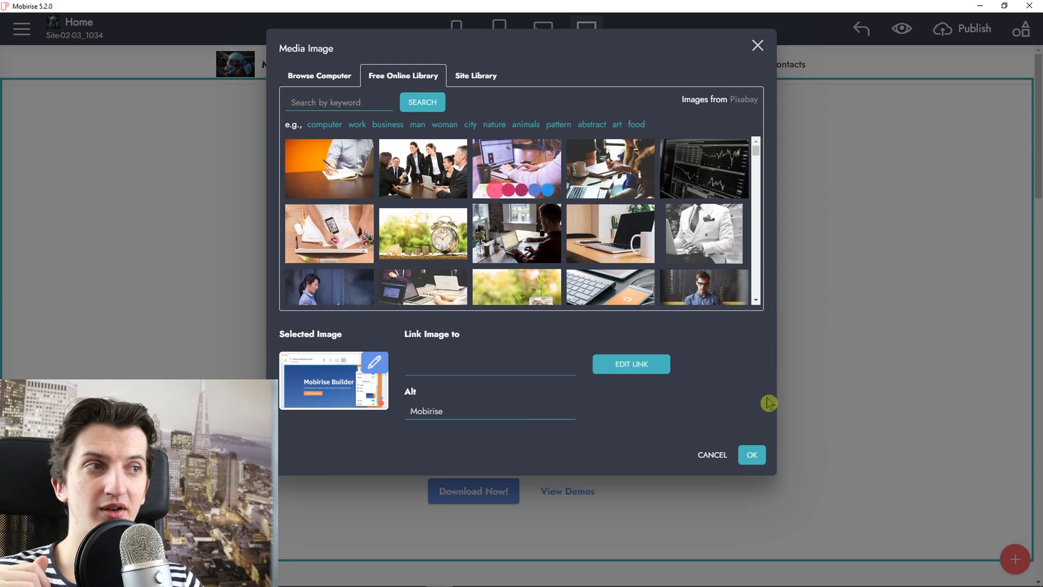
left_click(750, 462)
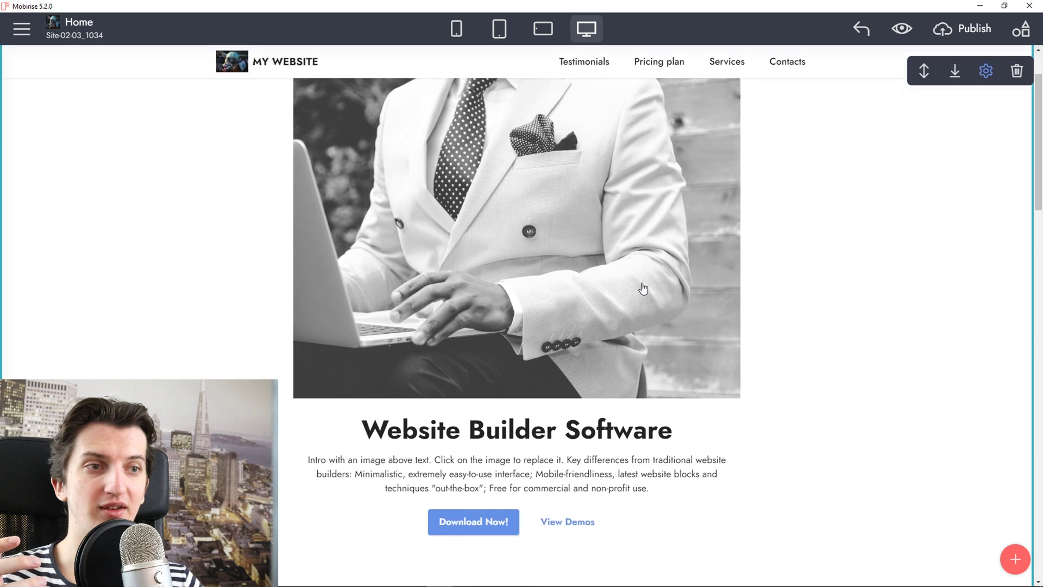
scroll(440, 343, "down", 1)
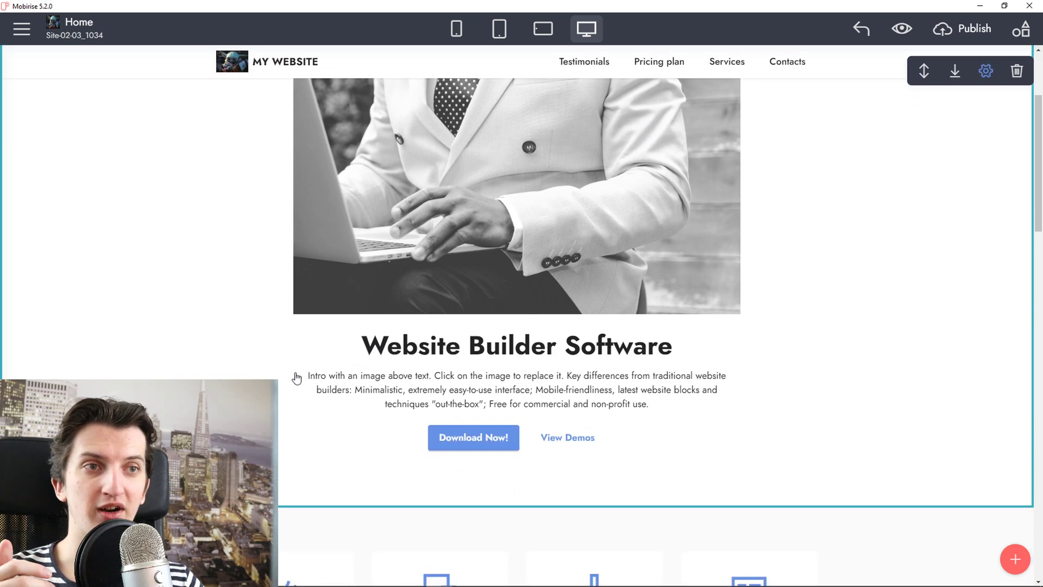
scroll(295, 377, "down", 1)
left_click(510, 336)
left_click(494, 377)
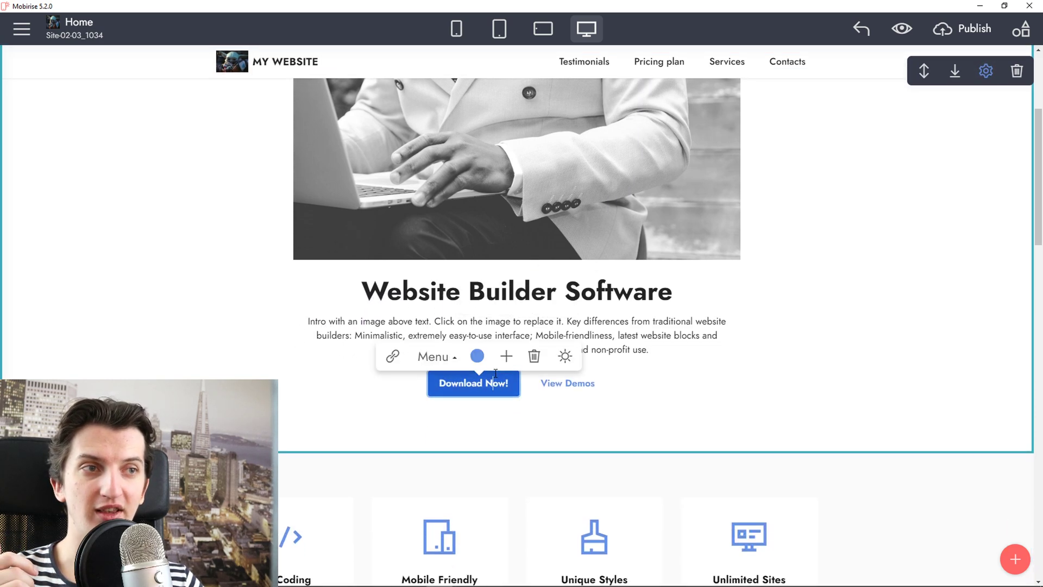
left_click(986, 71)
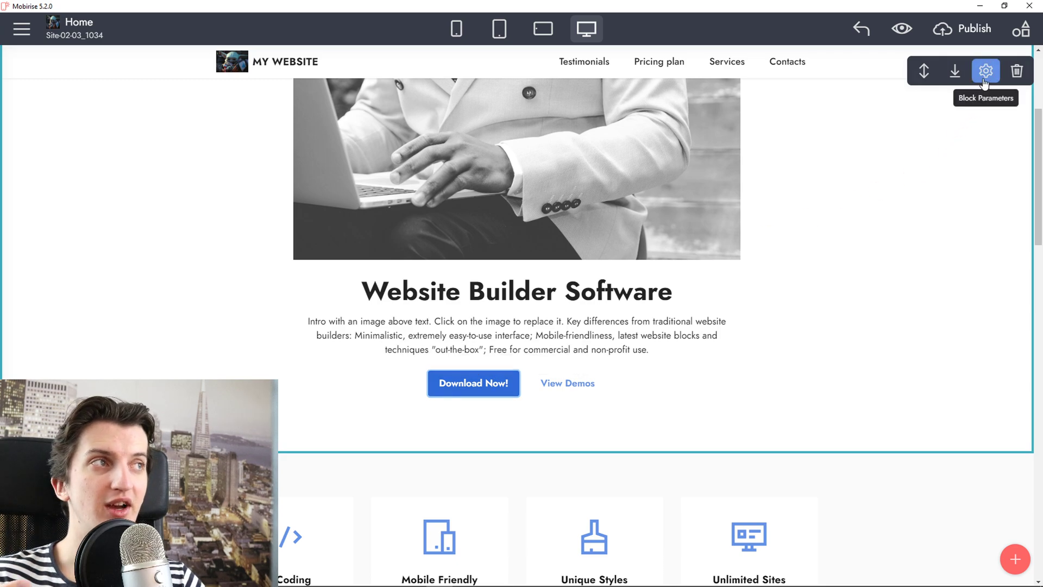
left_click(979, 279)
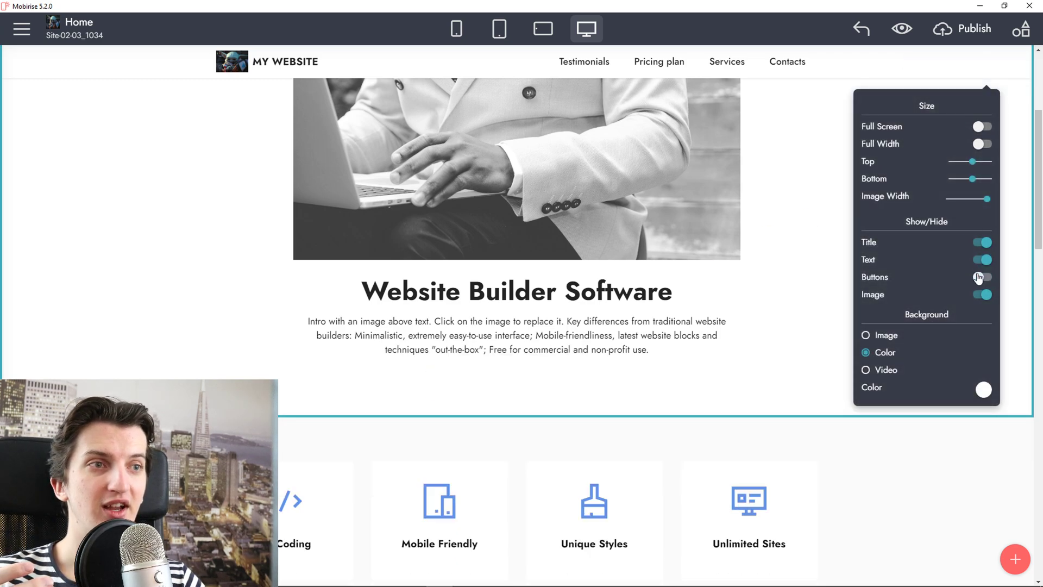
left_click(978, 278)
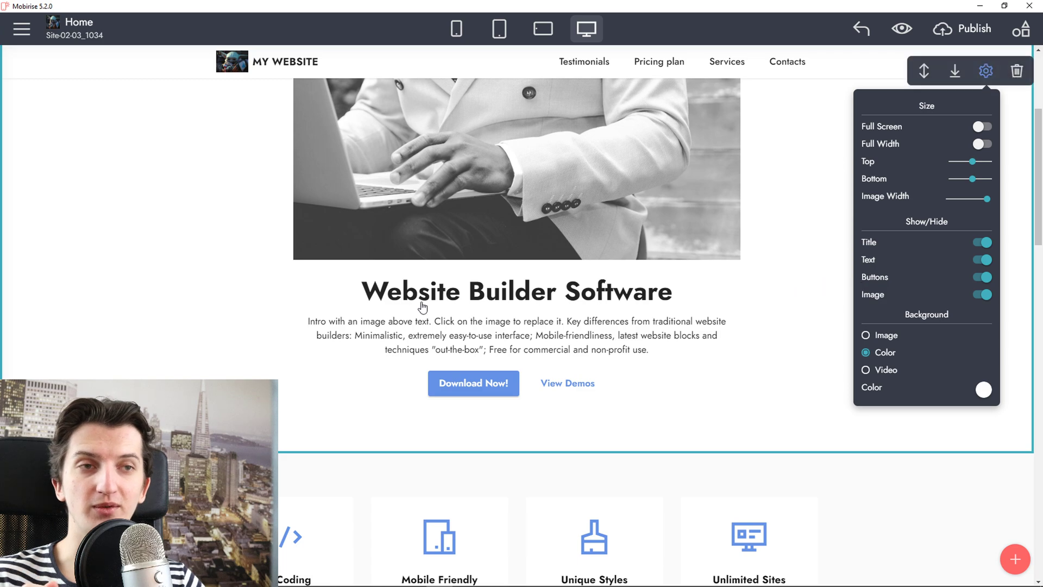
scroll(275, 287, "down", 3)
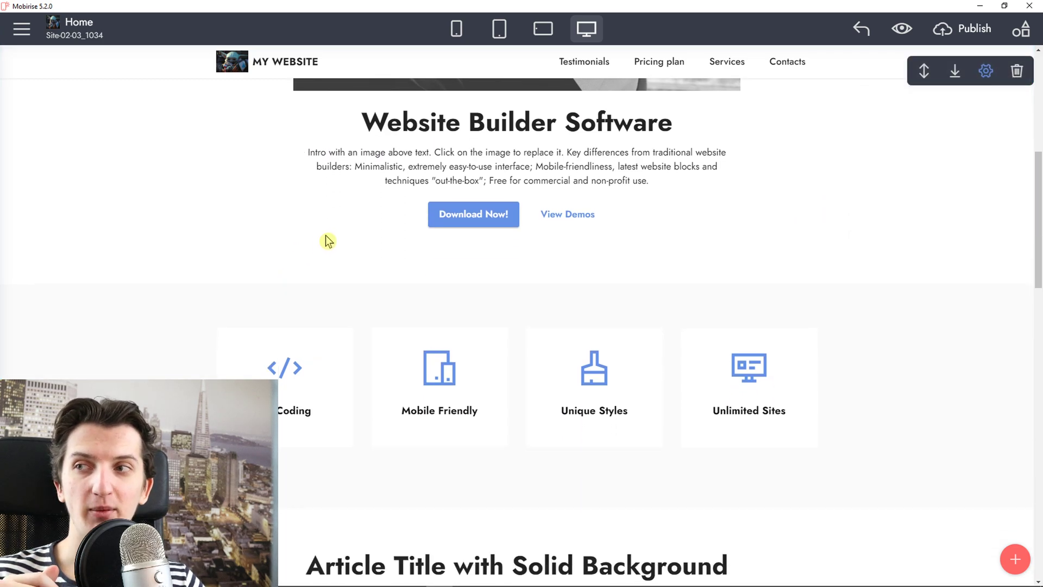
scroll(318, 261, "down", 1)
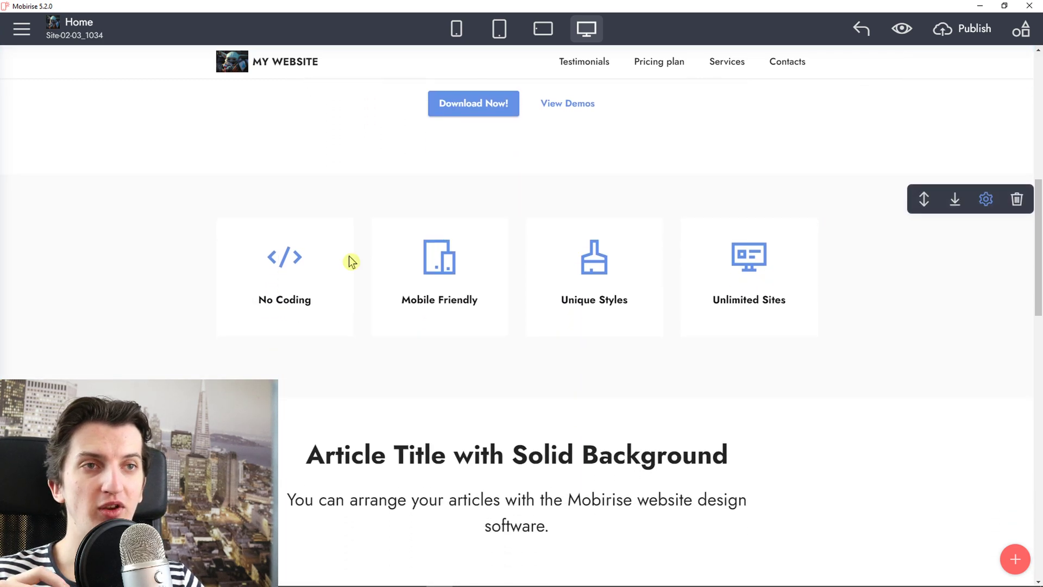
scroll(368, 240, "down", 1)
scroll(407, 278, "up", 1)
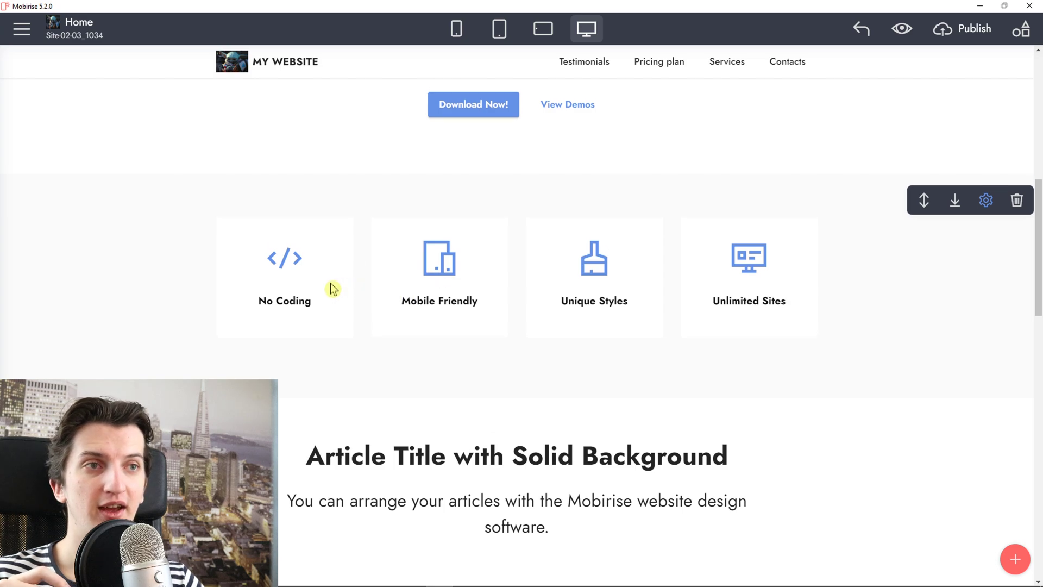
Look at the No Coding icon chooser, then insert 'sw' after 'Mobile' in Mobile Friendly
left_click(294, 259)
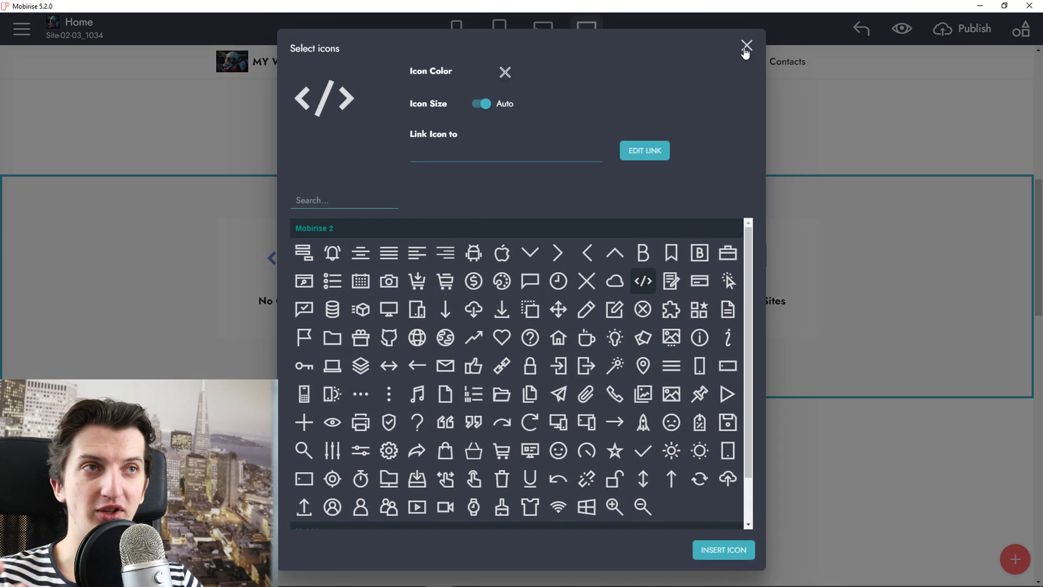
left_click(746, 46)
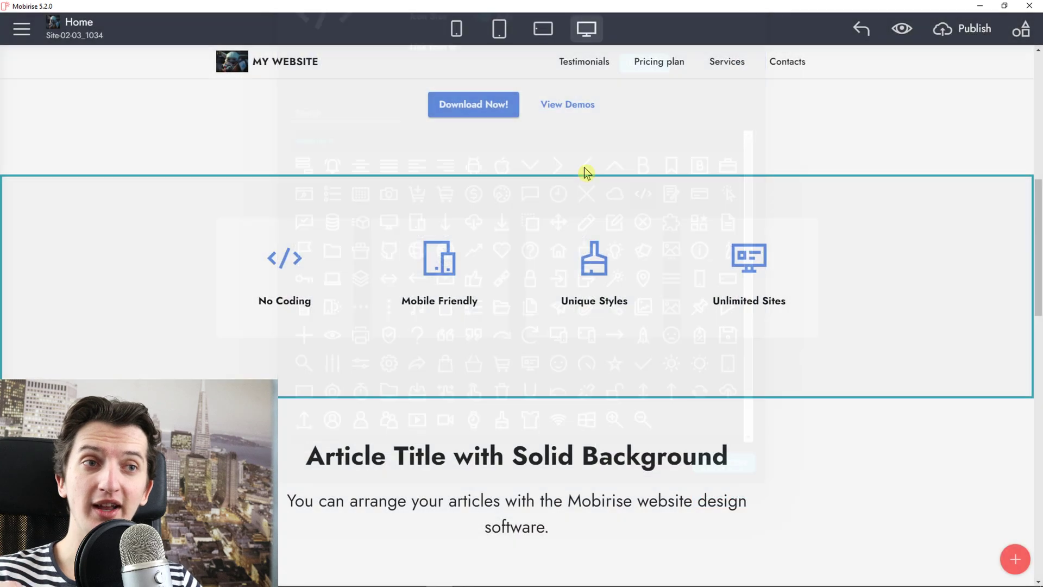
left_click(282, 298)
left_click(434, 302)
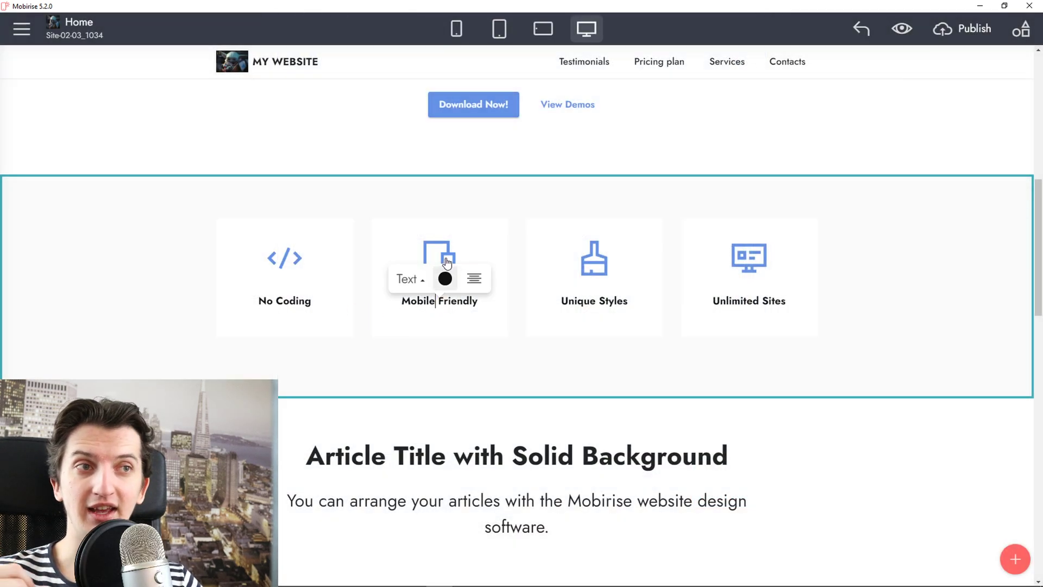
left_click(441, 302)
type("sw")
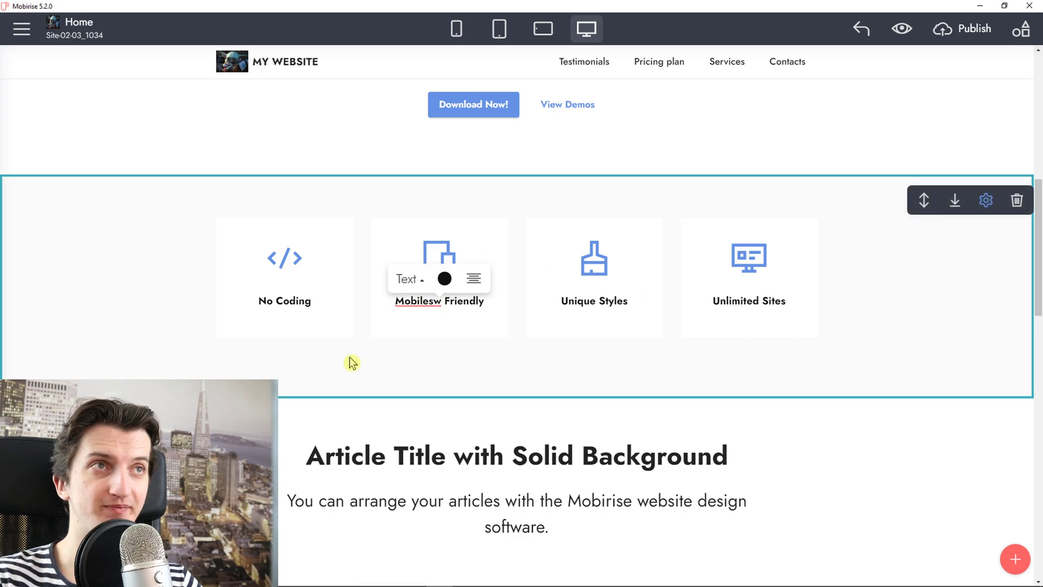
scroll(349, 362, "down", 3)
Retitle the article heading to FIND OUT HOW TO EARN MONEY
triple_click(330, 341)
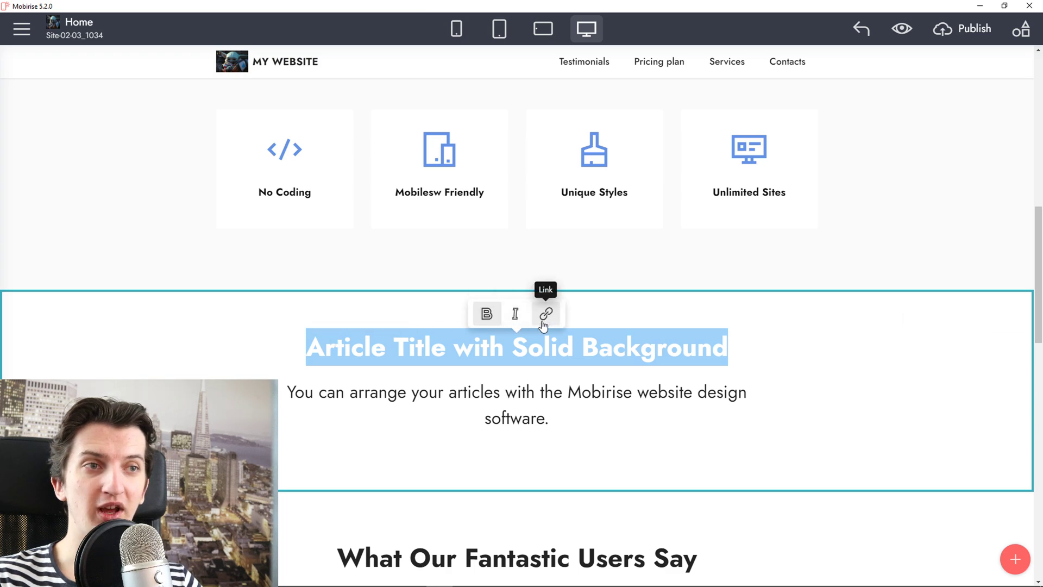
type("FIND ")
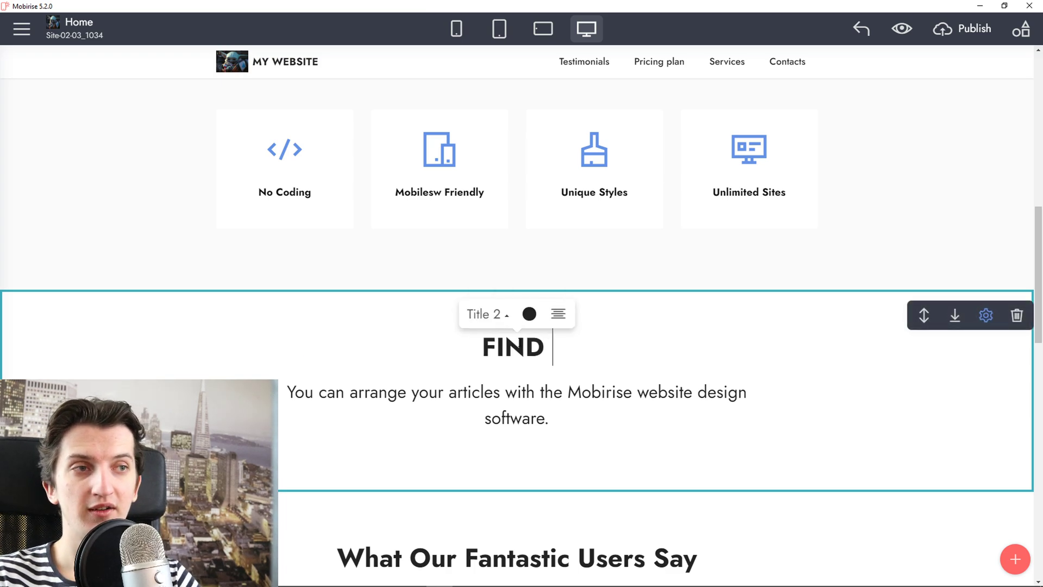
type("OUT HOW TO EARN MO")
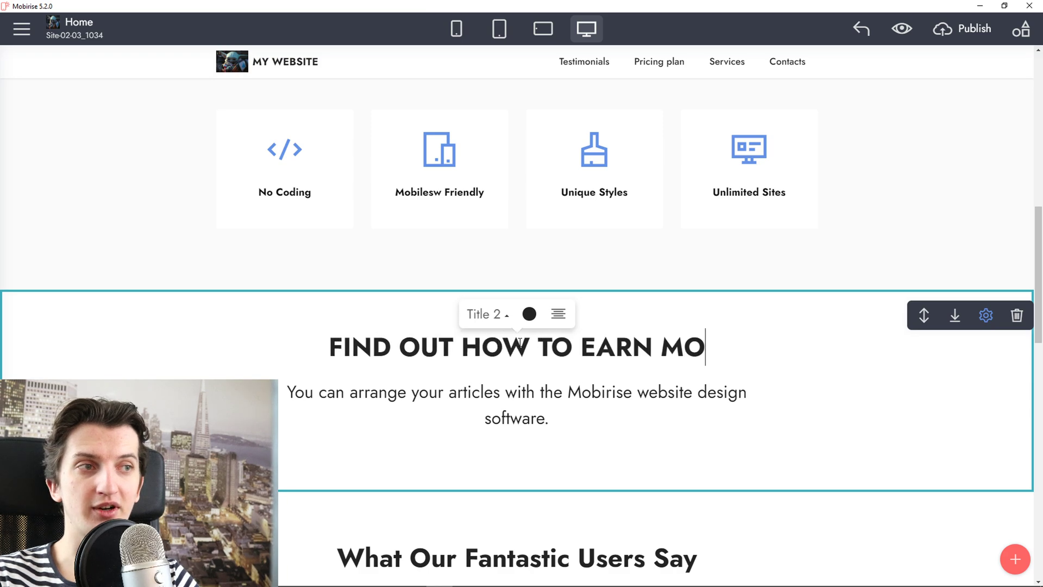
type("NEY")
triple_click(521, 341)
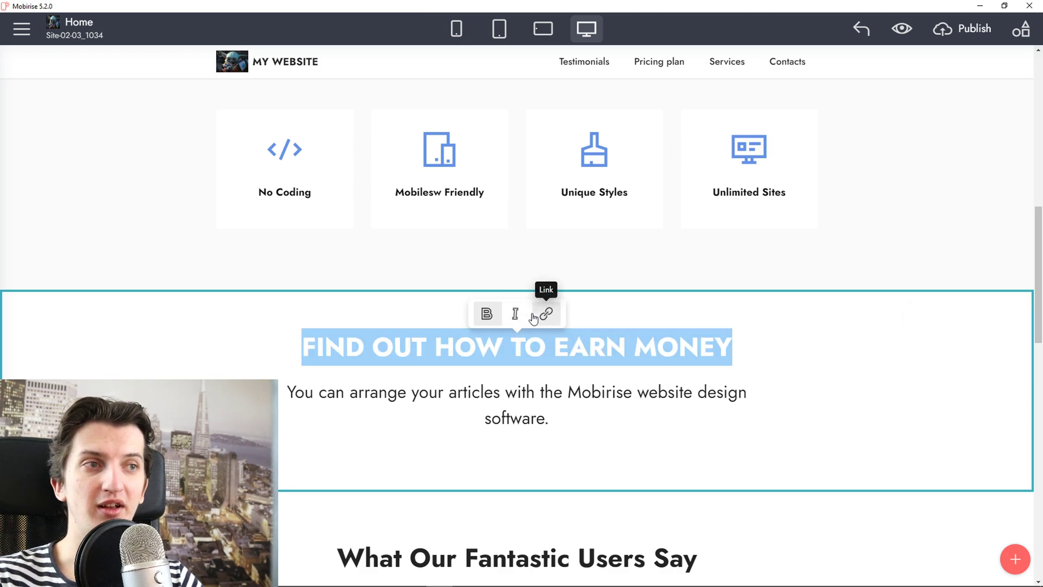
Point the heading's link at the Pricing 2-9 block on the Pricing Plan page
left_click(533, 316)
left_click(392, 122)
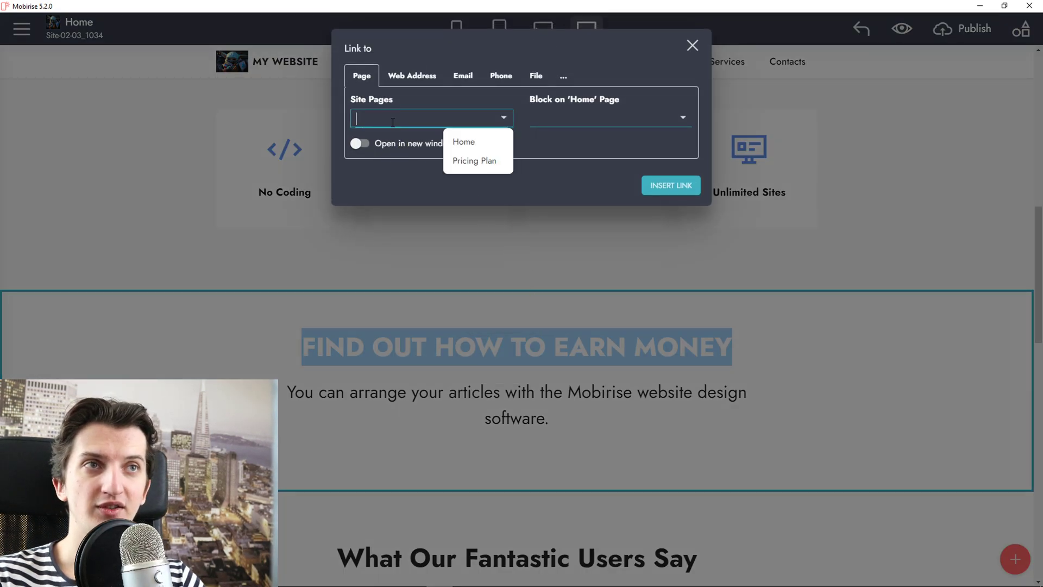
left_click(464, 159)
left_click(559, 126)
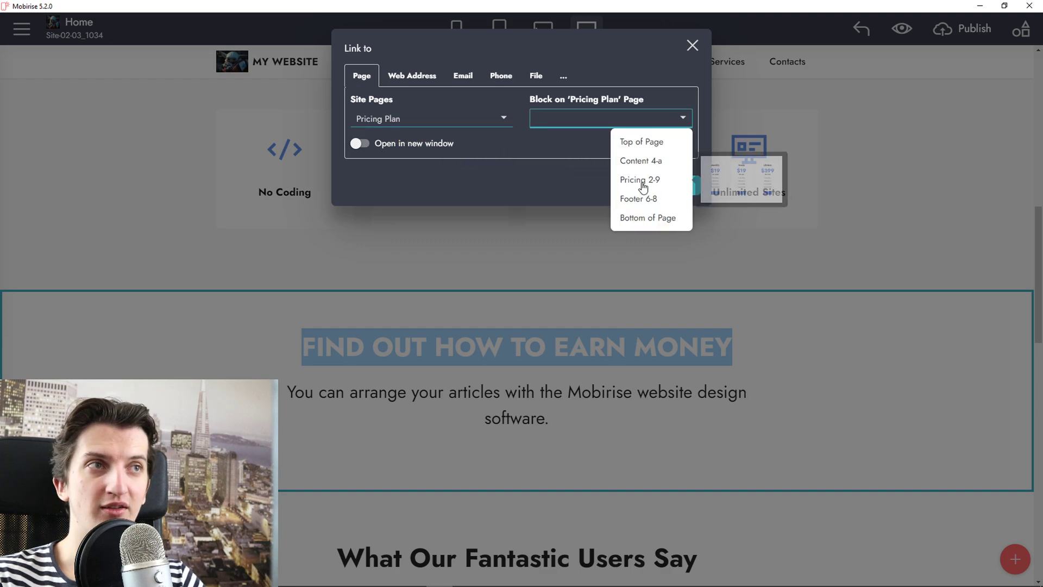
left_click(643, 181)
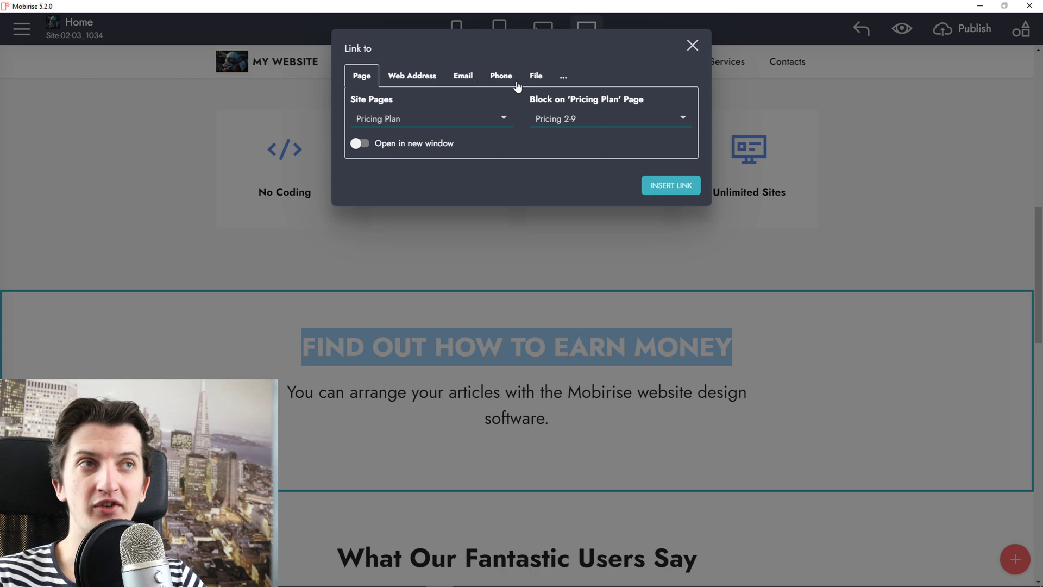
Review the file, phone, email and web address link types, then insert the page link
left_click(567, 77)
left_click(535, 78)
left_click(485, 77)
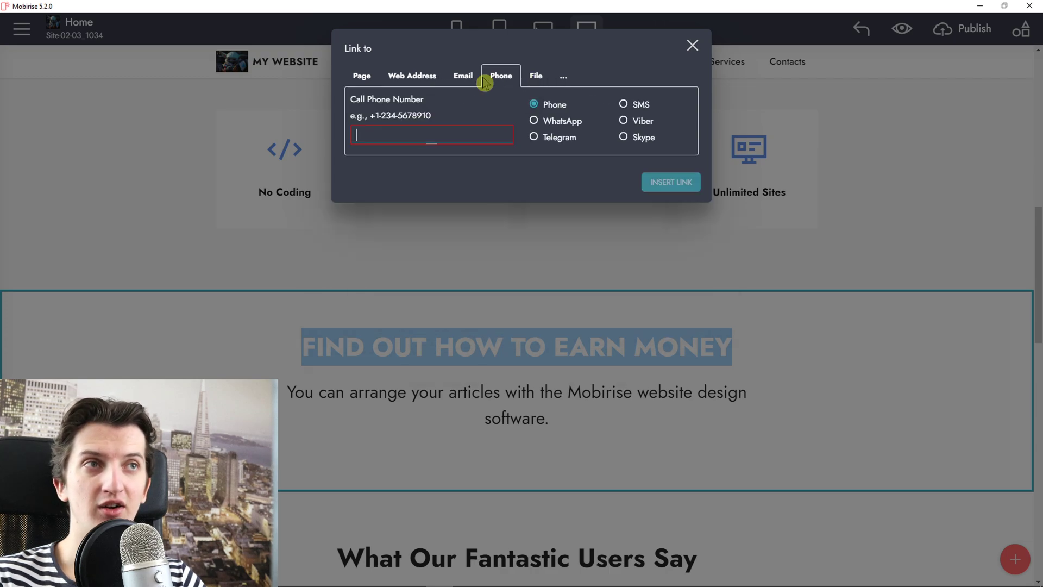
left_click(448, 79)
left_click(429, 78)
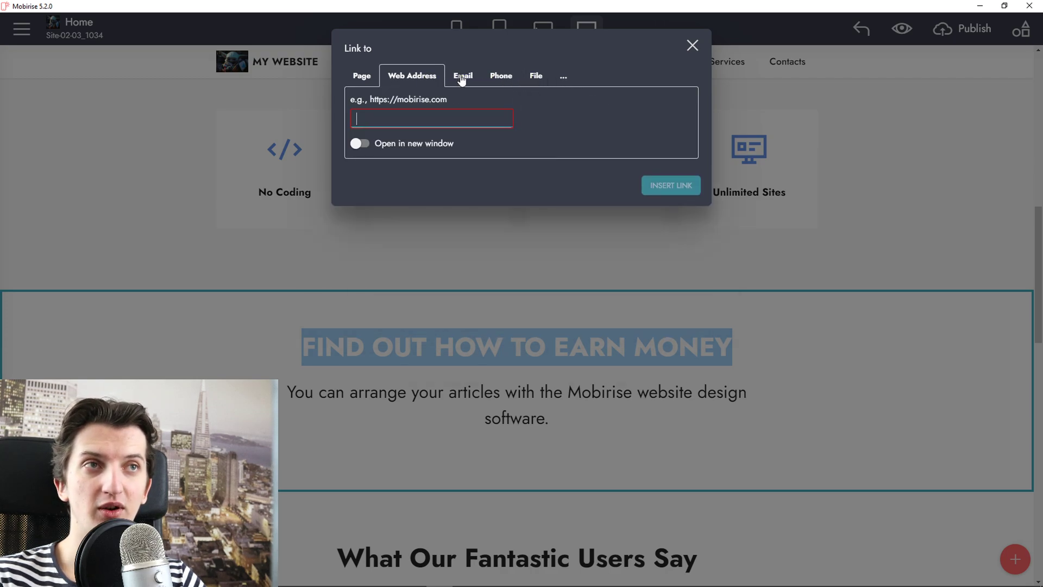
left_click(363, 78)
left_click(683, 184)
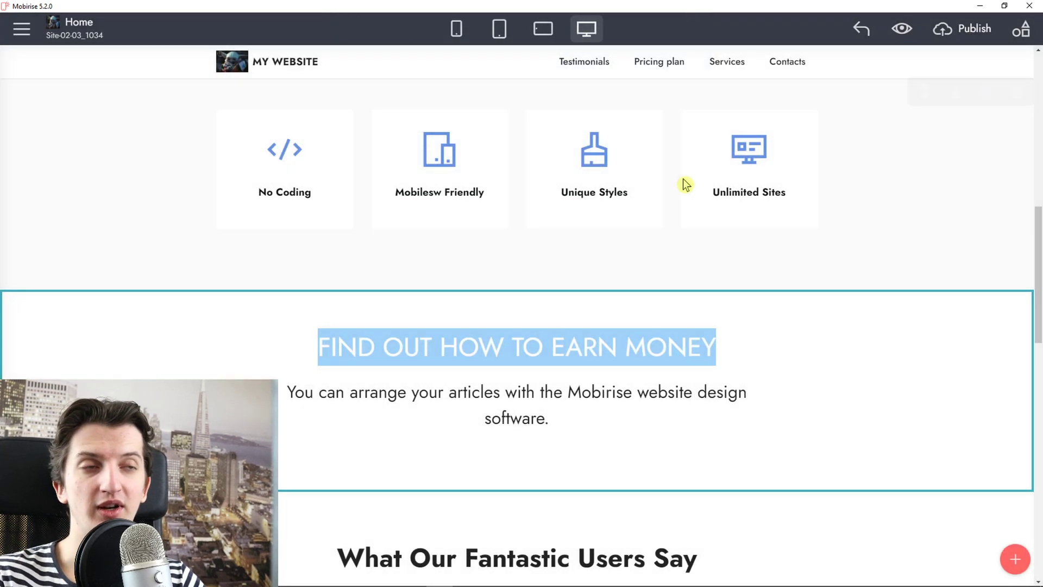
scroll(587, 277, "down", 1)
scroll(587, 277, "down", 2)
scroll(536, 353, "down", 2)
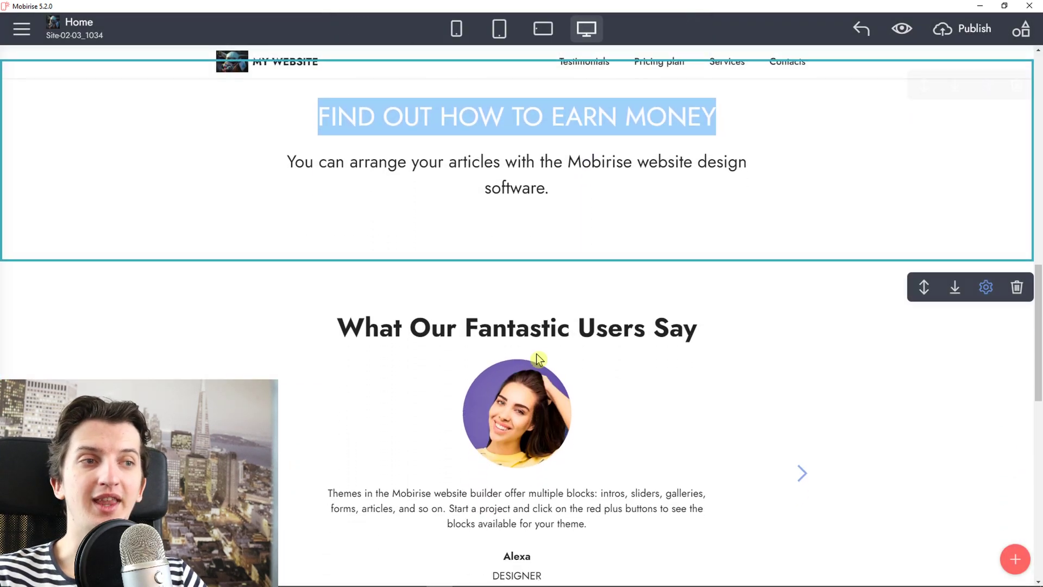
scroll(525, 351, "down", 1)
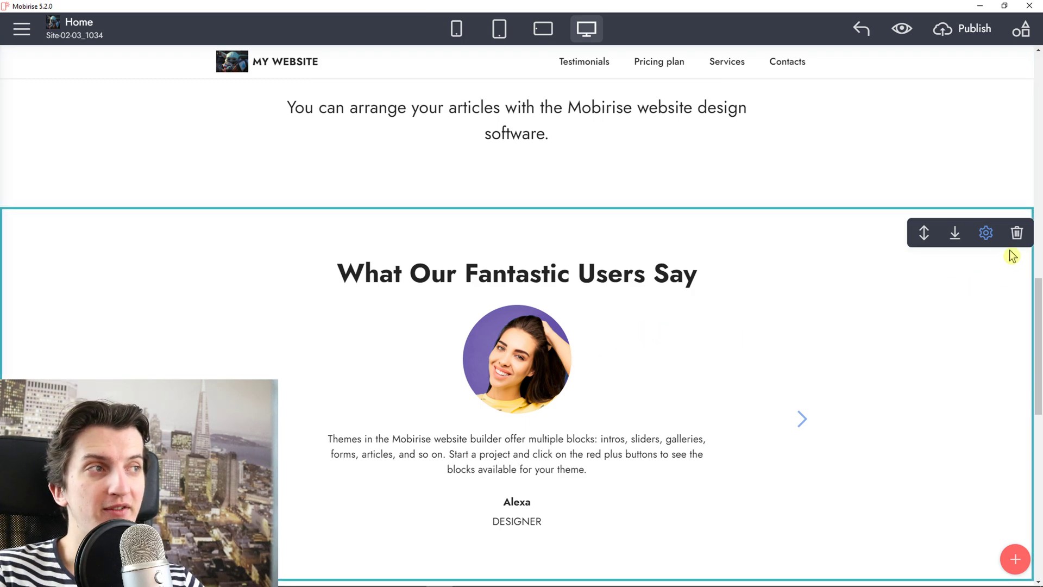
Toggle the testimonials block's Full Width on and off and reduce its top padding
left_click(986, 233)
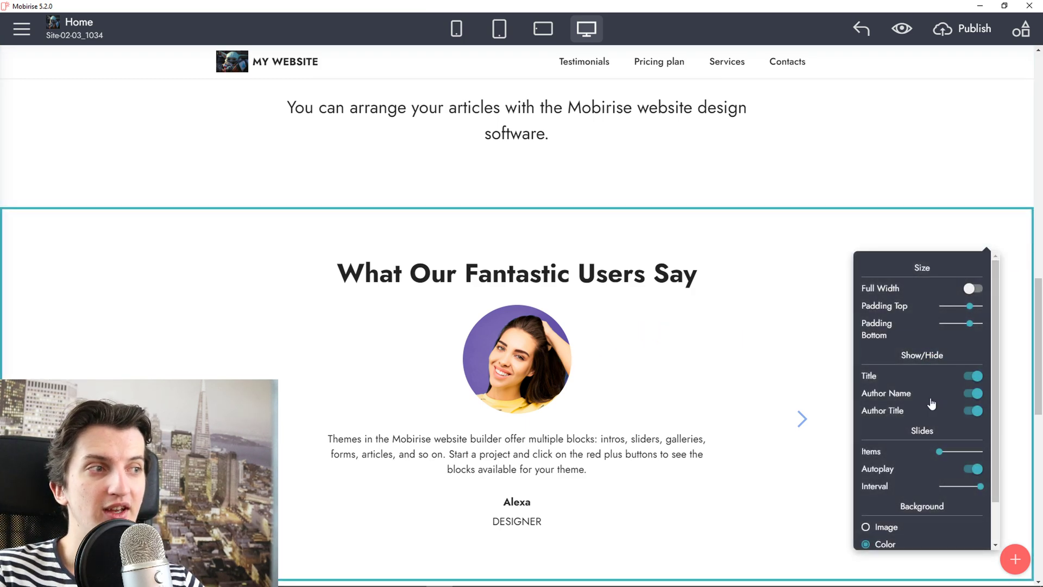
left_click(945, 318)
left_click(971, 289)
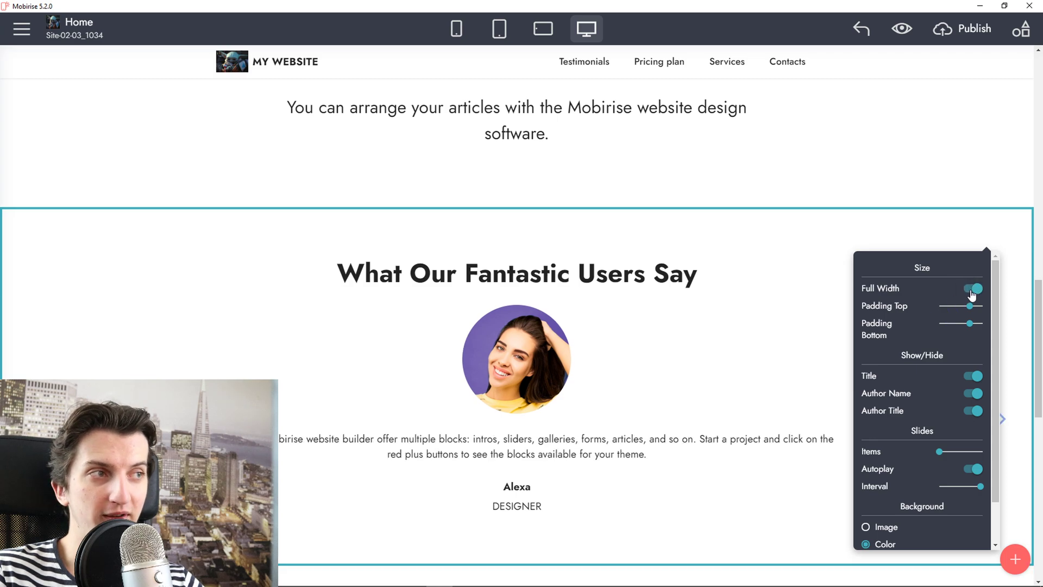
left_click(971, 289)
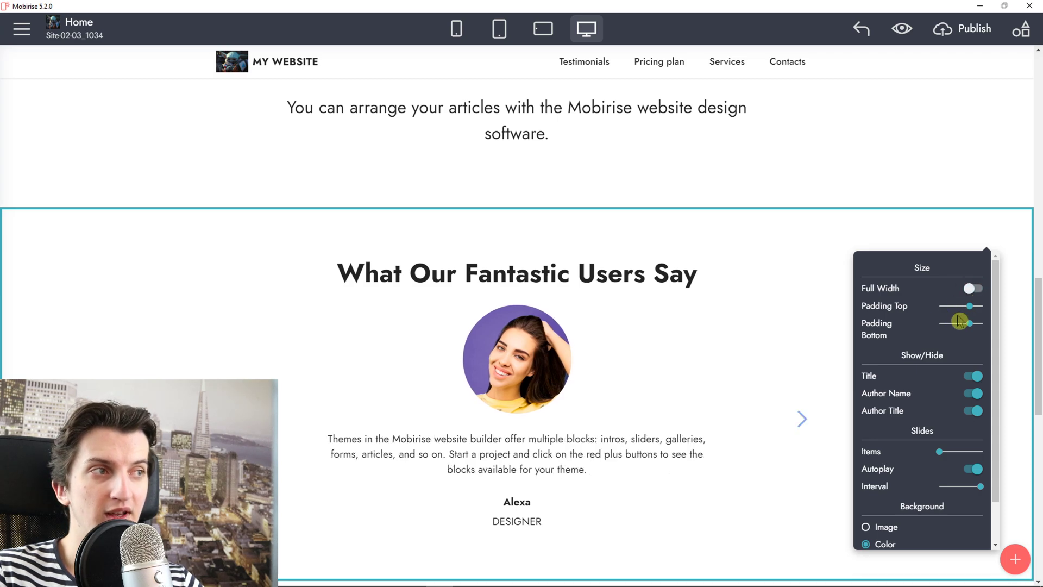
scroll(952, 326, "down", 1)
scroll(951, 329, "up", 1)
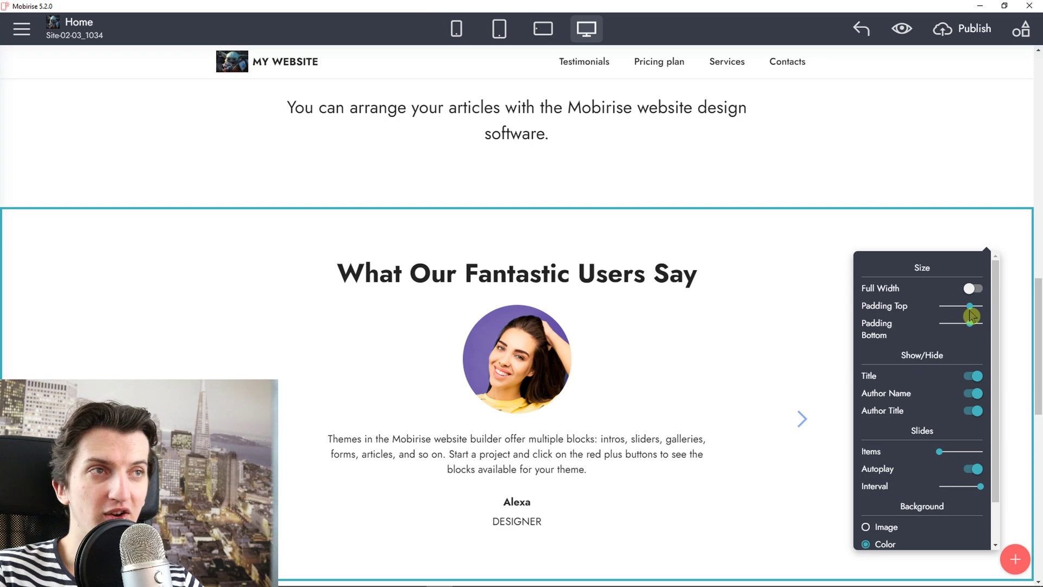
left_click_drag(970, 305, 947, 323)
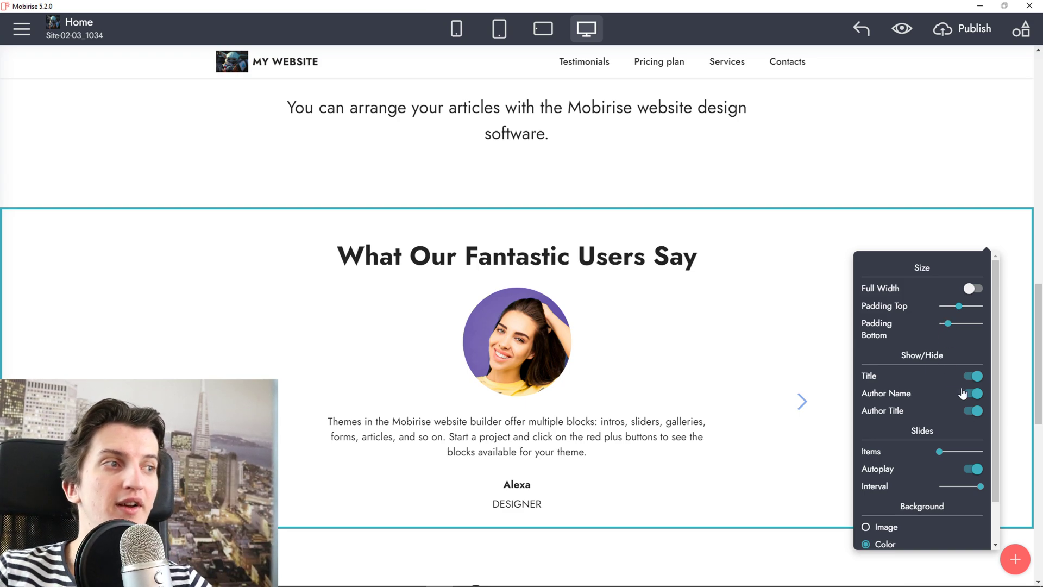
scroll(974, 389, "down", 2)
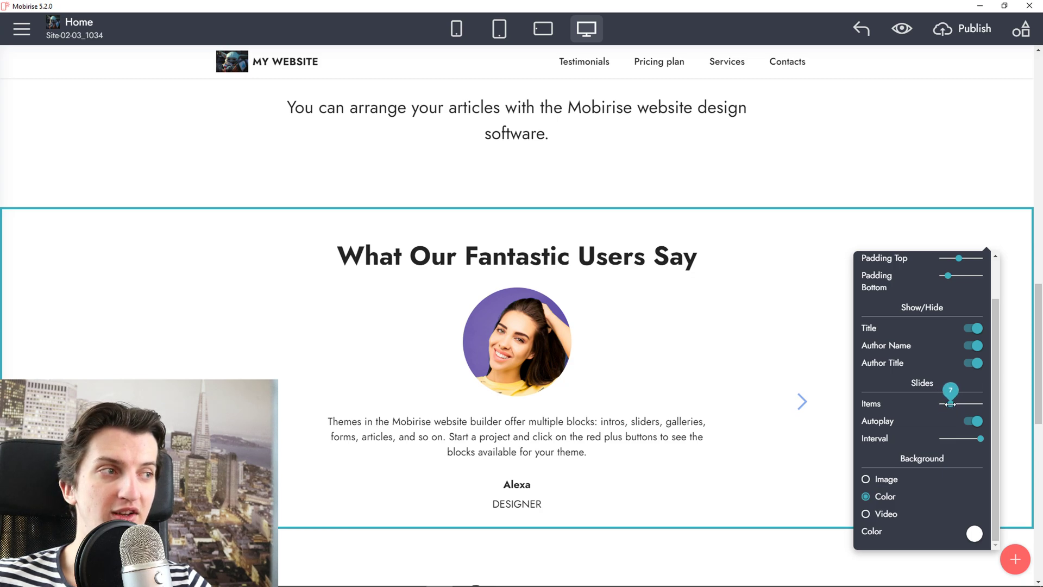
Advance to the next testimonial and try other background types, including video
left_click(802, 403)
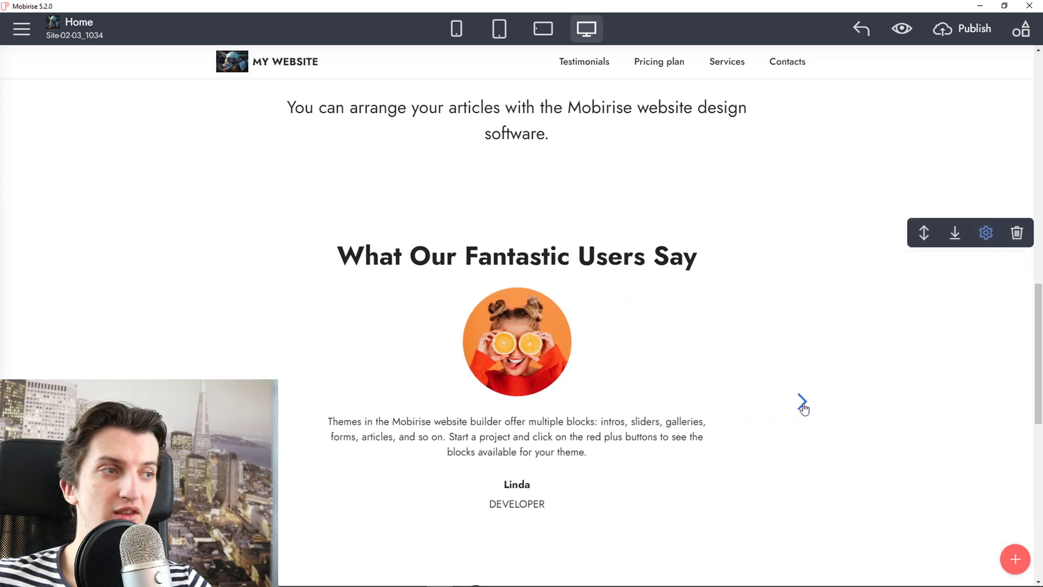
left_click(985, 233)
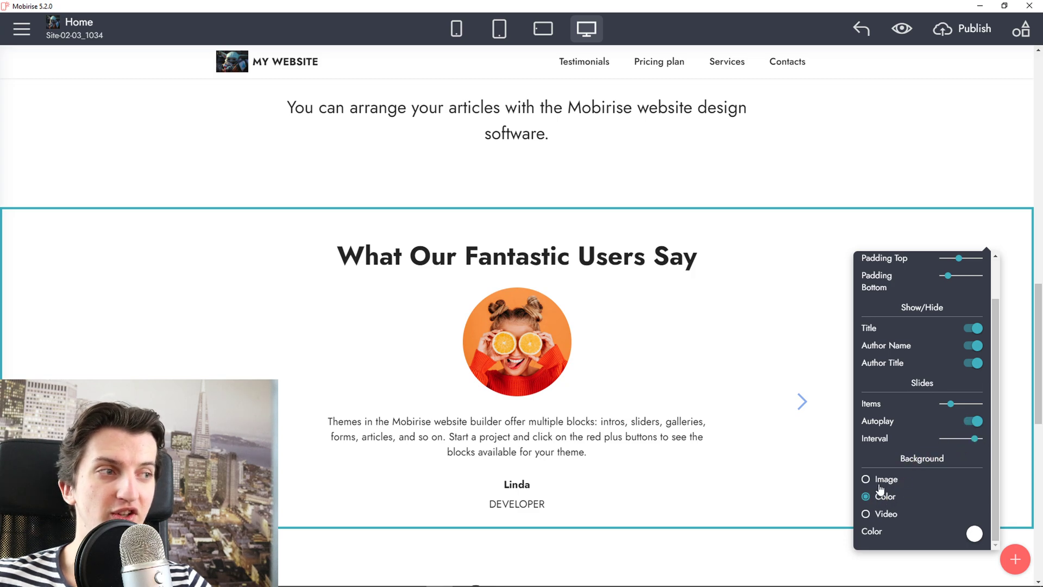
left_click(880, 482)
left_click(883, 512)
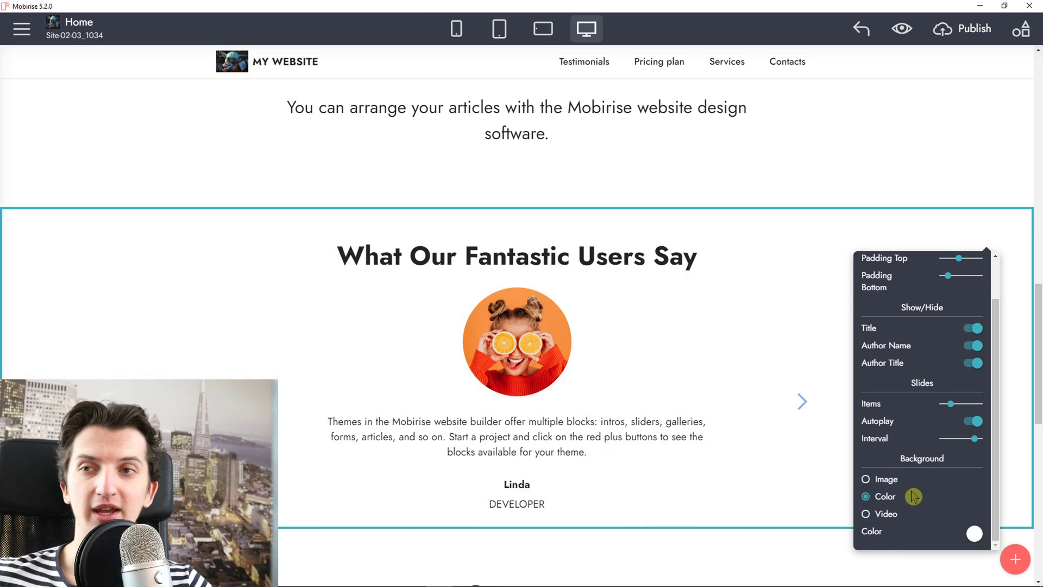
scroll(758, 472, "down", 2)
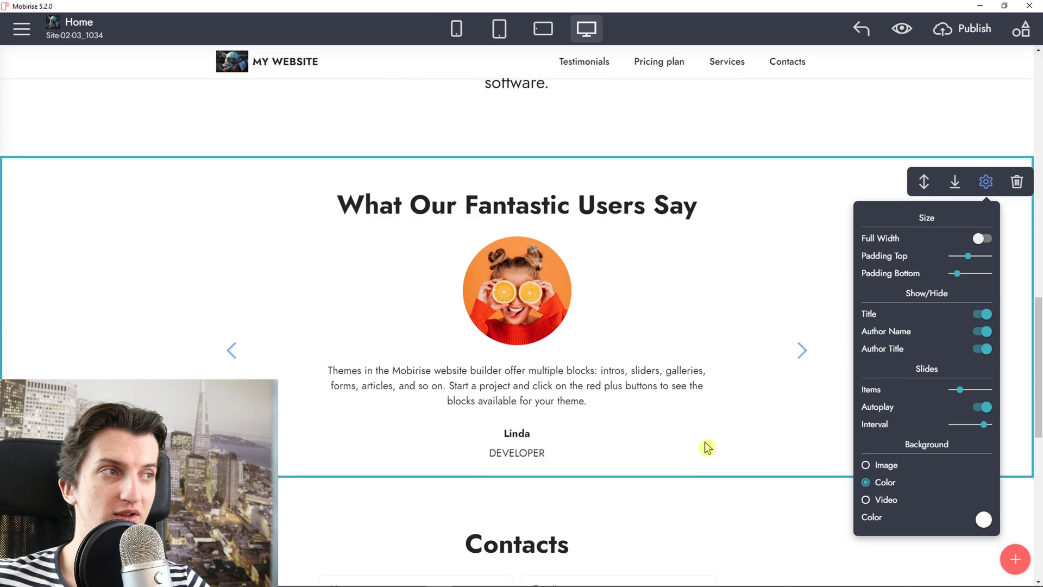
scroll(702, 432, "down", 3)
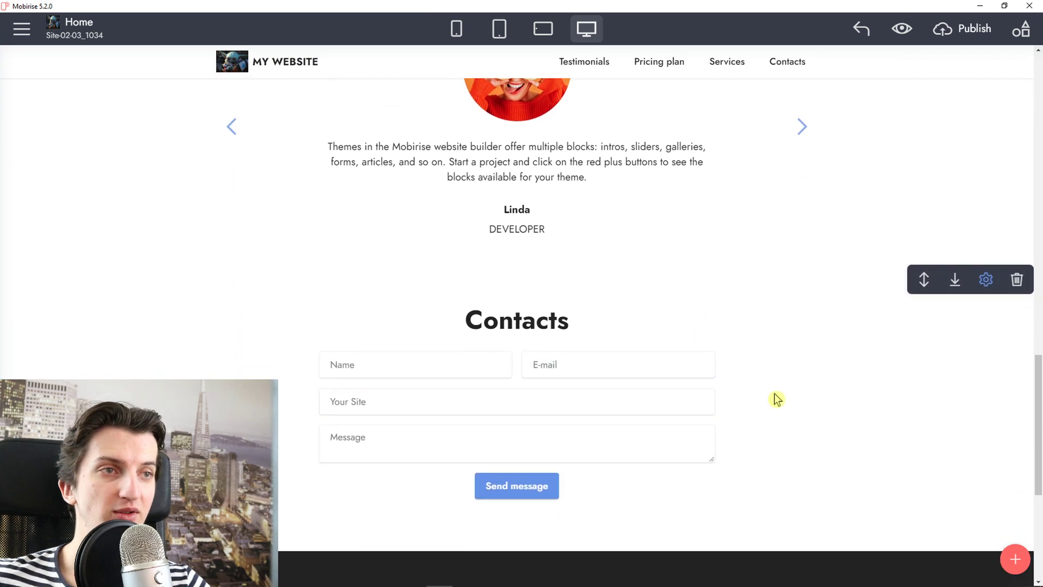
scroll(774, 398, "down", 1)
scroll(774, 383, "down", 1)
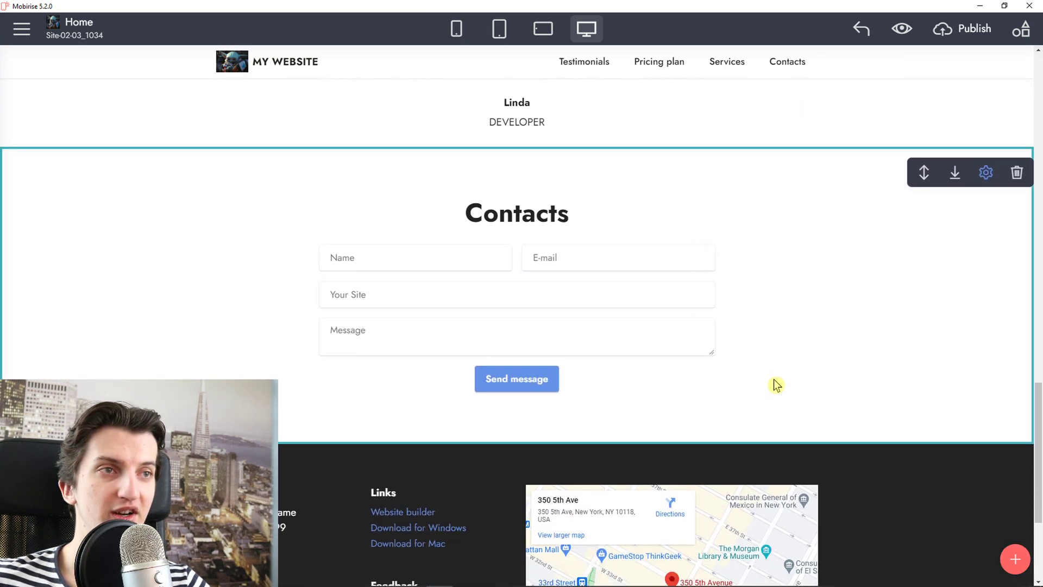
scroll(766, 372, "up", 1)
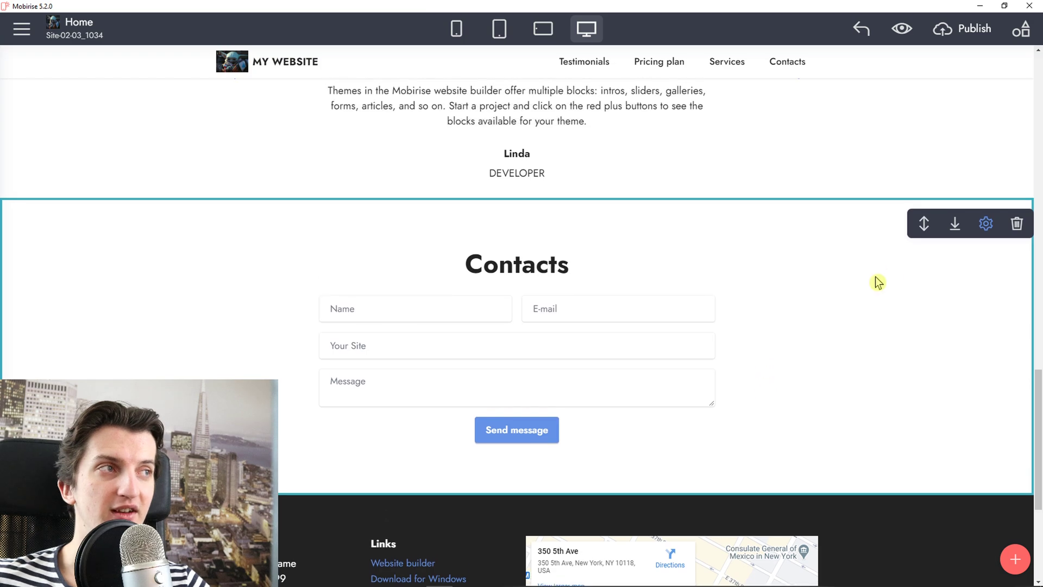
Nudge the Contacts top padding down and hide its subtitle, keeping boxed width and heading
left_click(986, 225)
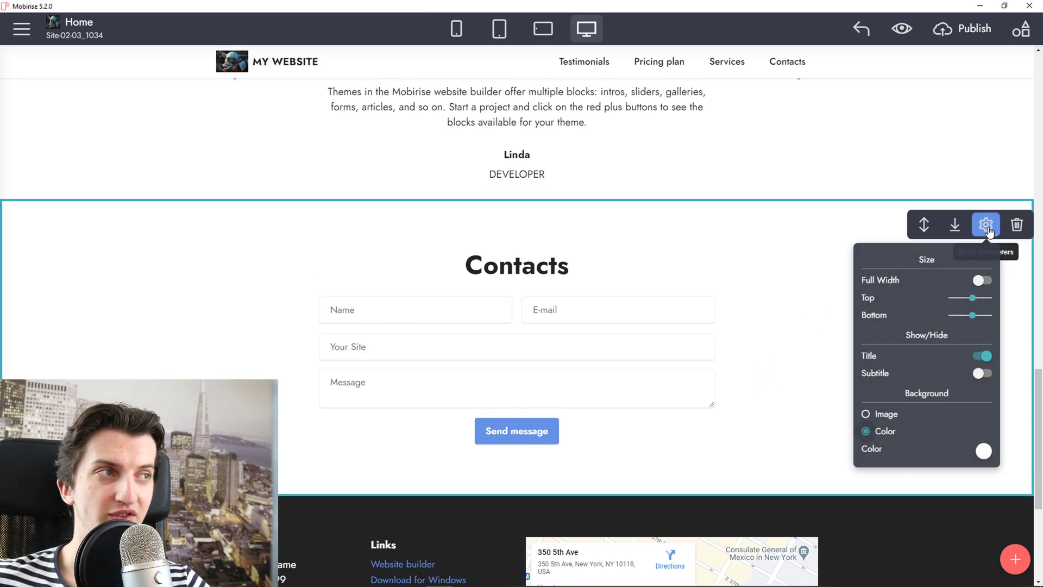
left_click(982, 282)
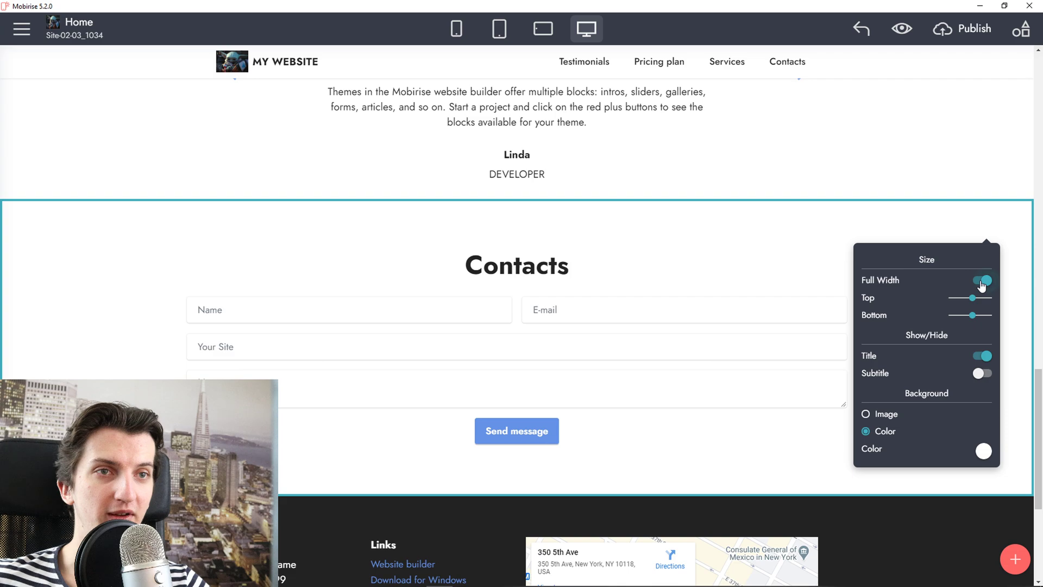
left_click(981, 281)
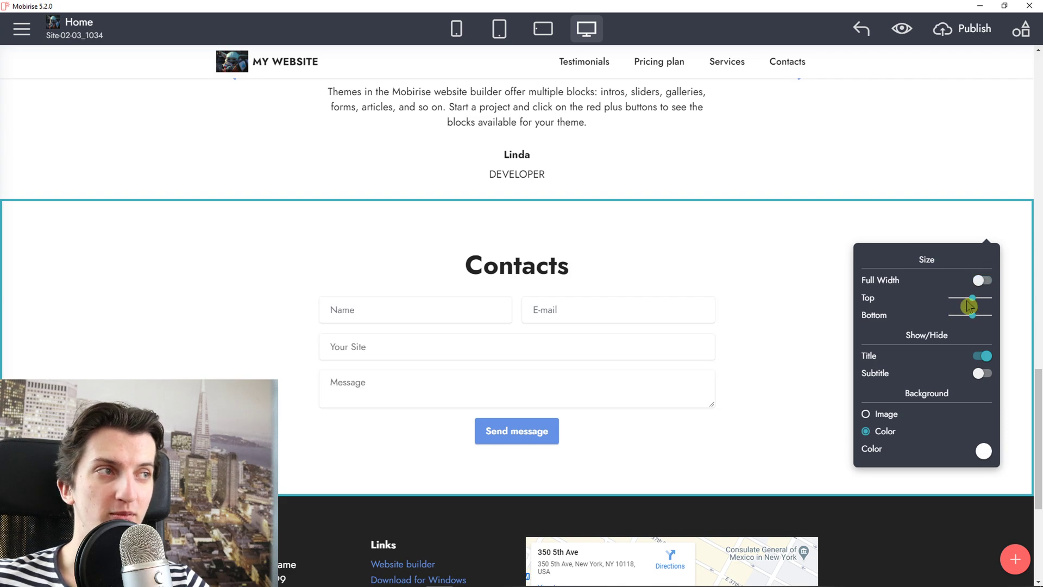
left_click_drag(970, 298, 966, 298)
left_click(982, 355)
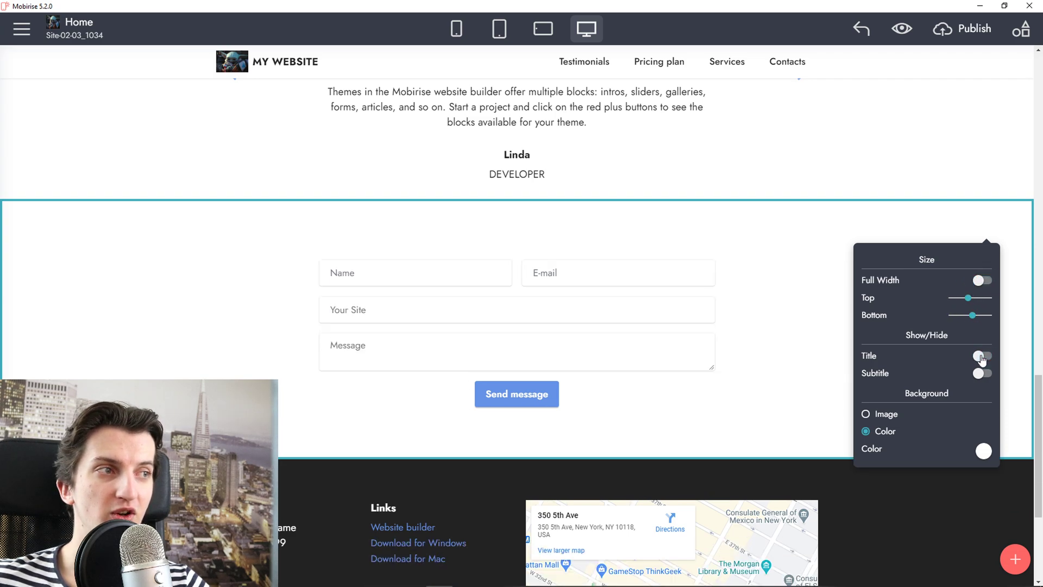
left_click(981, 356)
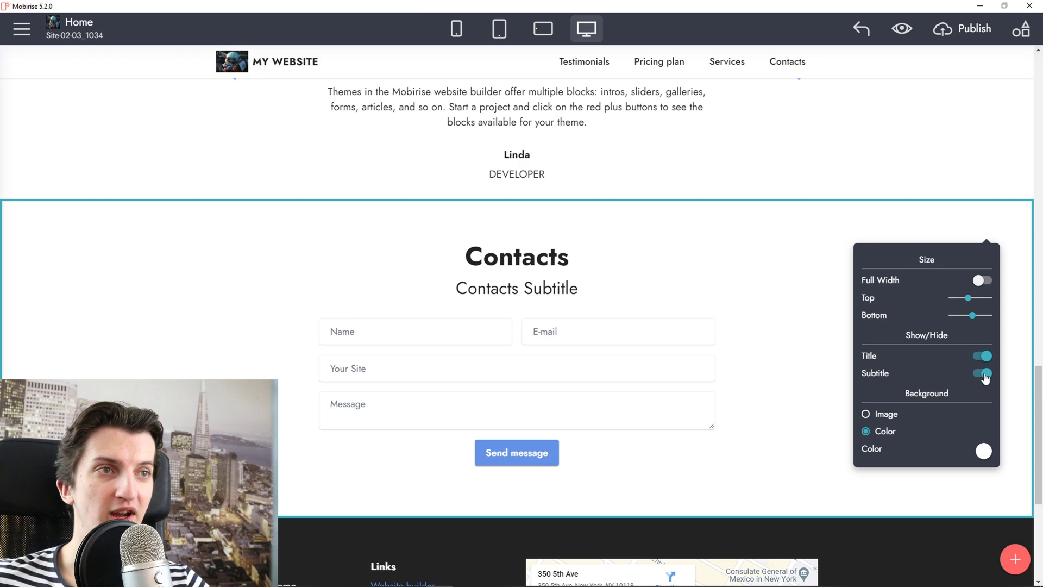
left_click(983, 375)
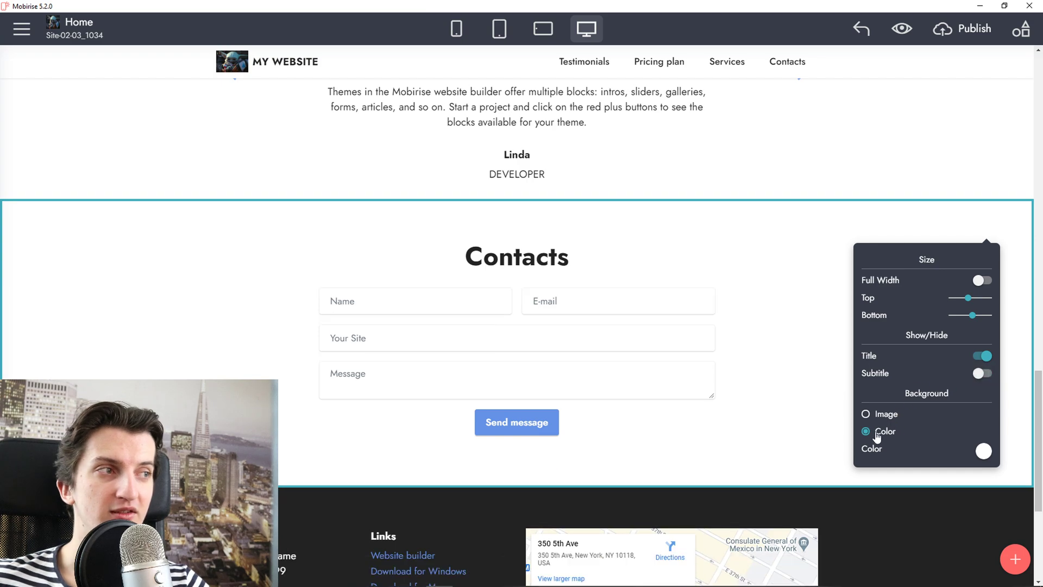
left_click(356, 312)
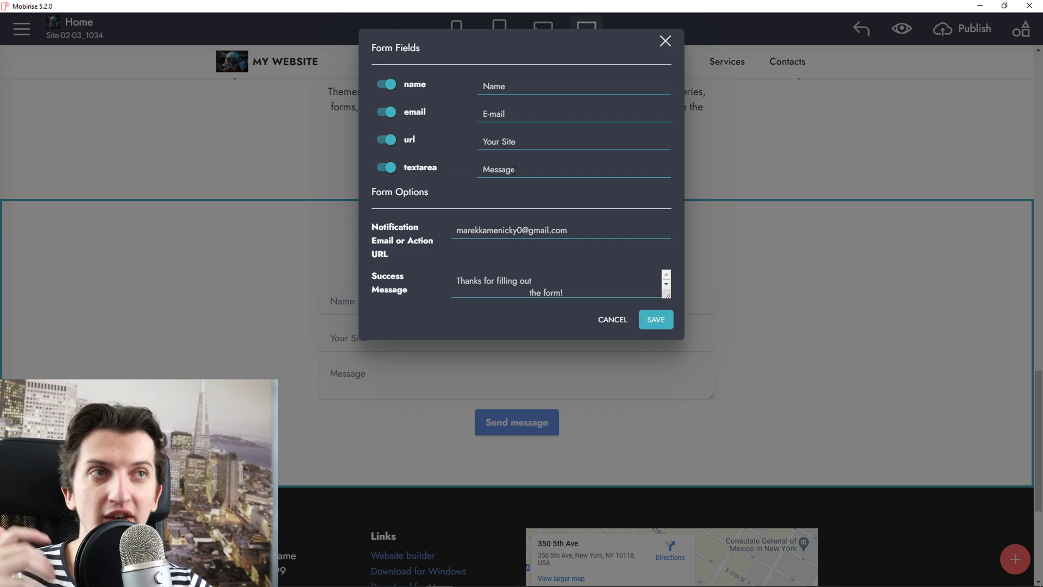
Toggle the Your Site form field, then save and close the form settings
left_click(385, 140)
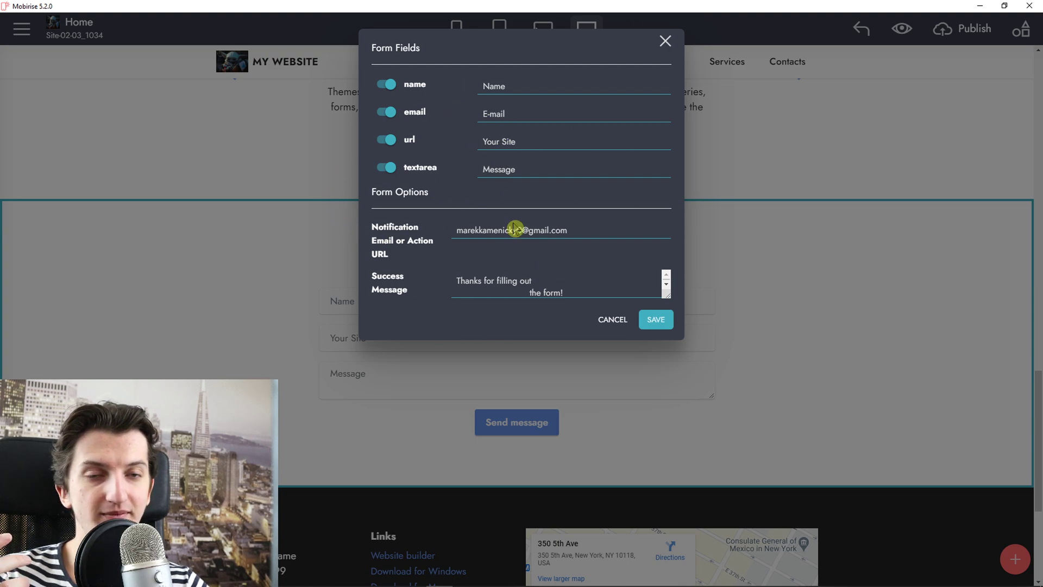
left_click(655, 319)
scroll(664, 324, "down", 2)
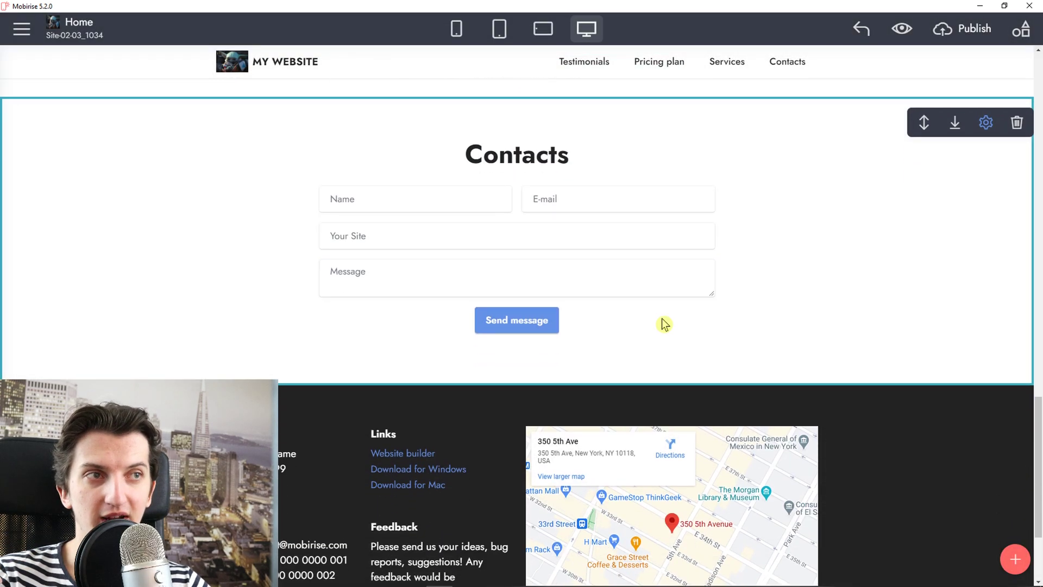
scroll(663, 323, "down", 2)
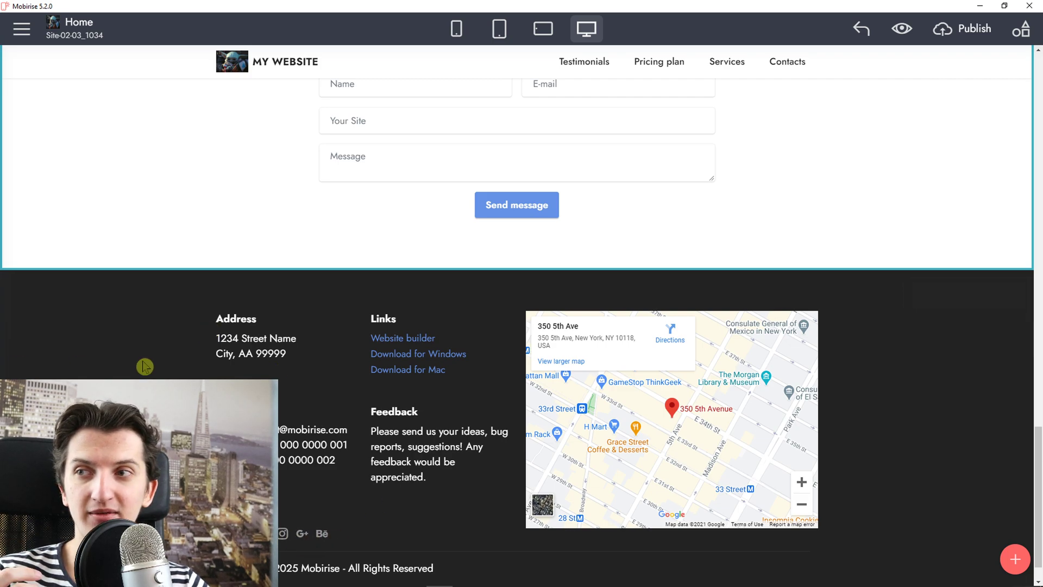
scroll(391, 353, "down", 1)
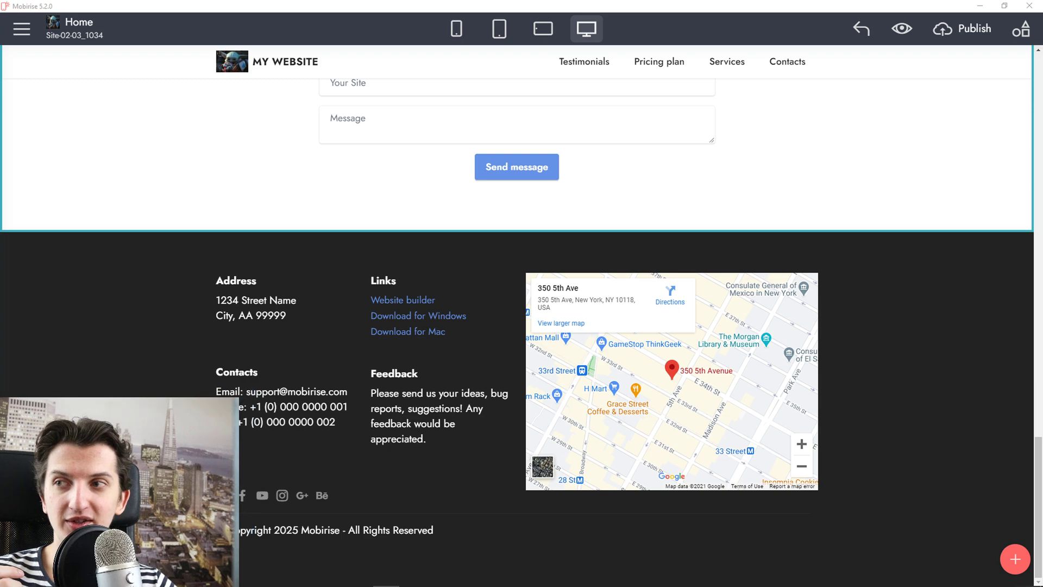
mouse_move(660, 356)
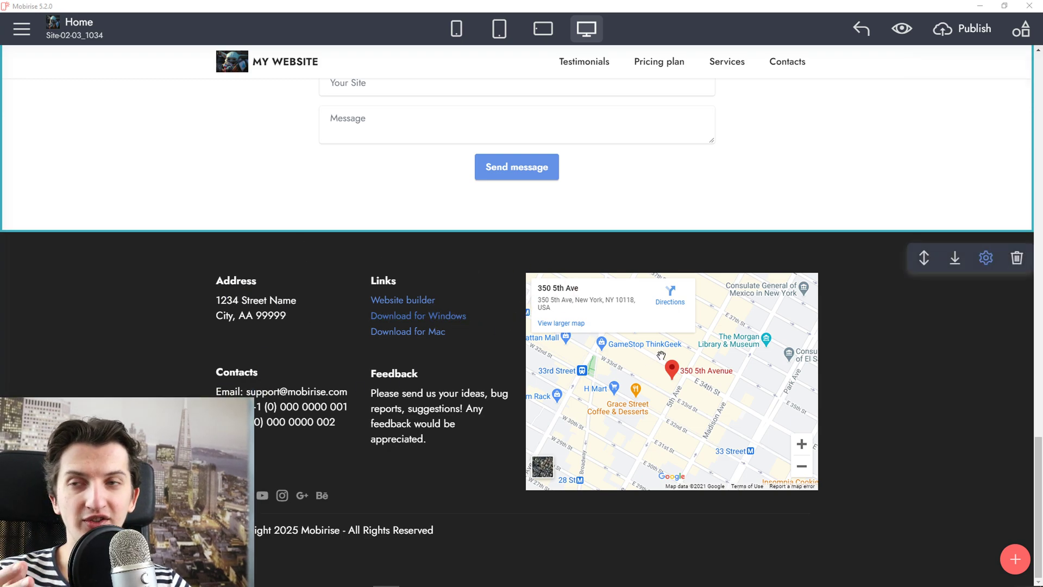
left_click(630, 375)
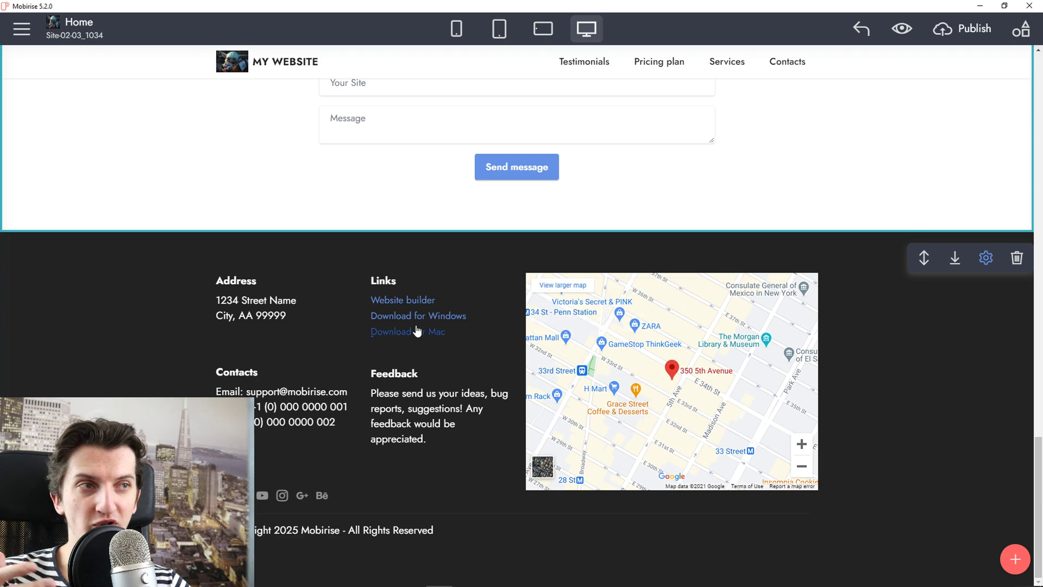
left_click(427, 301)
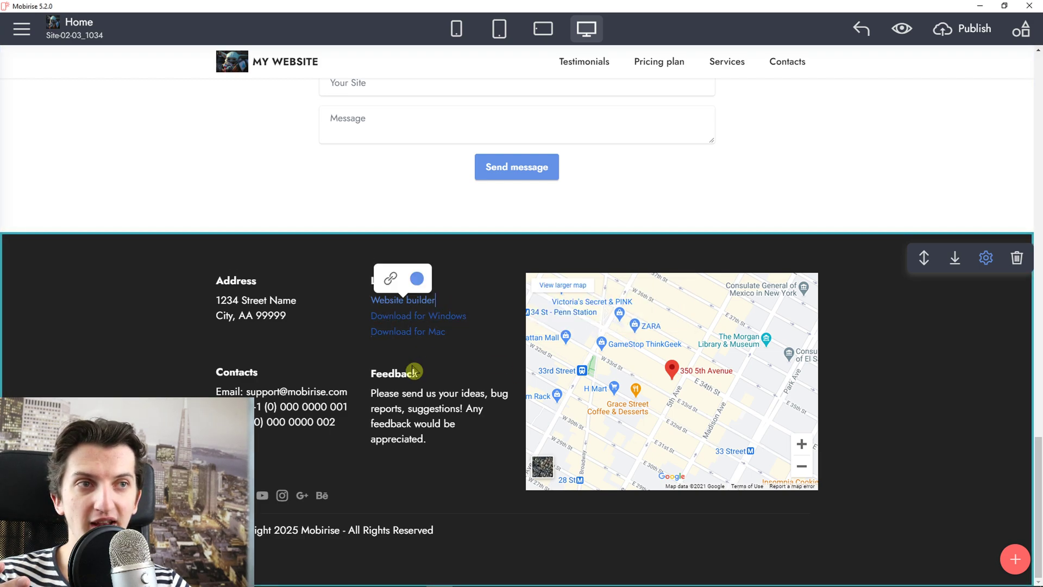
left_click(397, 399)
left_click(247, 387)
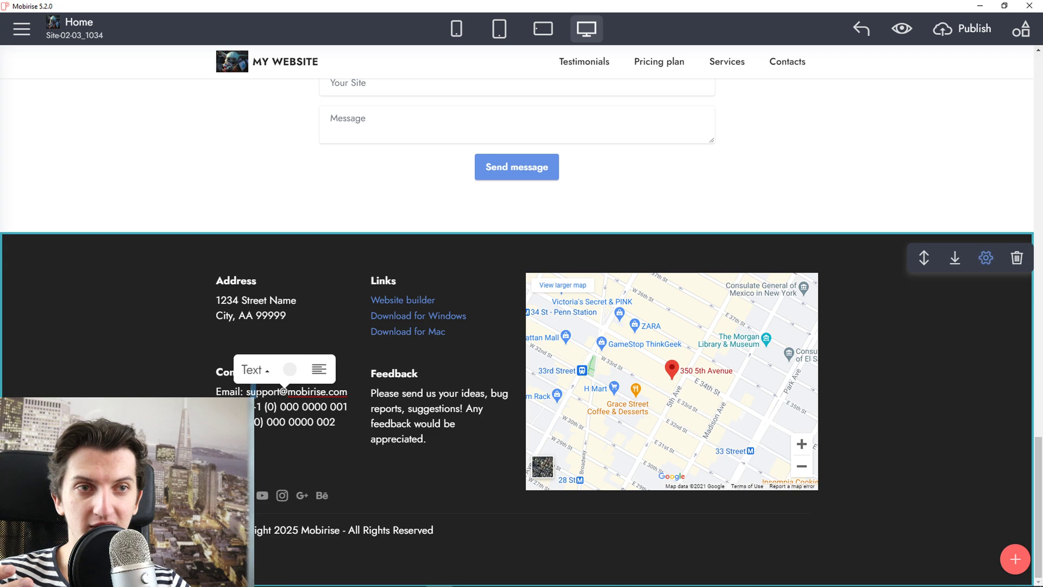
left_click_drag(323, 422, 245, 421)
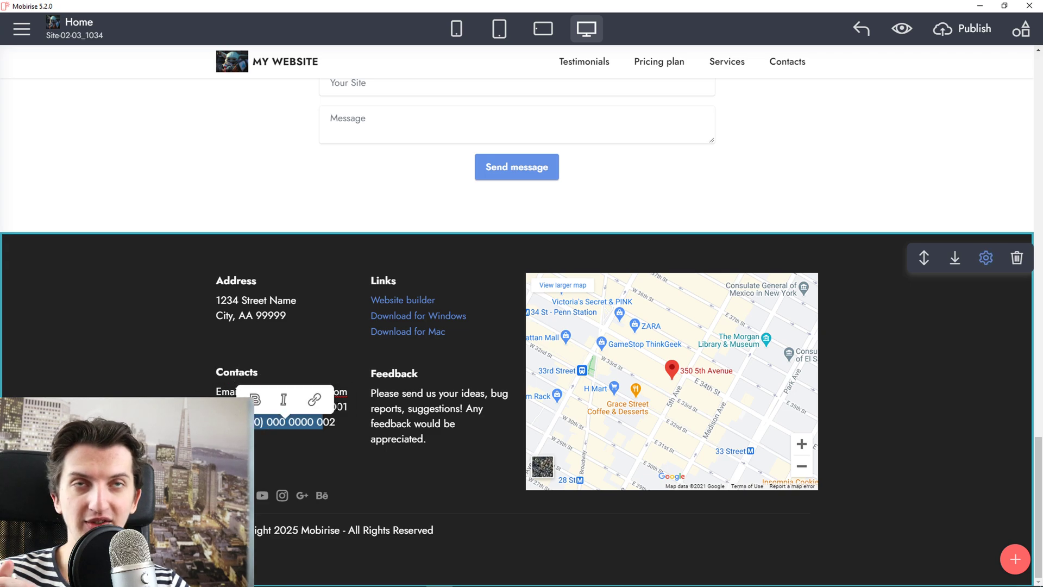
scroll(397, 418, "up", 3)
scroll(402, 444, "up", 5)
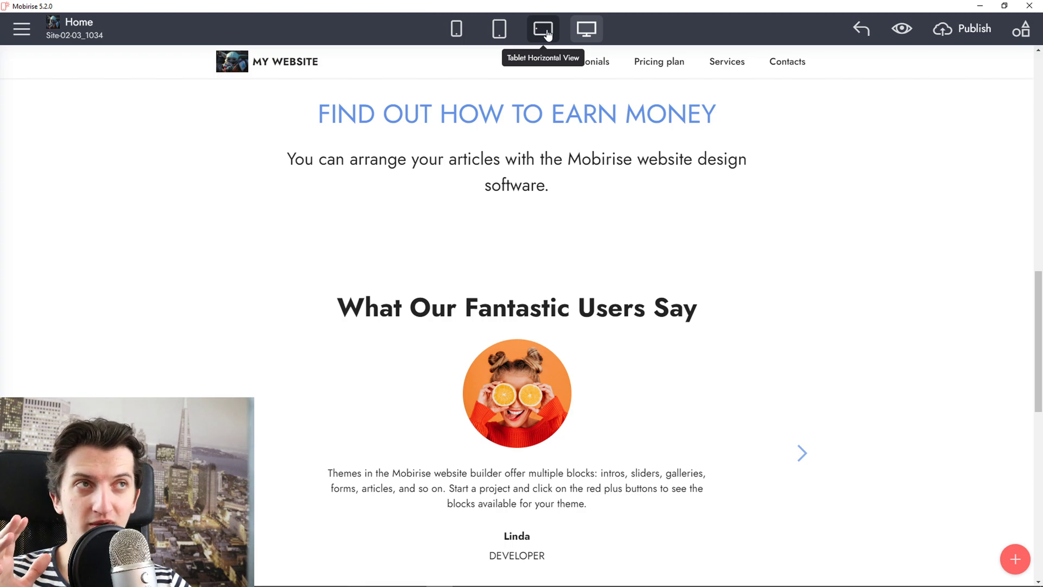
Preview the home page at landscape tablet, portrait tablet and phone widths, expand the mobile menu, then preview in the browser
left_click(544, 31)
left_click(499, 30)
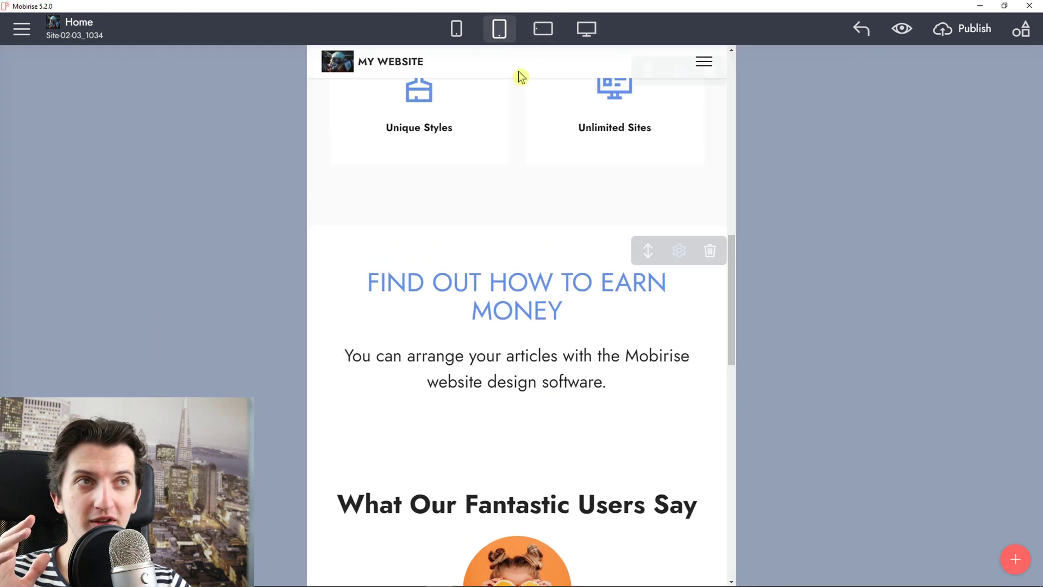
left_click(456, 29)
scroll(571, 269, "down", 2)
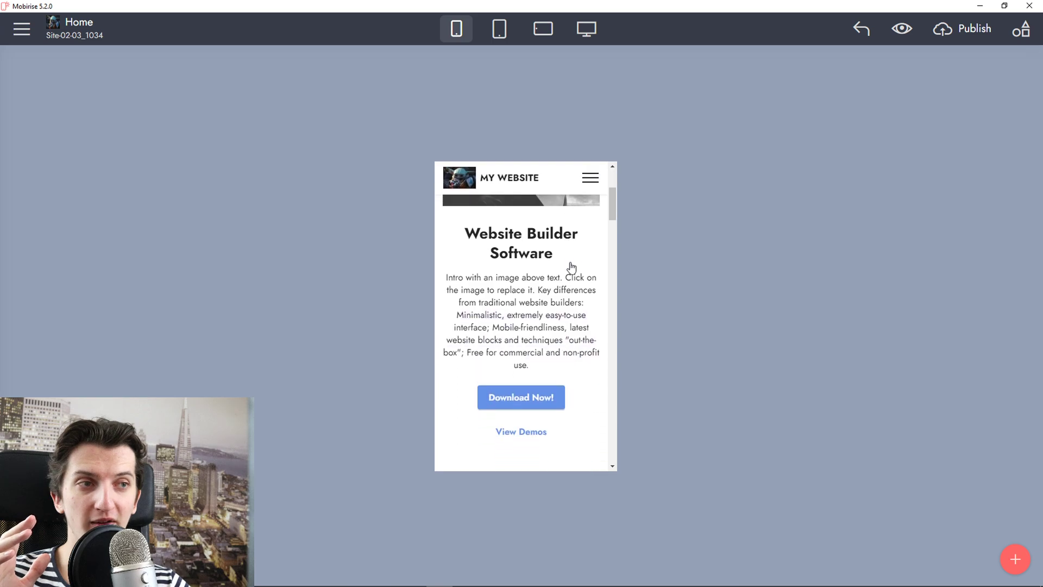
scroll(587, 212, "down", 2)
left_click(591, 178)
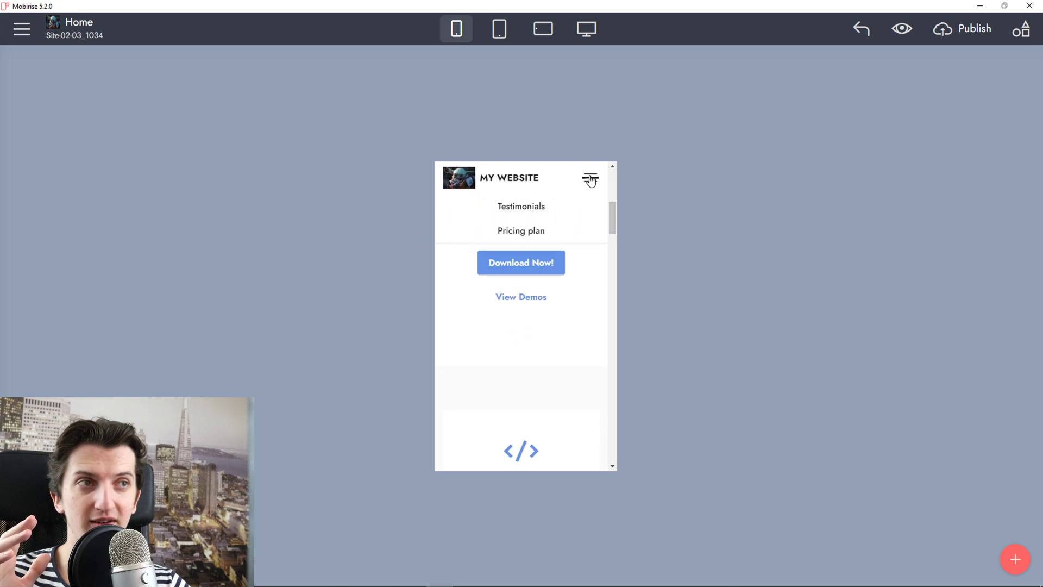
left_click(901, 30)
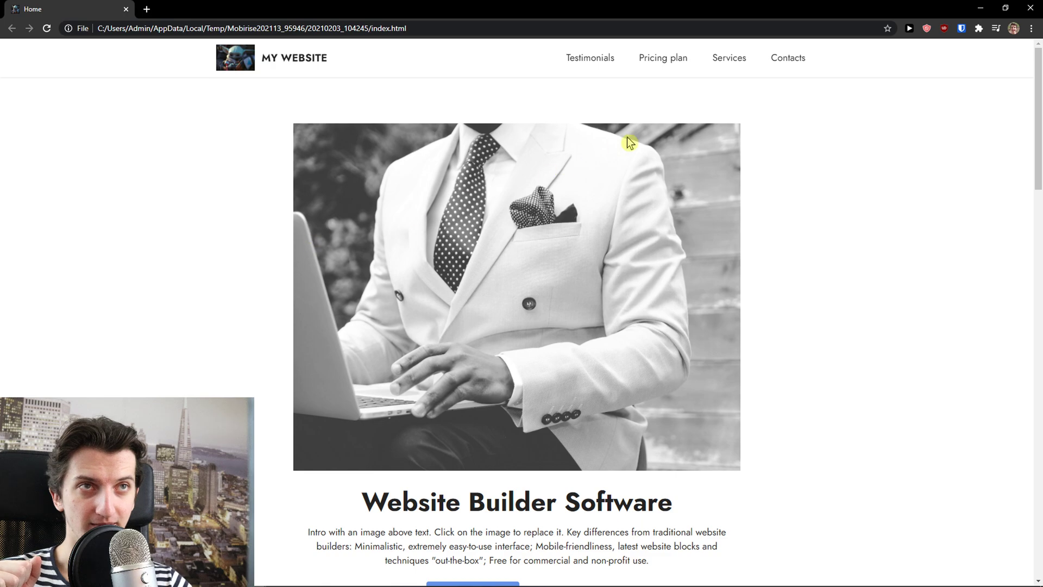
left_click(668, 64)
left_click(489, 64)
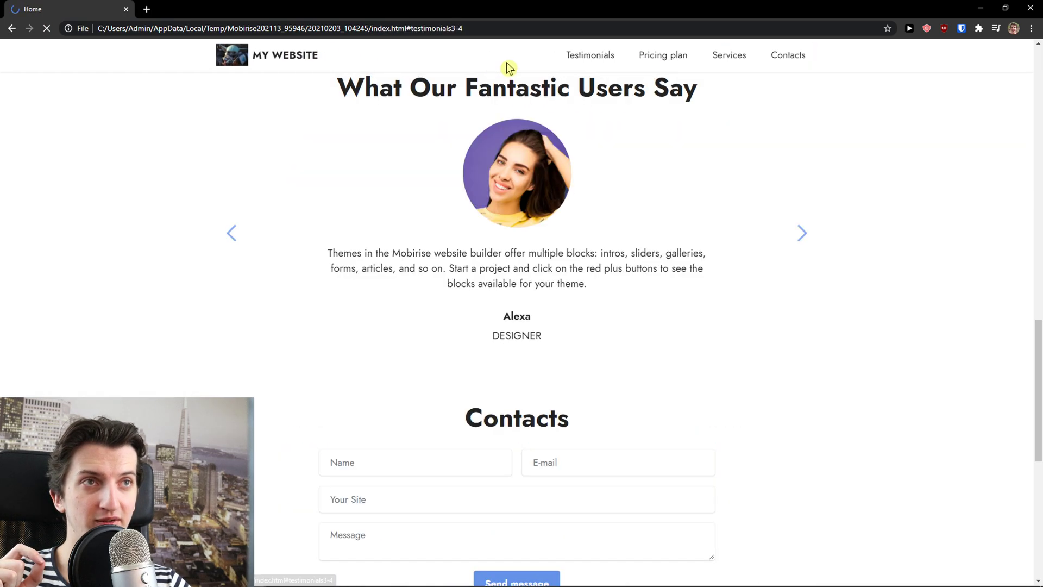
left_click(724, 61)
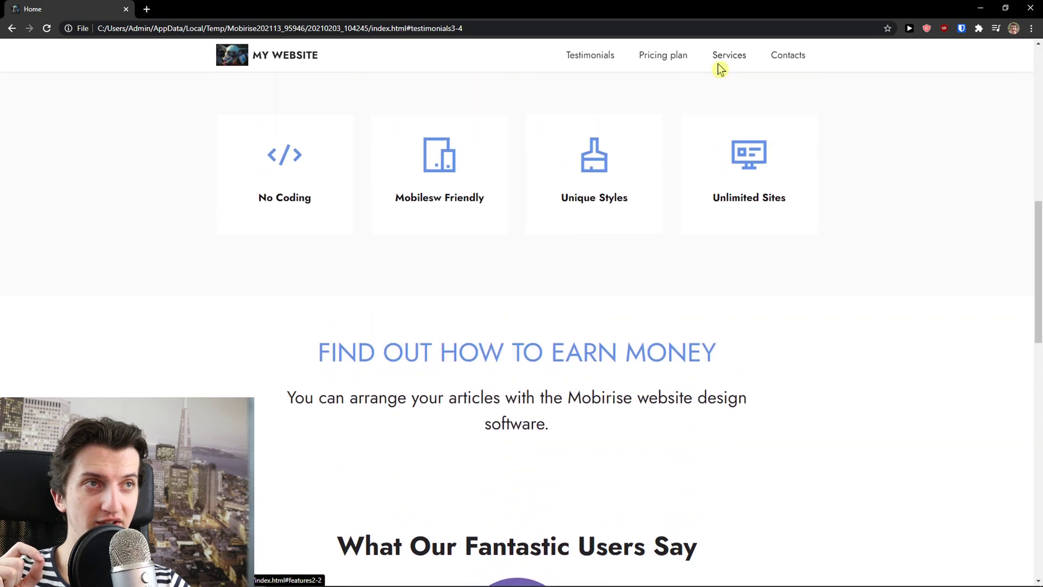
left_click(663, 57)
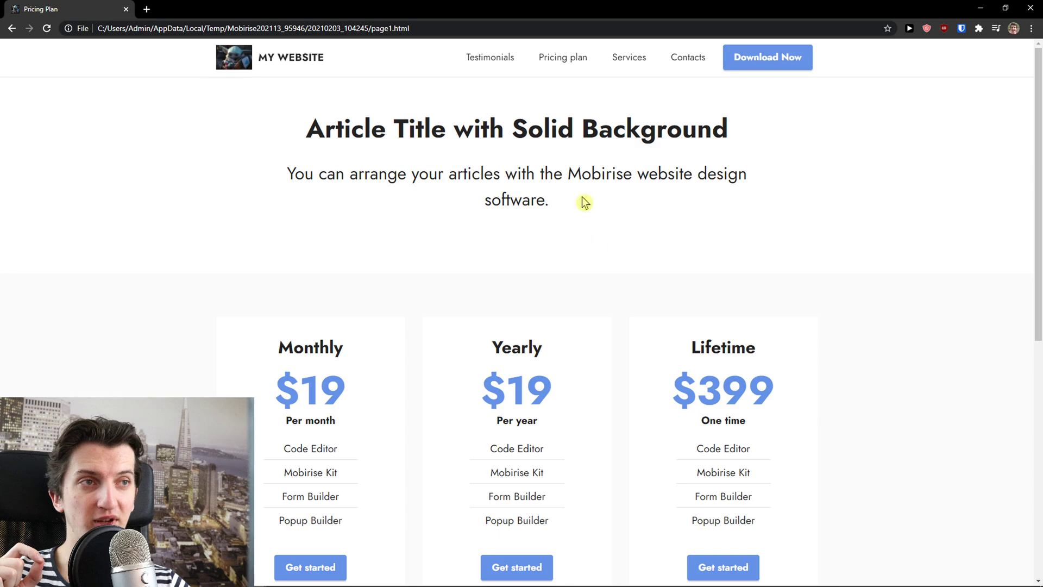
left_click(489, 57)
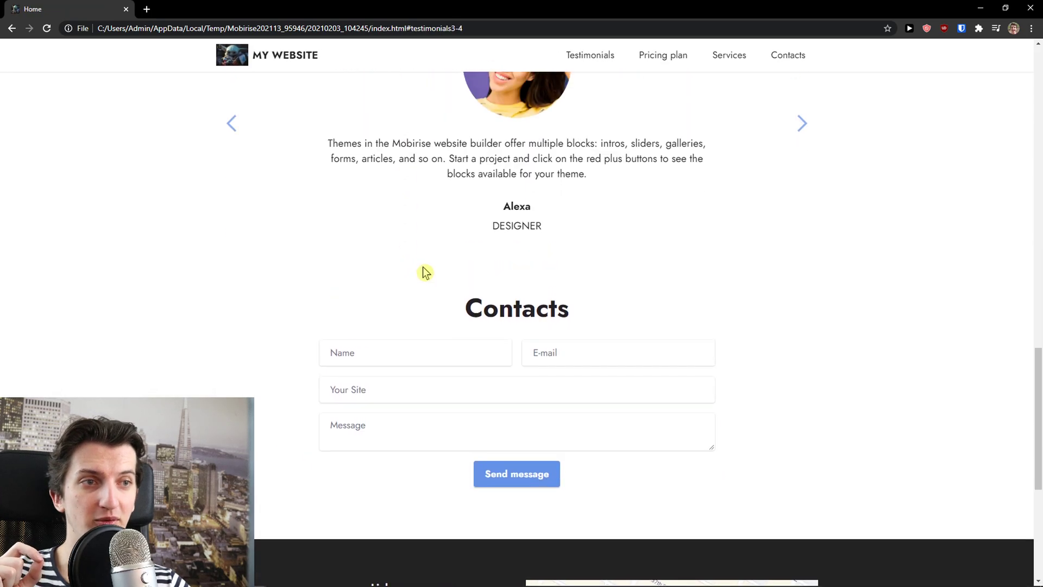
scroll(423, 270, "up", 10)
scroll(766, 69, "down", 3)
left_click(782, 62)
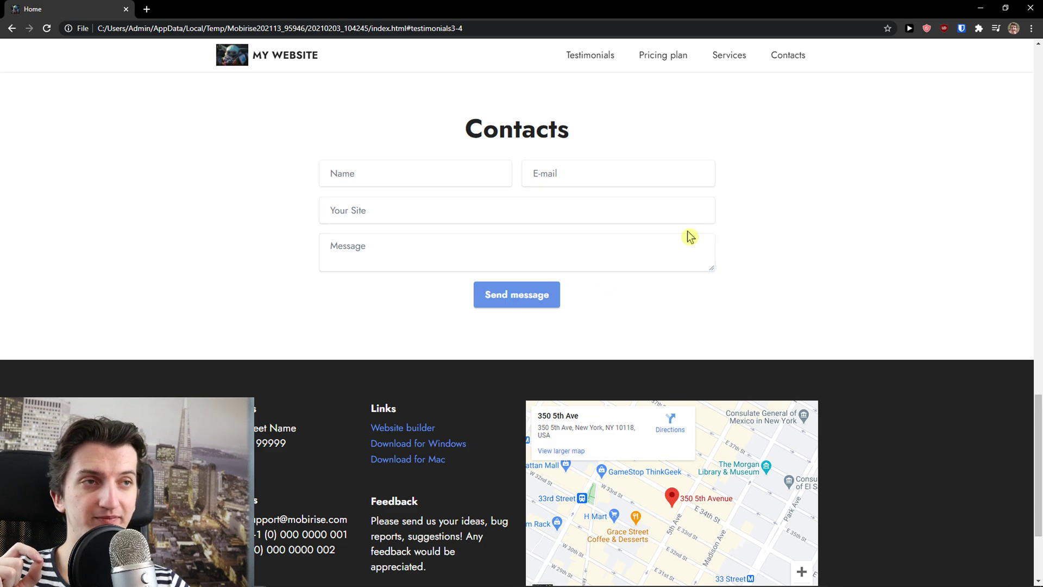
left_click(401, 173)
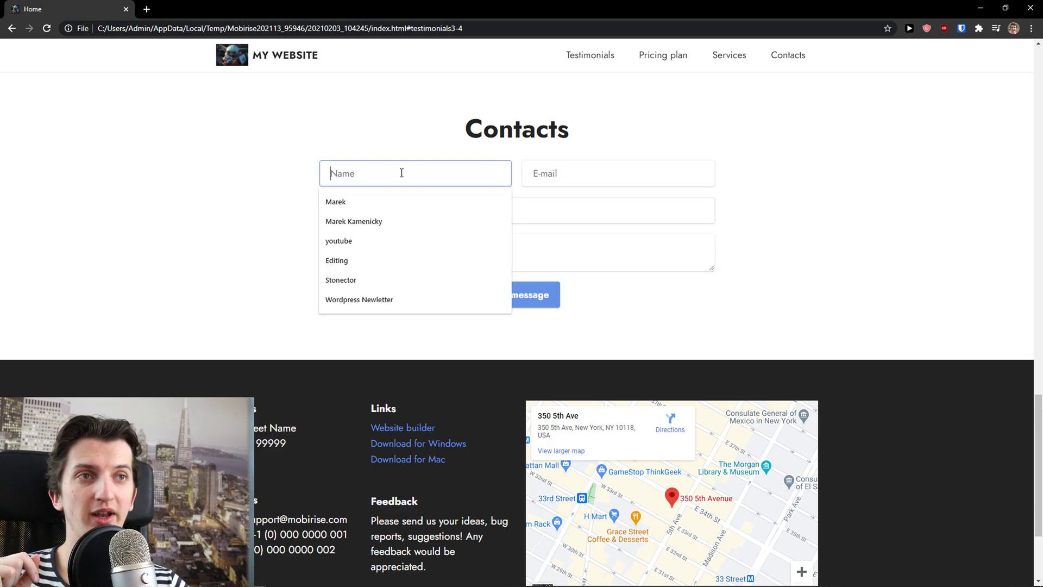
left_click(603, 173)
scroll(858, 464, "down", 3)
scroll(864, 366, "up", 10)
scroll(873, 294, "up", 5)
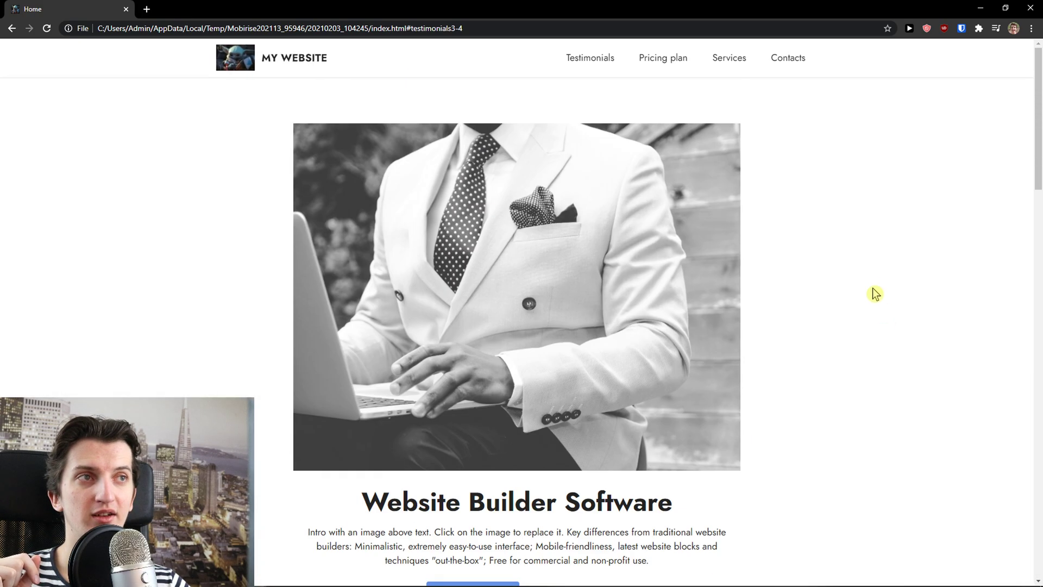
scroll(874, 294, "down", 5)
scroll(848, 367, "down", 10)
scroll(836, 408, "up", 15)
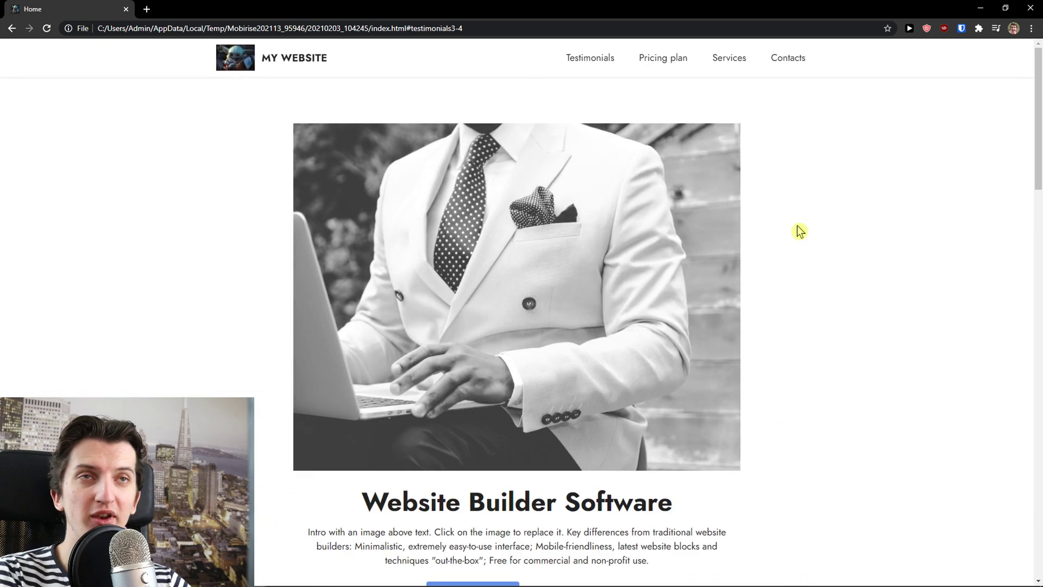
Close the browser preview, switch back to desktop width, review and cancel the Publish options, and open the main menu
left_click(1031, 8)
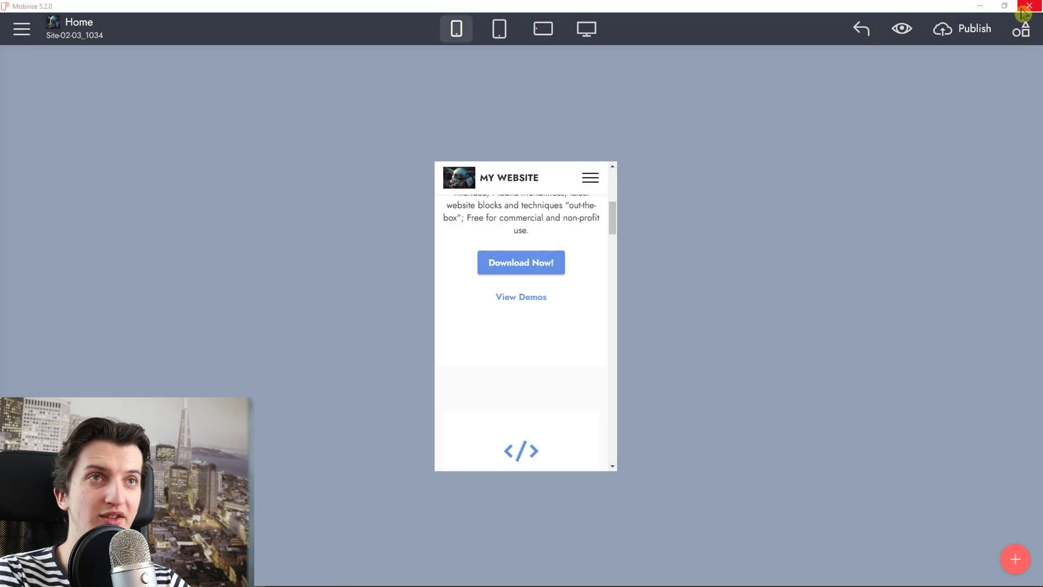
scroll(483, 196, "up", 5)
left_click(587, 29)
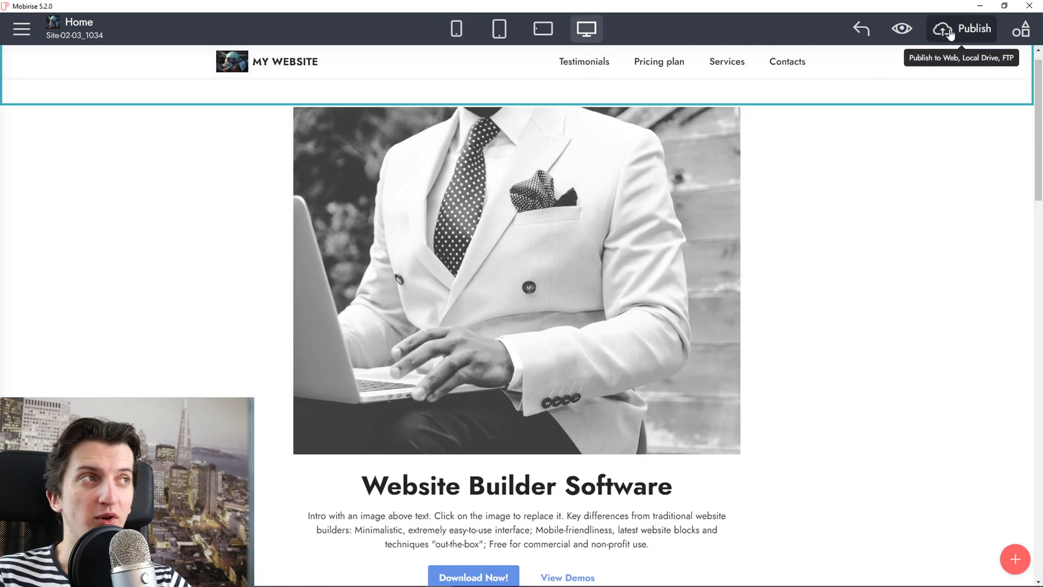
left_click(949, 32)
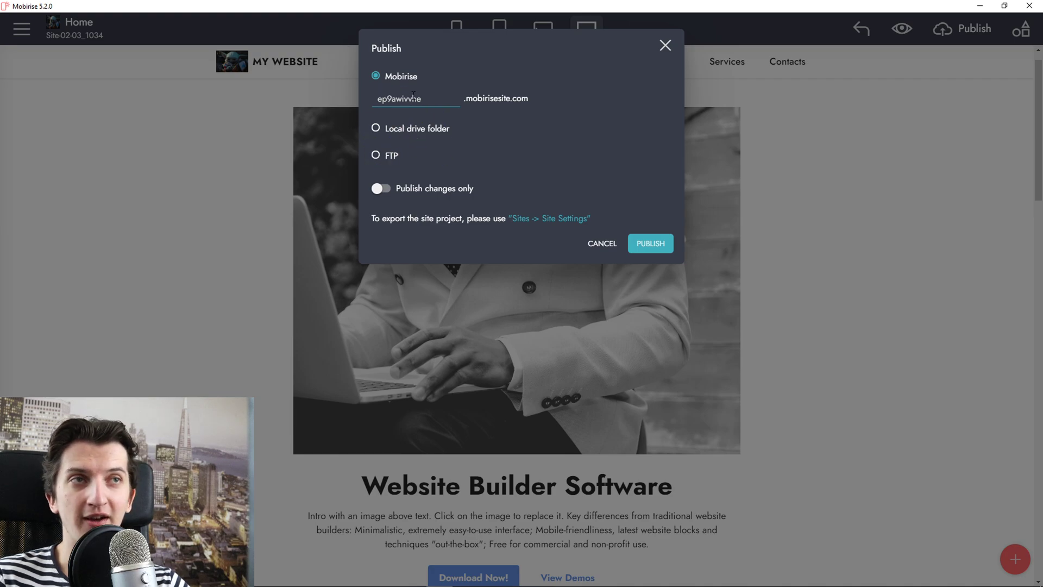
left_click(662, 49)
left_click(22, 29)
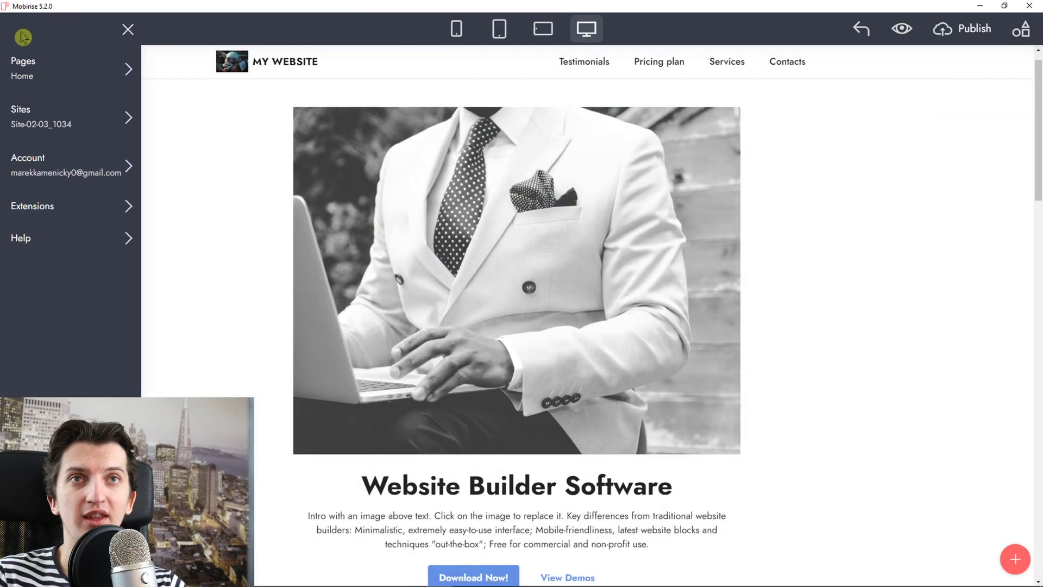
Add the MarketM4 theme from More Themes under Create New Site, then return to the sites list
left_click(52, 110)
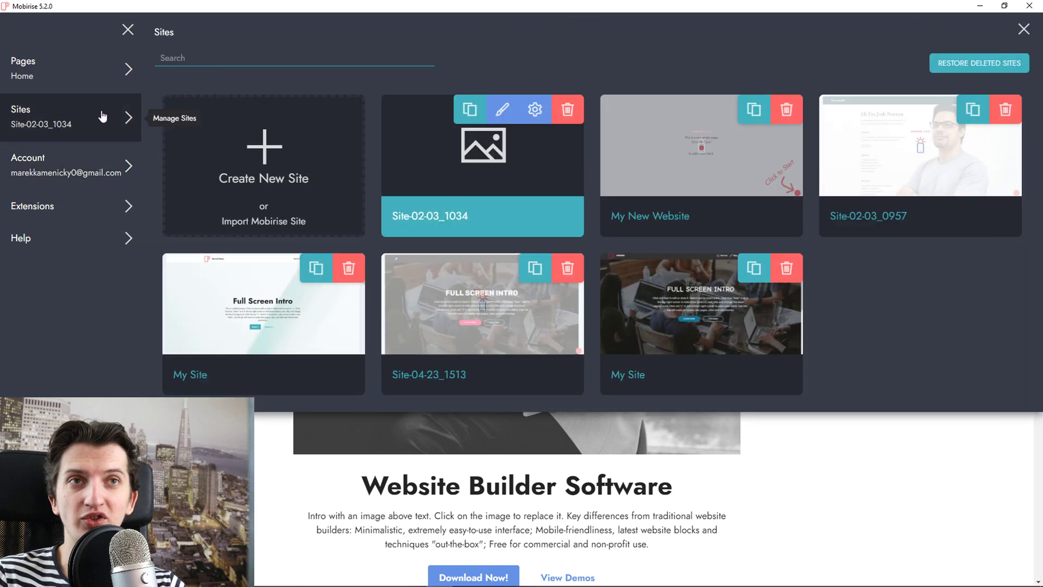
left_click(298, 204)
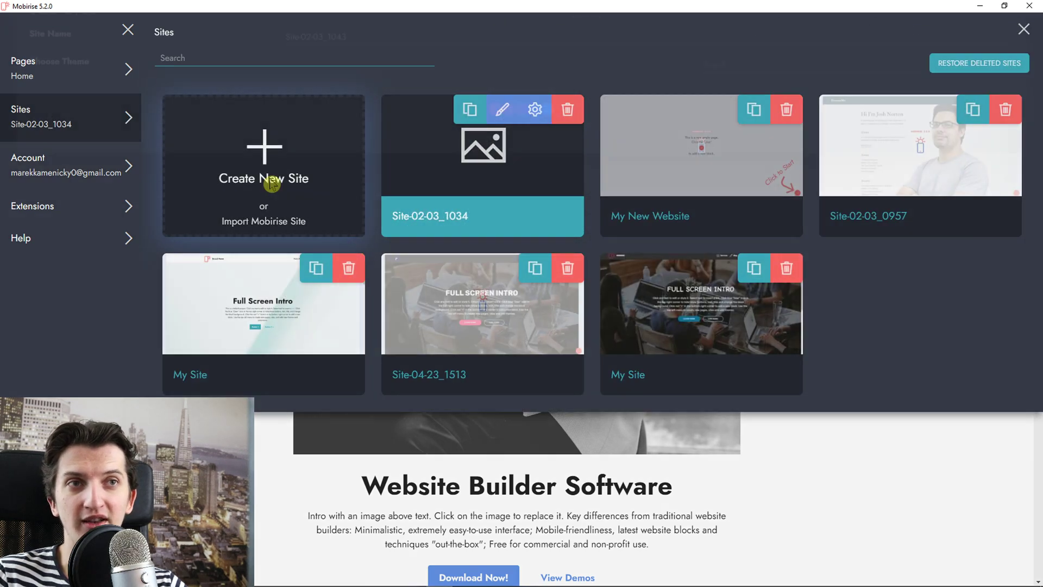
left_click(715, 205)
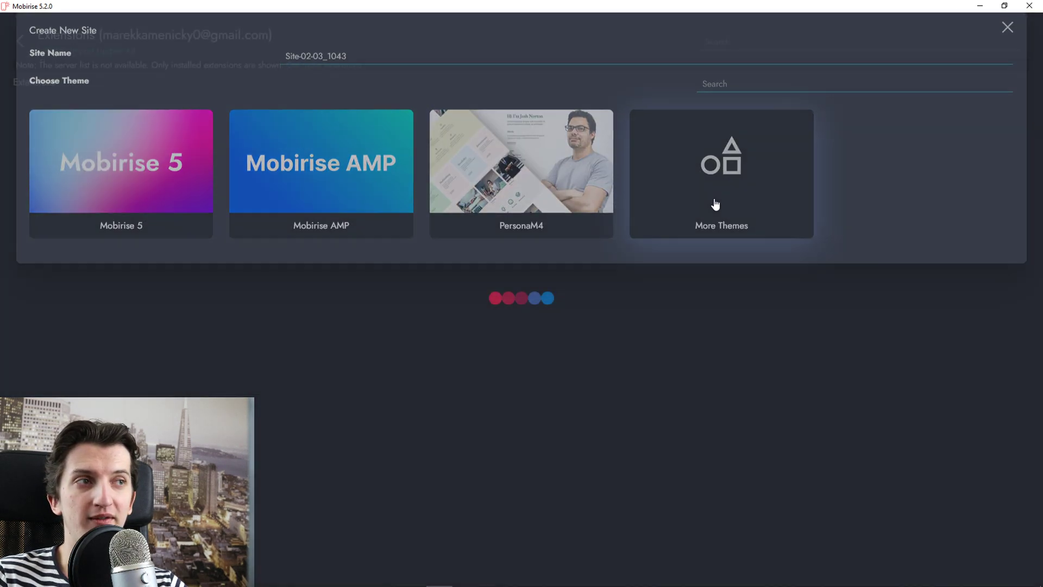
scroll(510, 280, "down", 3)
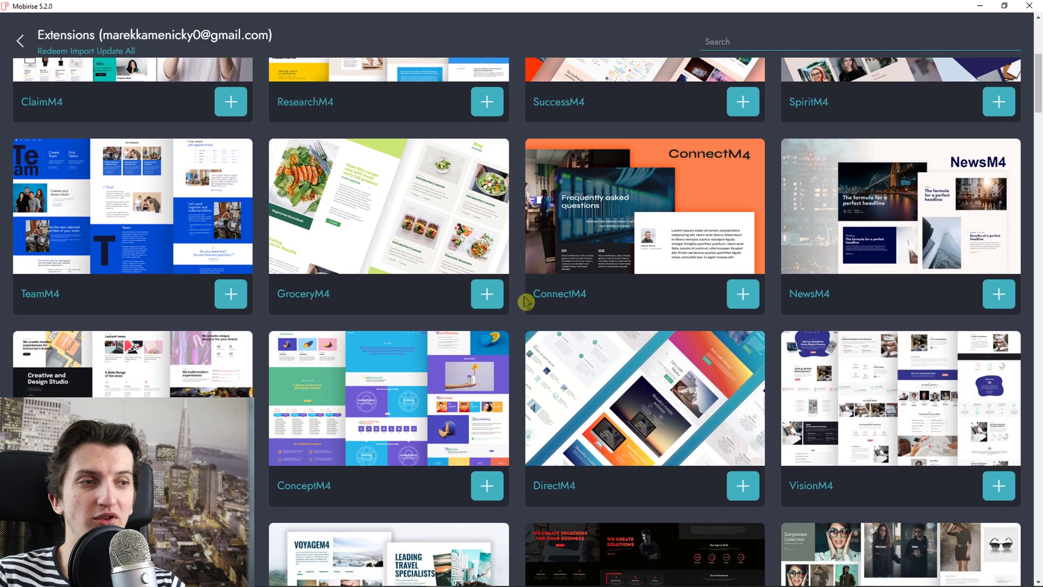
scroll(525, 298, "down", 2)
scroll(526, 299, "down", 2)
scroll(525, 296, "down", 2)
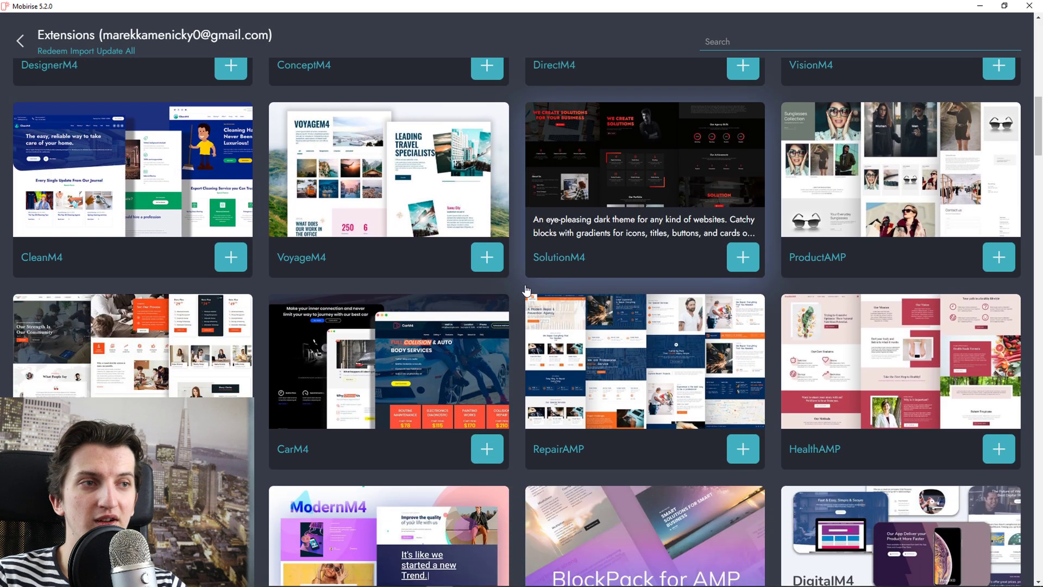
scroll(526, 293, "down", 2)
scroll(526, 290, "down", 2)
scroll(526, 290, "down", 3)
scroll(525, 293, "down", 1)
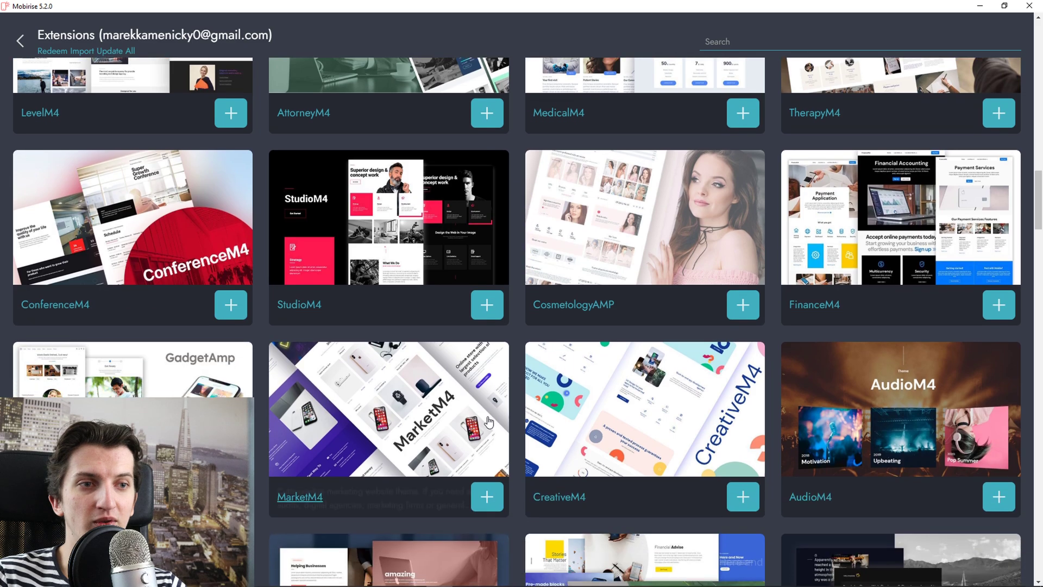
left_click(481, 498)
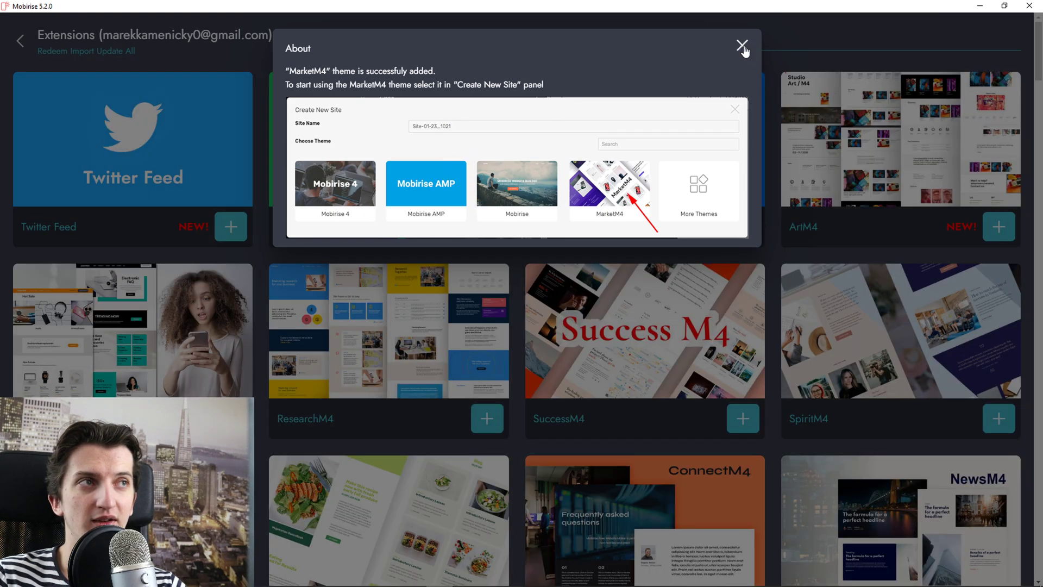
left_click(742, 46)
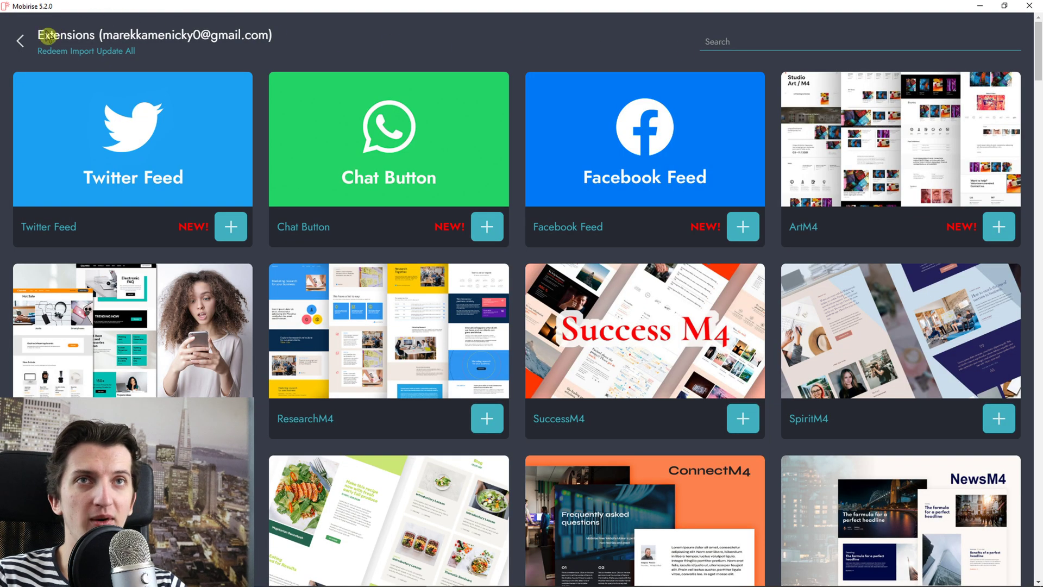
left_click(41, 39)
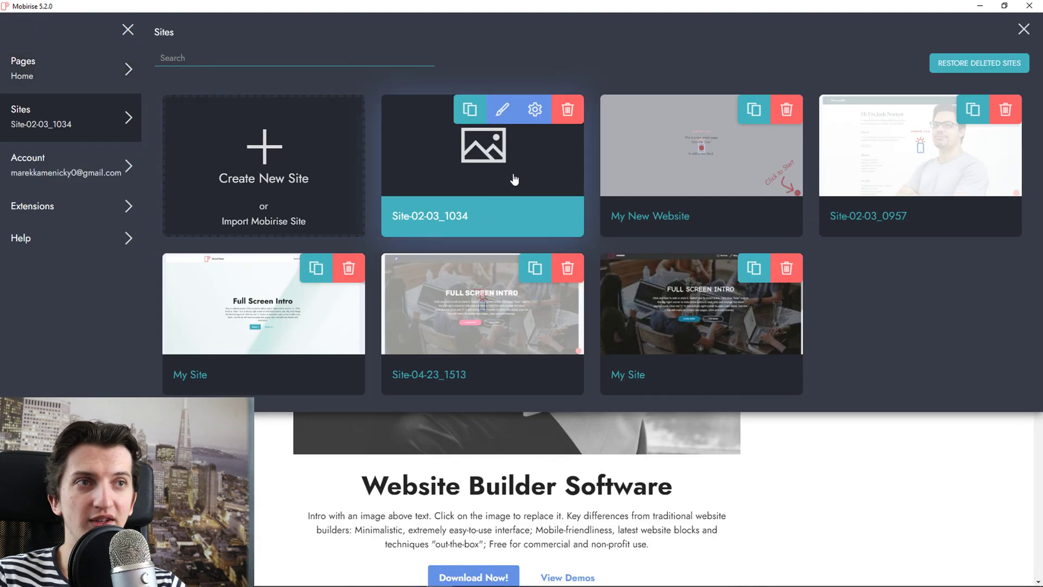
Start a new site with the MarketM4 theme and its Sweet Bakery template
left_click(271, 171)
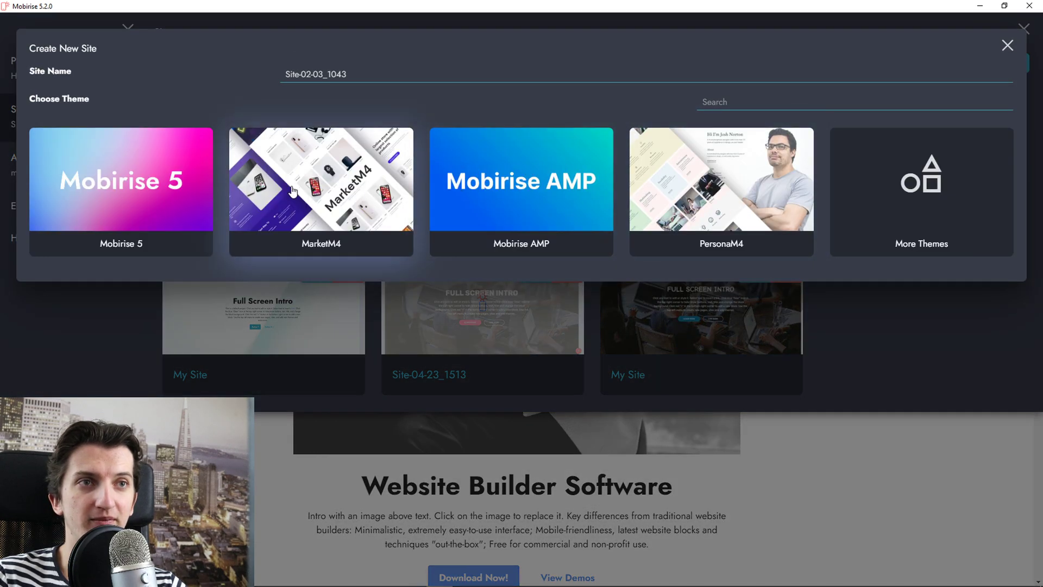
left_click(292, 191)
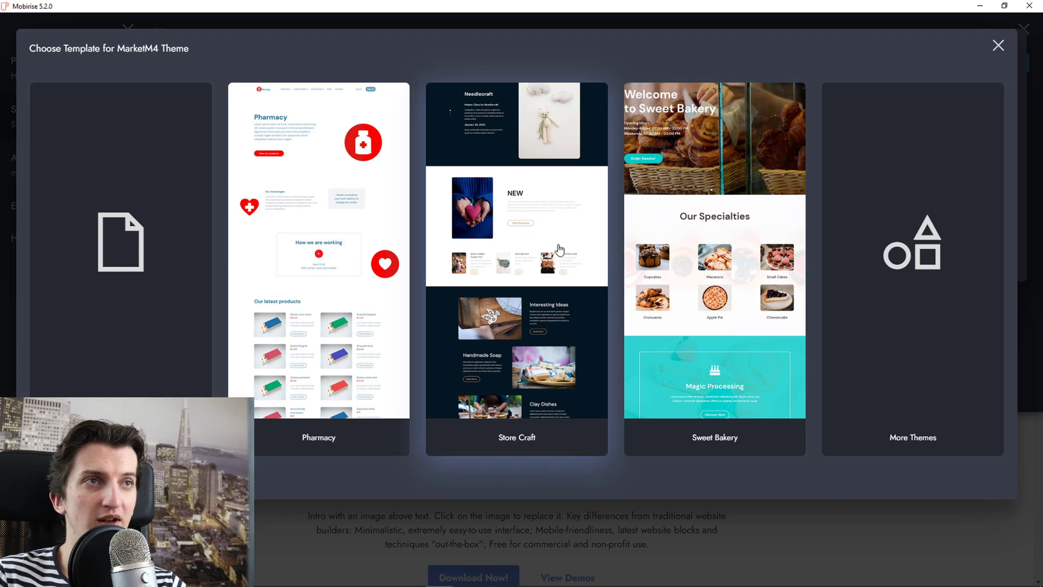
left_click(717, 234)
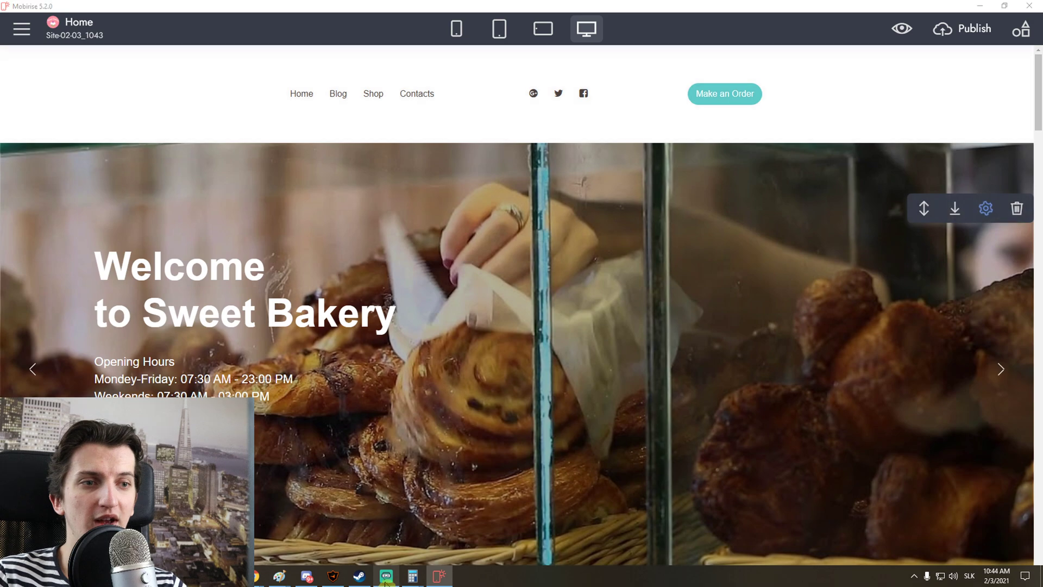
scroll(499, 439, "down", 1)
scroll(500, 438, "down", 3)
scroll(495, 416, "down", 4)
scroll(496, 407, "down", 2)
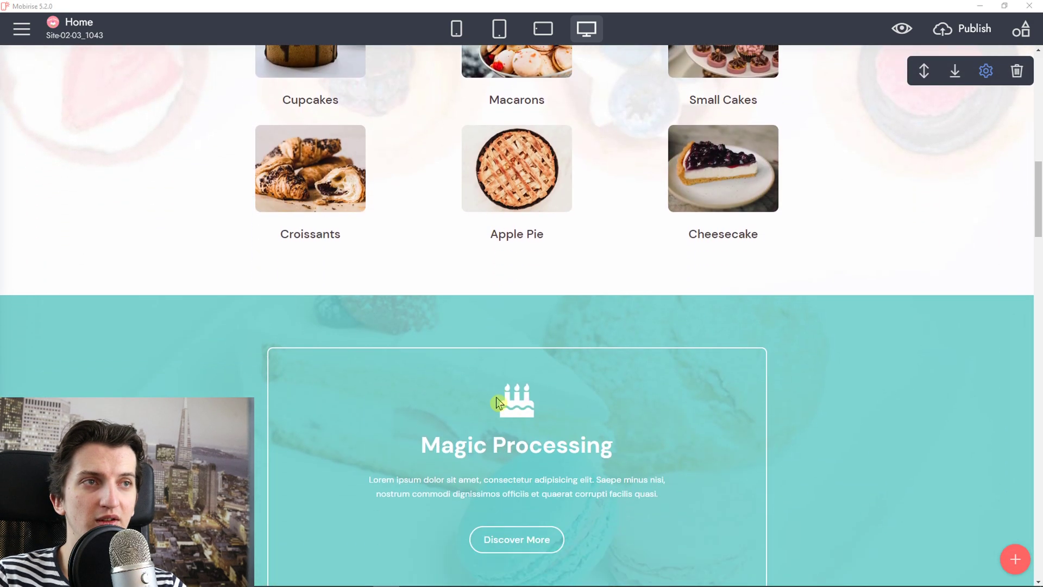
scroll(496, 403, "down", 2)
scroll(495, 400, "down", 3)
scroll(494, 396, "down", 1)
scroll(492, 396, "down", 1)
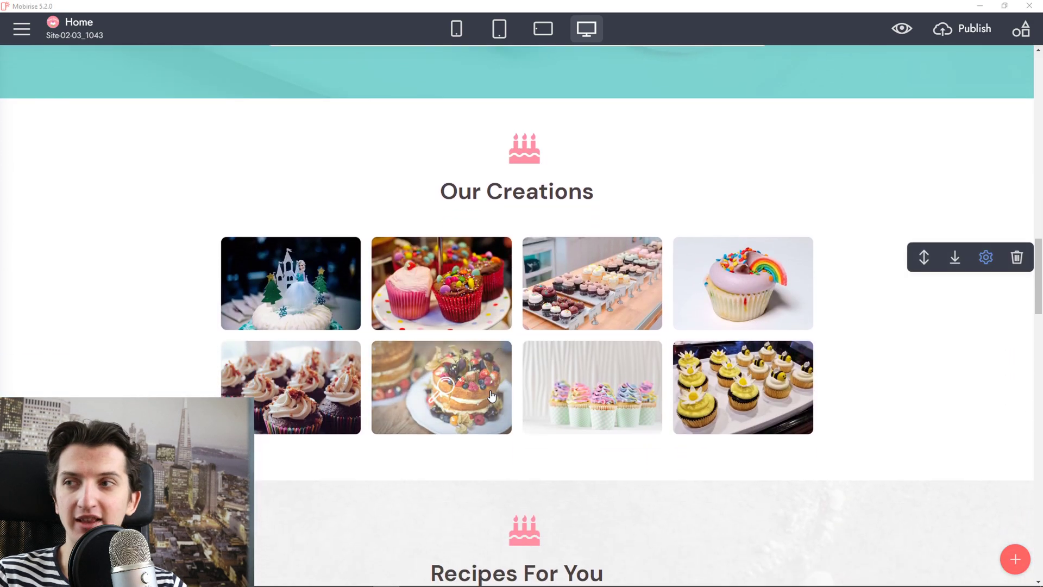
scroll(491, 393, "down", 1)
scroll(491, 394, "down", 3)
scroll(529, 407, "down", 5)
scroll(570, 419, "up", 2)
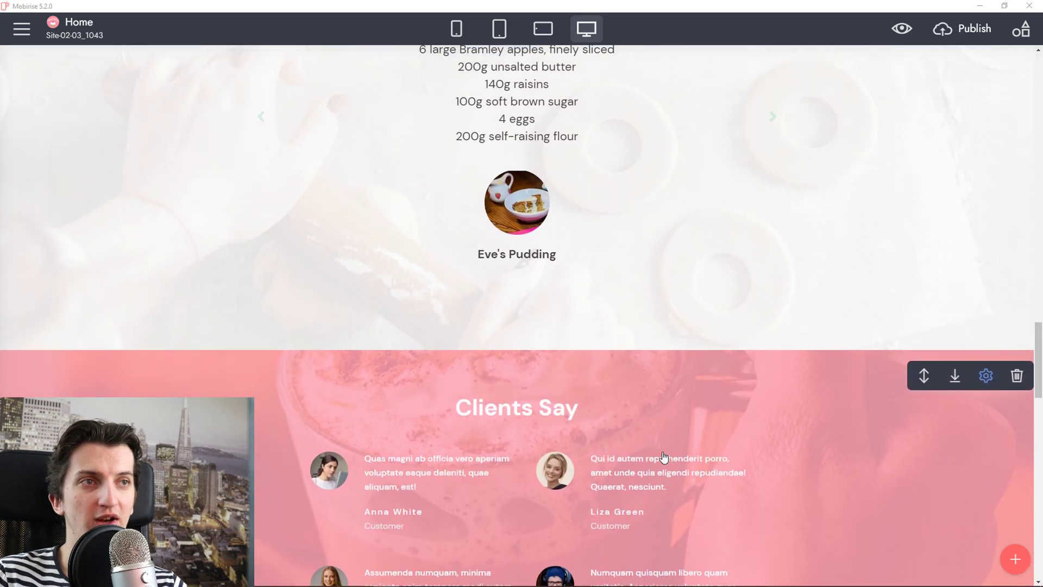
scroll(658, 448, "down", 5)
scroll(657, 447, "down", 1)
scroll(660, 482, "down", 2)
Return to the top of the bakery page and open Sites from the main menu
key("Home")
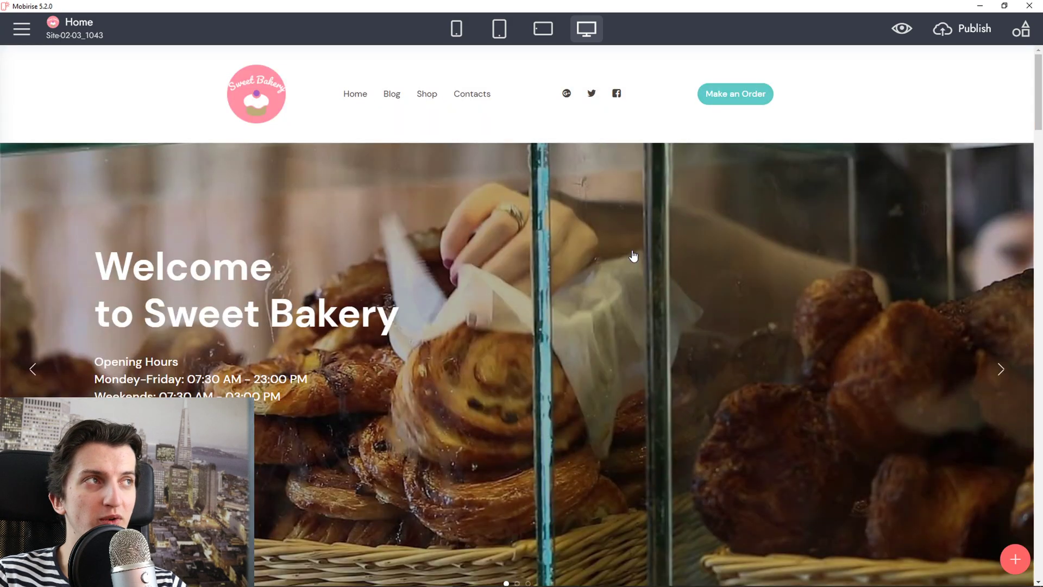
left_click(34, 36)
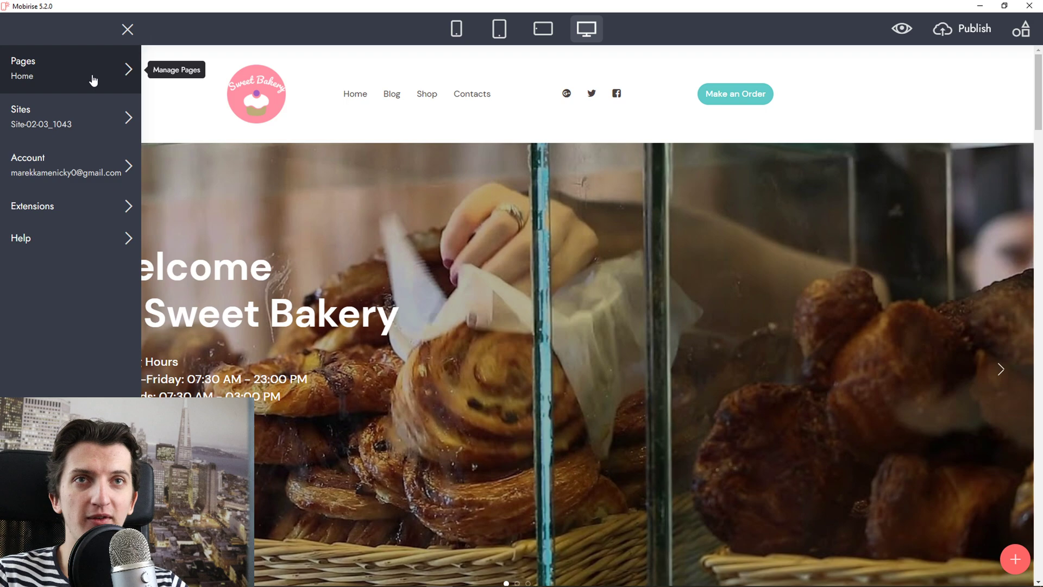
left_click(94, 104)
mouse_move(460, 168)
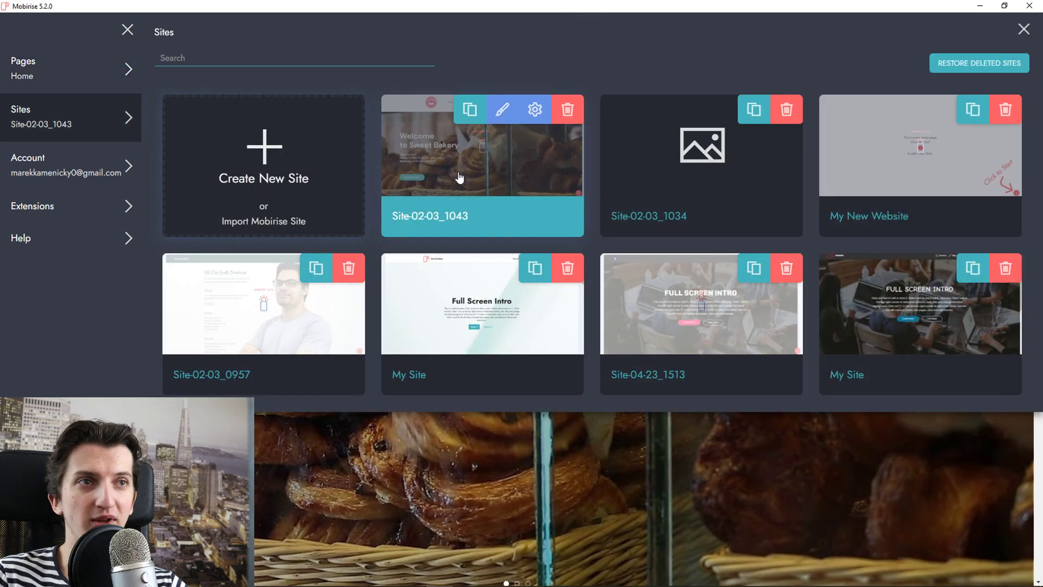
Browse Sweet Bakery's Optimization, SEO & Analytics, Cookies Alert (toggled on, then off) and GDPR settings
left_click(534, 110)
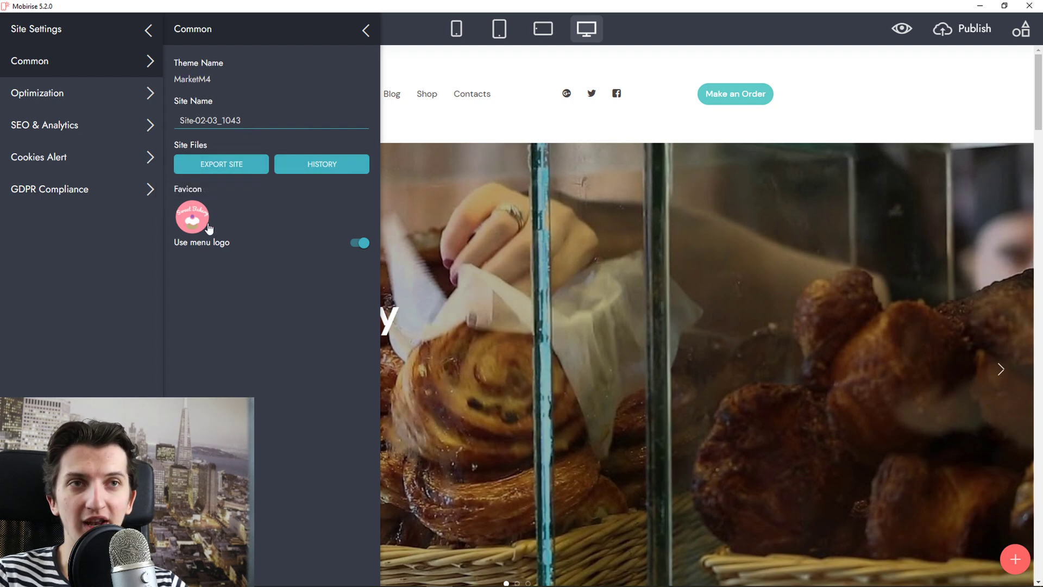
left_click(73, 88)
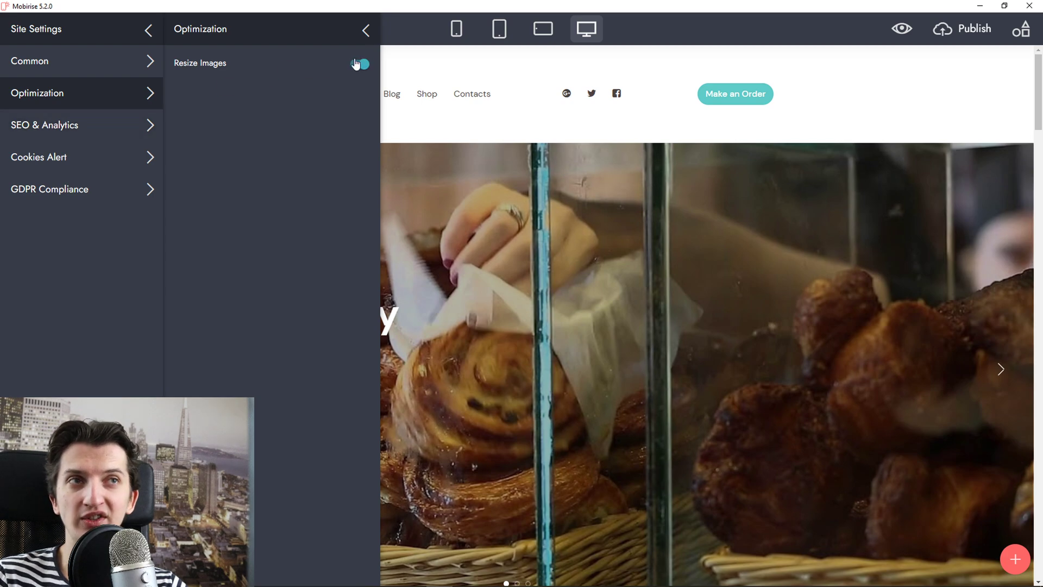
left_click(119, 133)
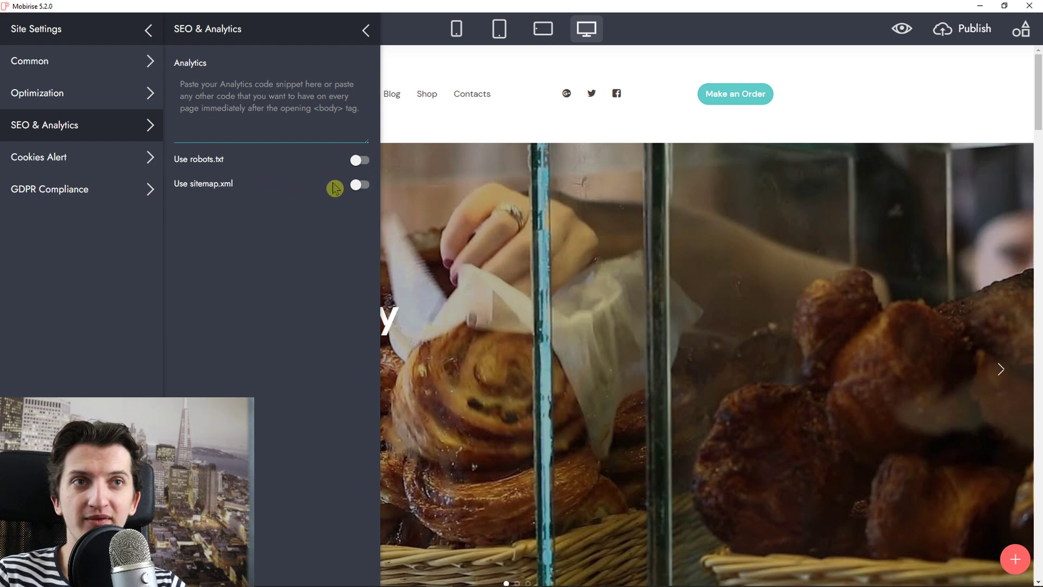
left_click(38, 158)
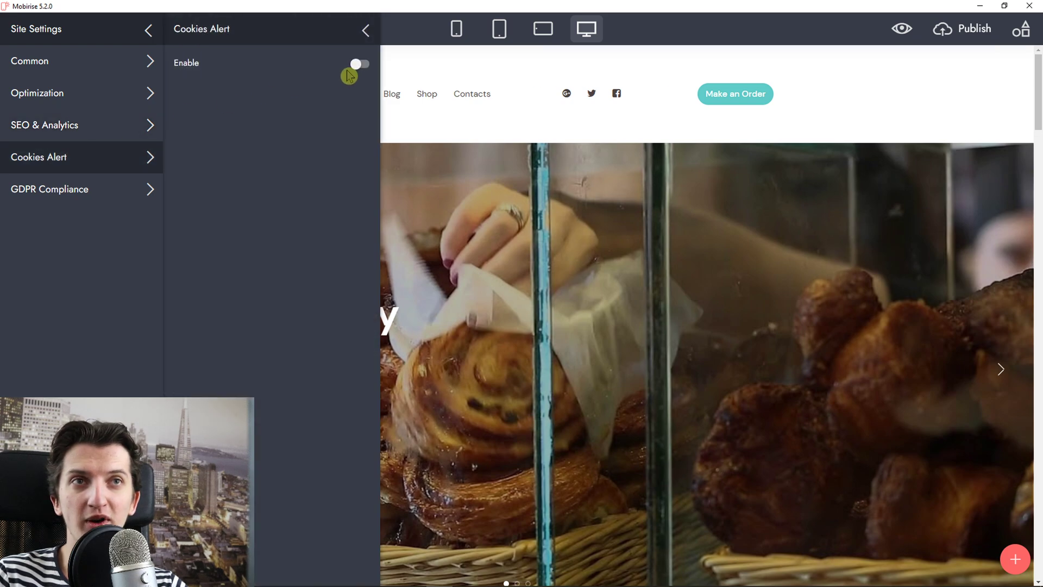
left_click(356, 69)
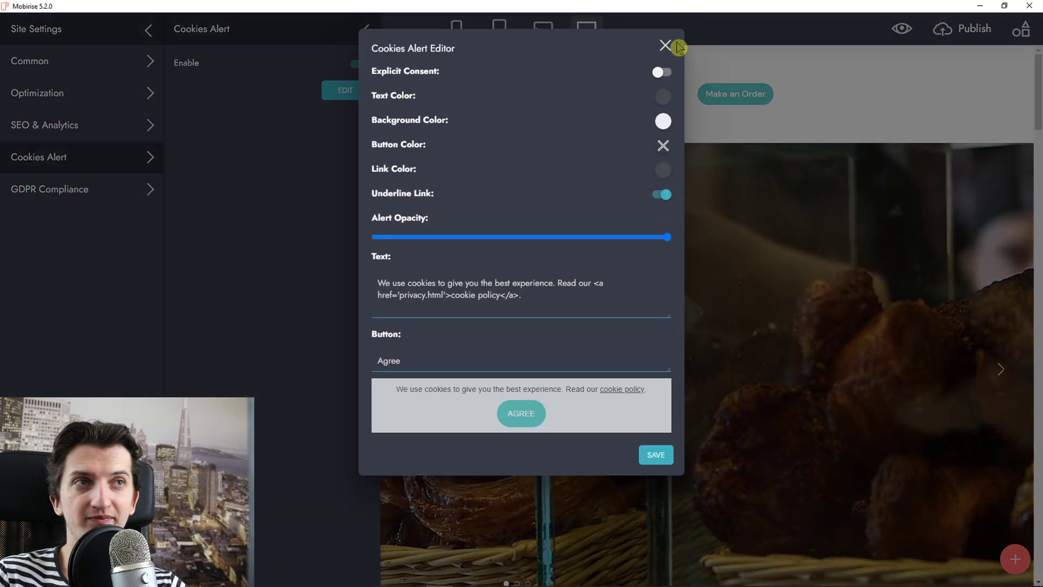
left_click(669, 47)
left_click(357, 65)
left_click(78, 190)
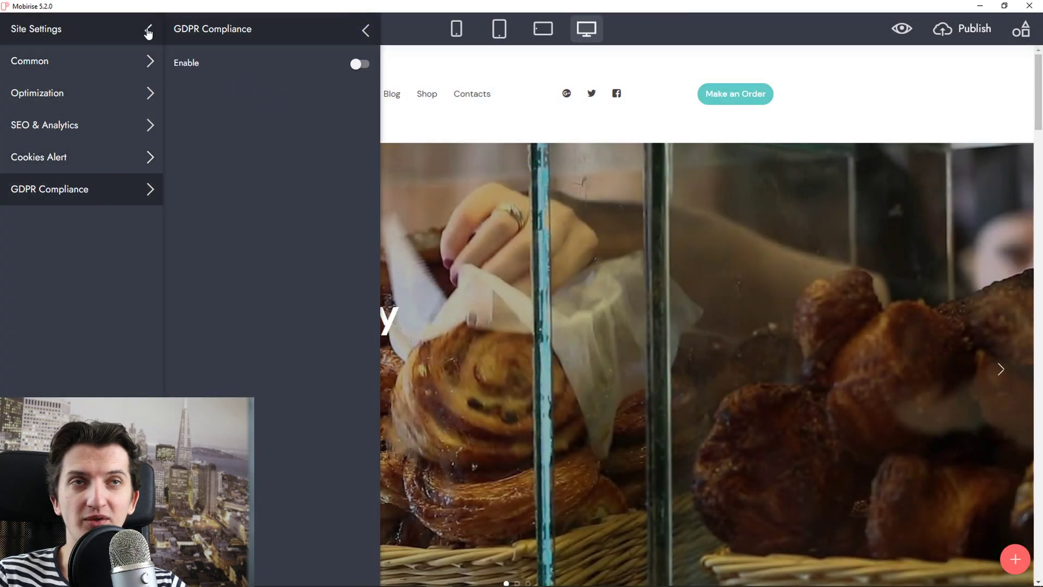
left_click(148, 33)
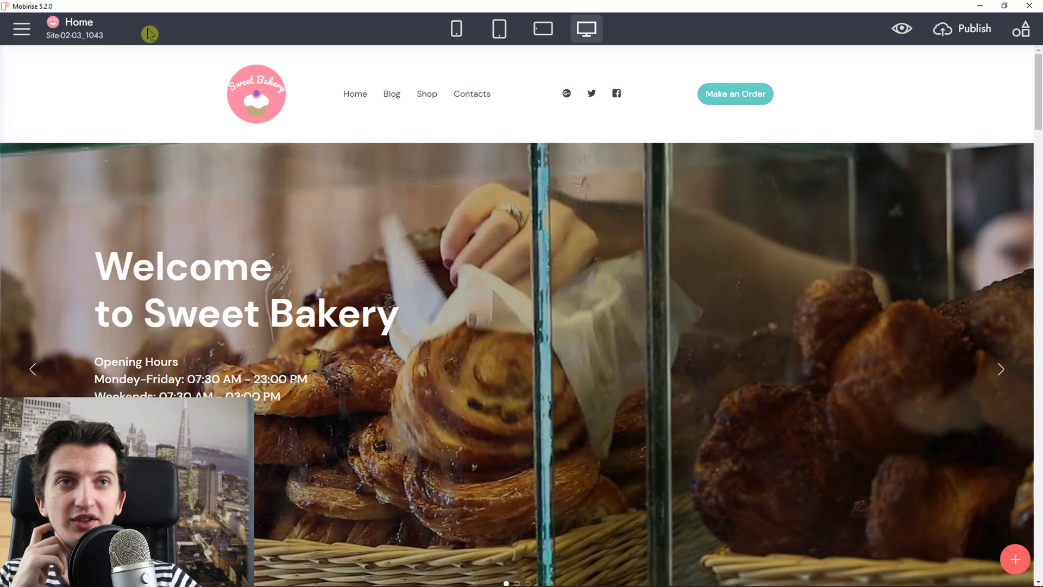
left_click(19, 29)
mouse_move(501, 251)
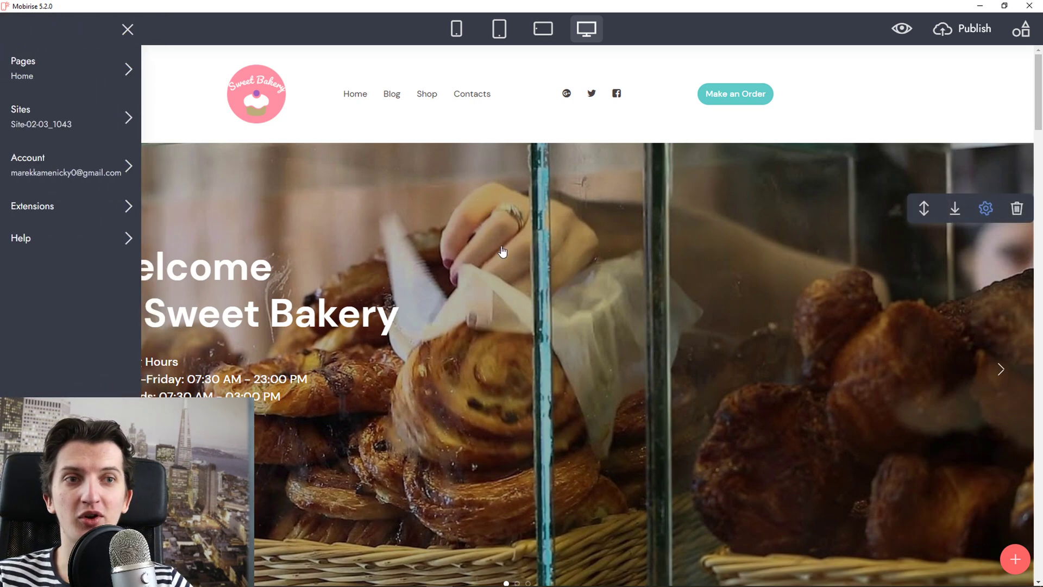
left_click(502, 250)
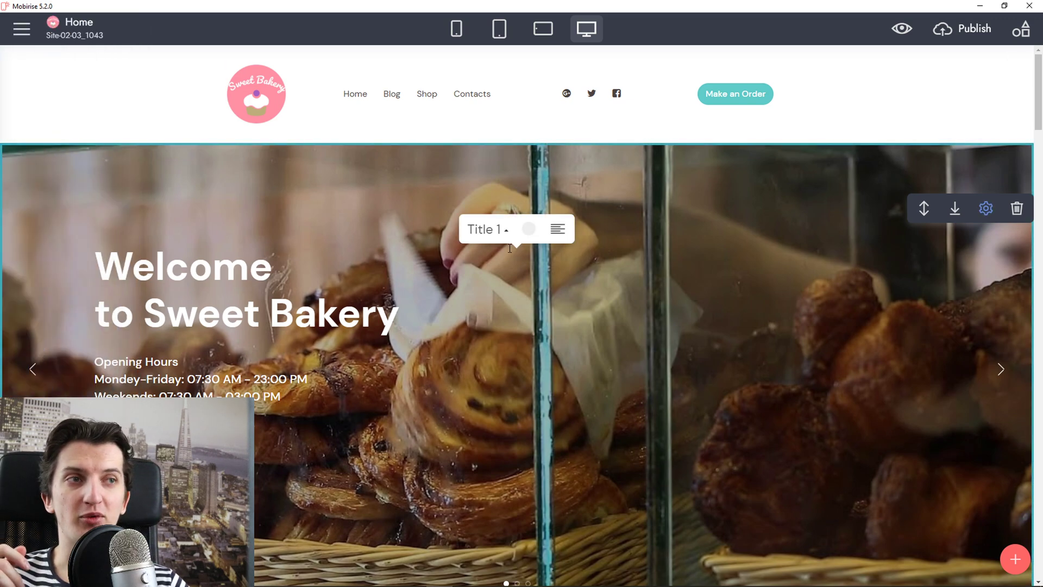